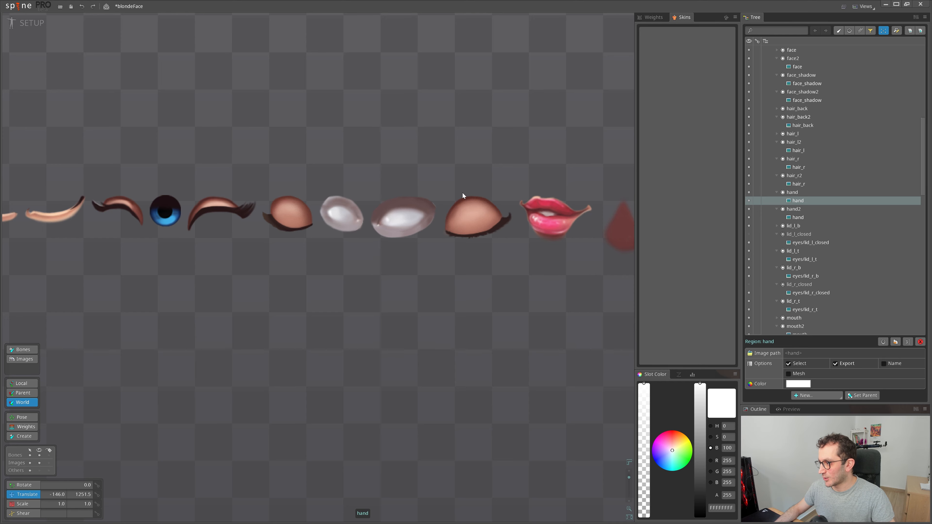
- Examine the separated eye, lid and mouth images and compare them with the assembled character's face
drag(164, 271, 255, 248)
scroll(323, 269, down, 1)
drag(353, 254, 309, 257)
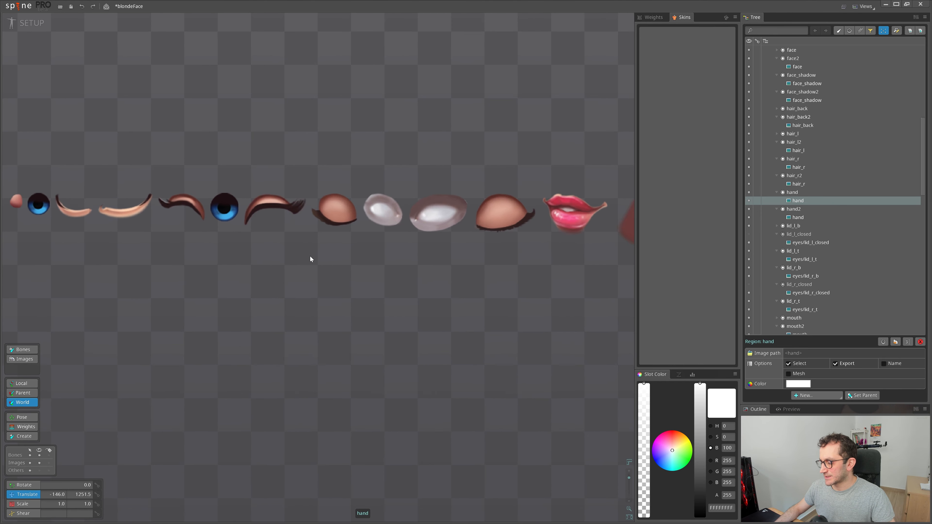
drag(144, 313, 235, 165)
drag(245, 263, 308, 115)
drag(308, 298, 329, 92)
drag(94, 288, 341, 217)
scroll(341, 217, down, 3)
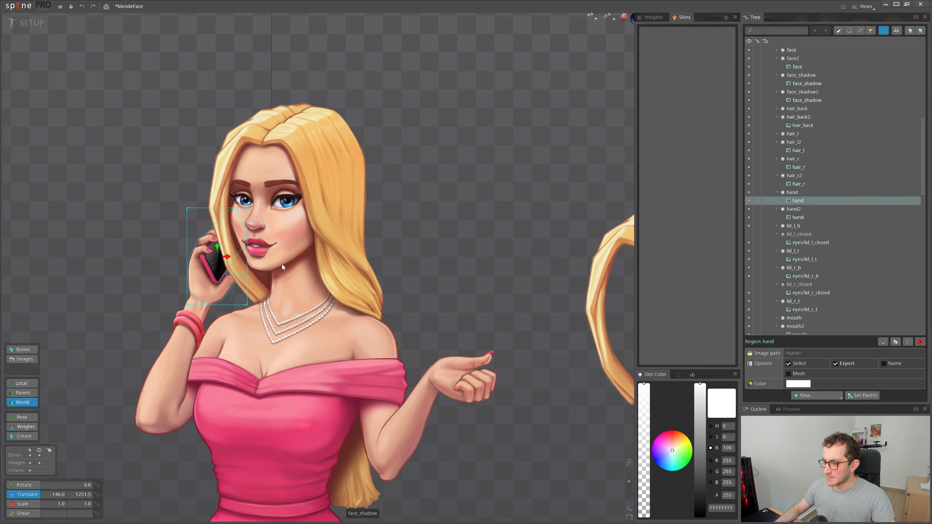
scroll(310, 205, up, 5)
scroll(310, 205, up, 1)
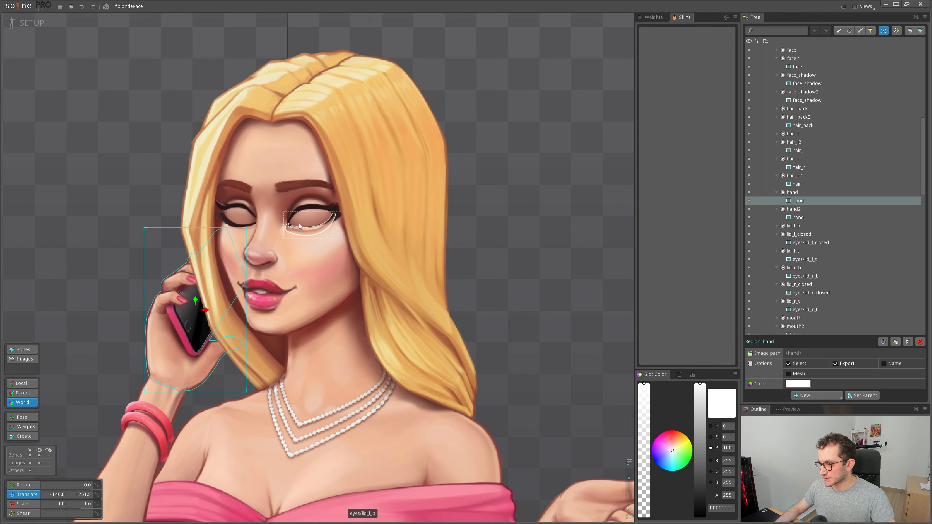
- Try moving the closed right eyelid image off the face, and undo the move
scroll(299, 226, up, 2)
drag(328, 227, 91, 226)
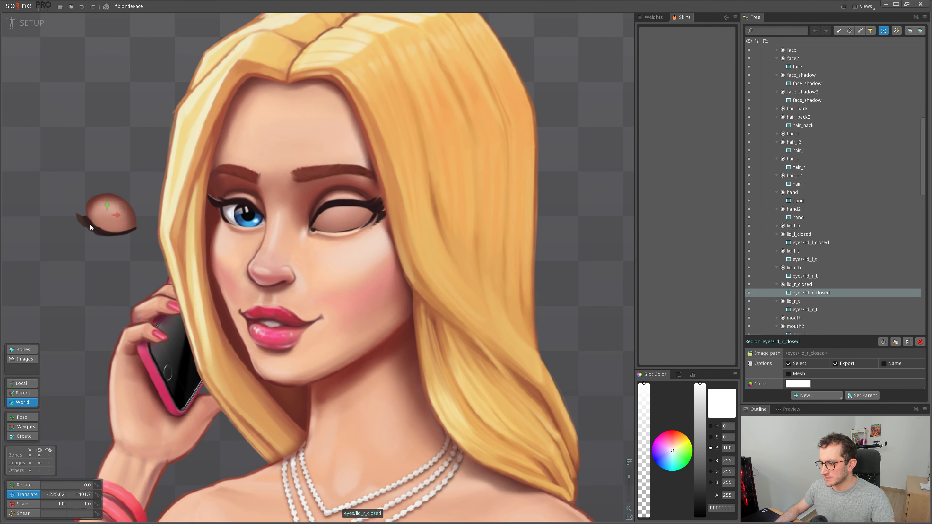
key(ctrl+z)
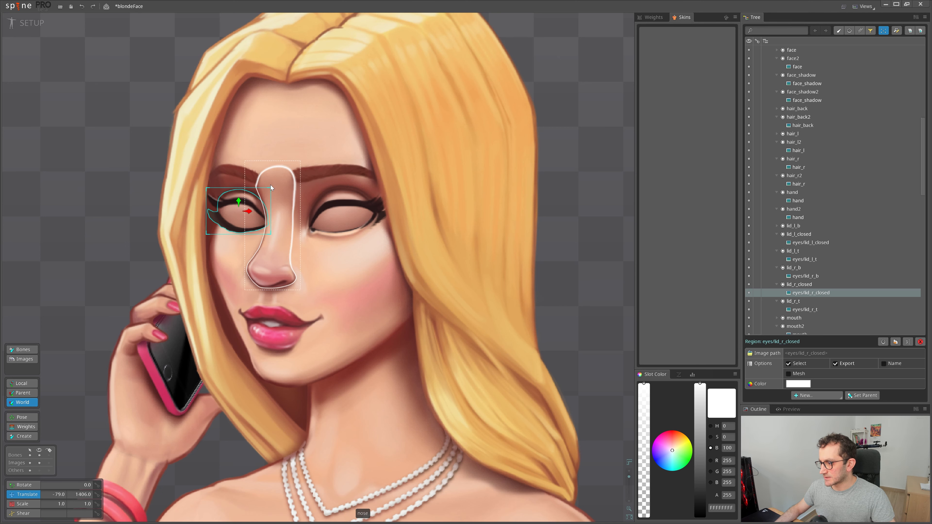
- Hide the closed eyelids so the open eyes show on the face
drag(378, 218, 354, 233)
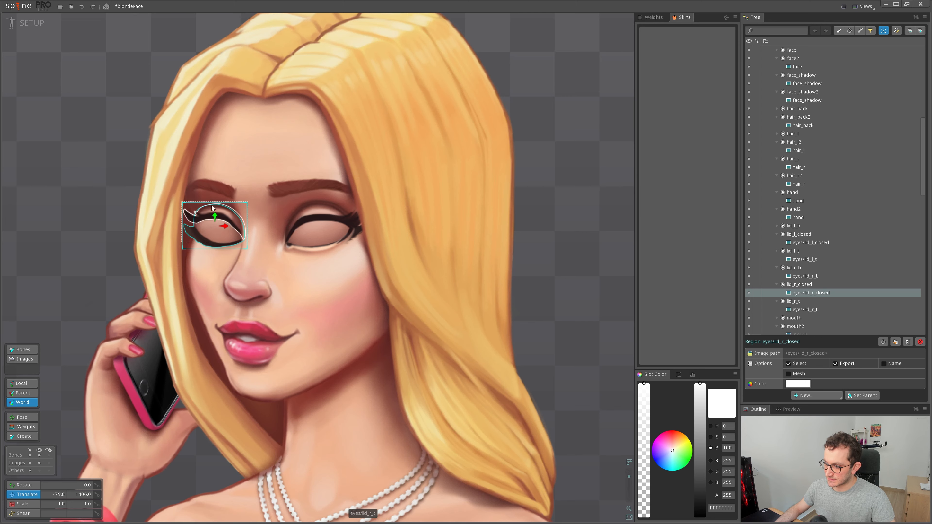
drag(217, 236, 190, 234)
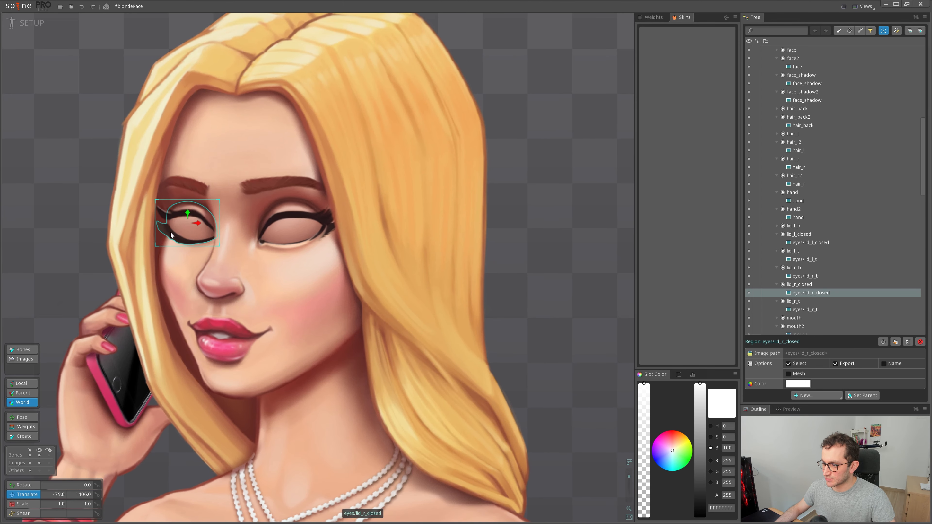
key(ctrl+h)
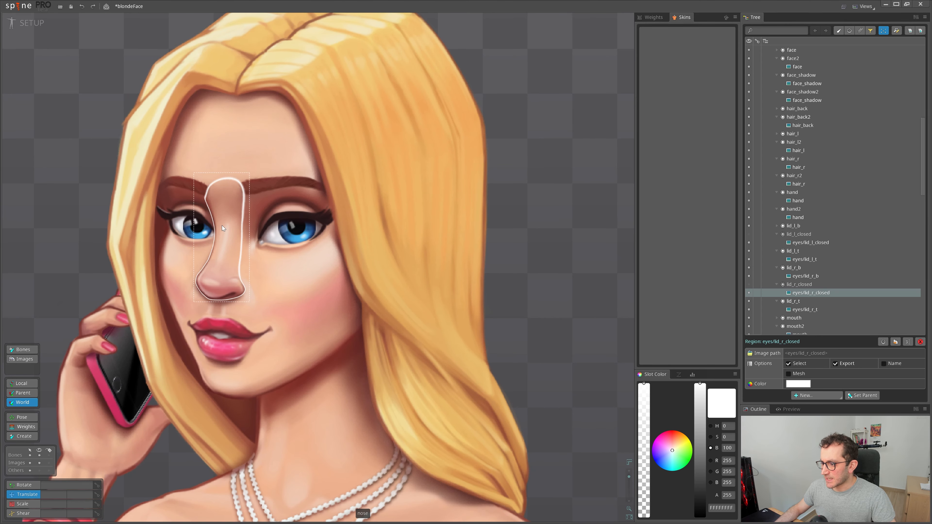
- Examine the spread-out hair, head, hand and body images beside the assembled character
scroll(463, 300, down, 3)
scroll(247, 235, down, 3)
scroll(482, 323, down, 4)
drag(459, 351, 326, 289)
scroll(455, 253, down, 2)
drag(454, 253, 425, 264)
scroll(447, 214, up, 3)
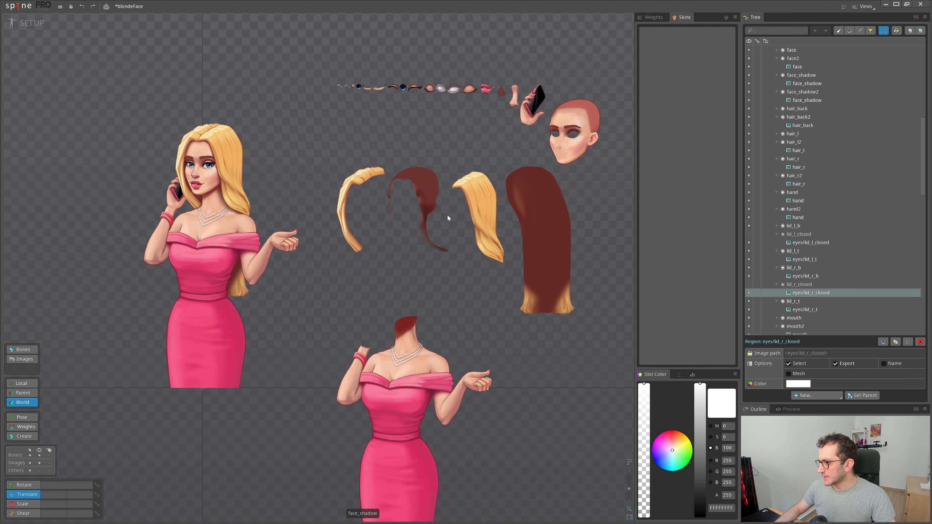
- Examine how the body, hair and hand images fit together on the assembled character
click(345, 287)
scroll(294, 324, up, 2)
scroll(294, 324, up, 1)
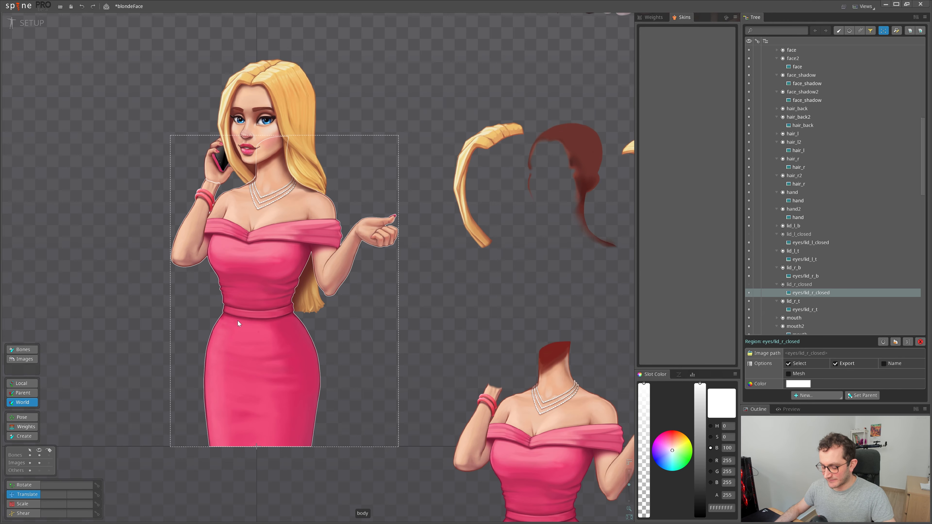
scroll(249, 327, up, 1)
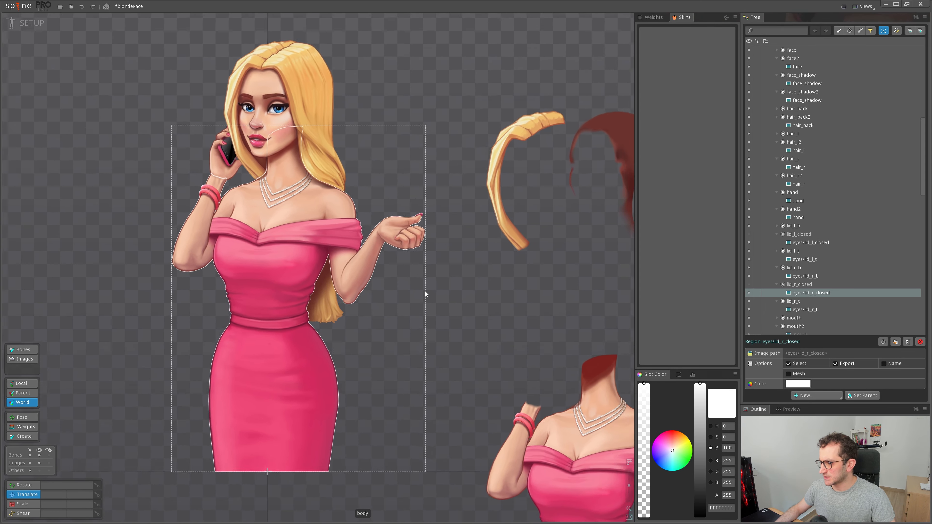
scroll(425, 291, down, 1)
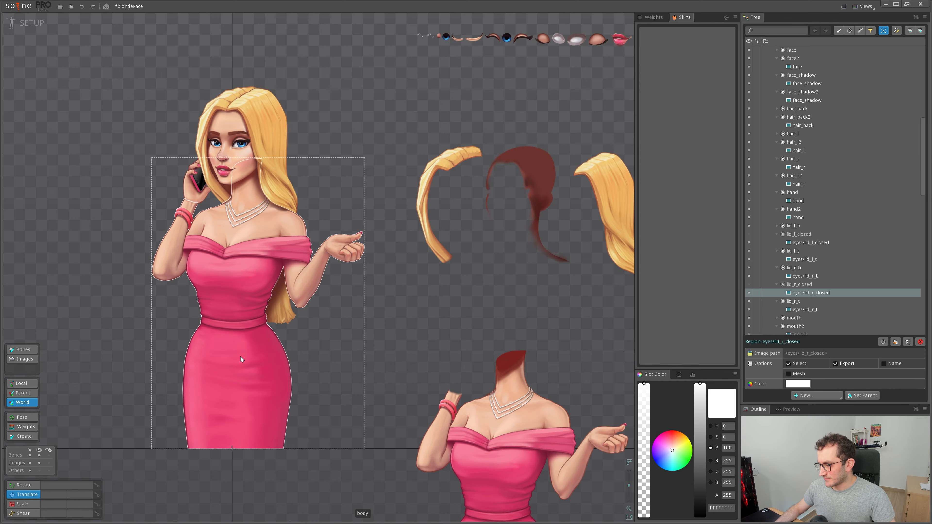
scroll(283, 182, up, 1)
scroll(312, 306, up, 1)
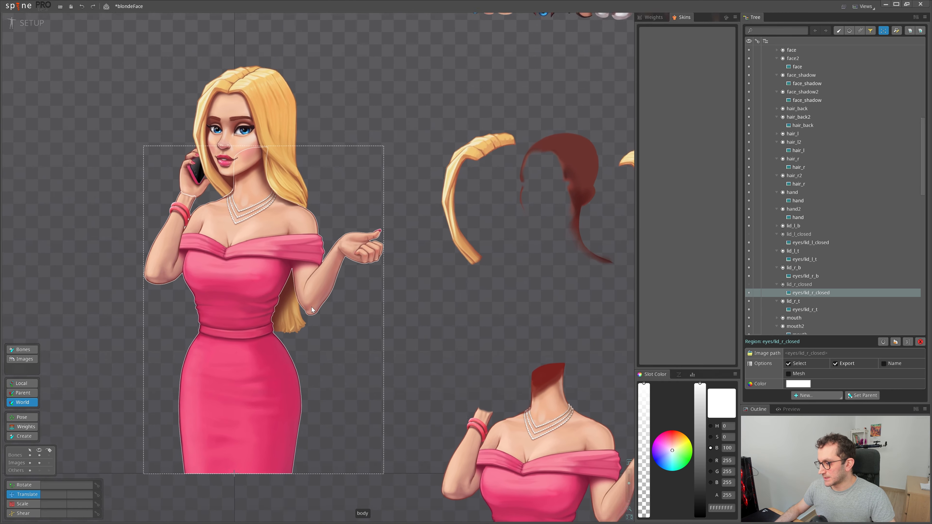
scroll(312, 307, up, 1)
drag(197, 116, 201, 167)
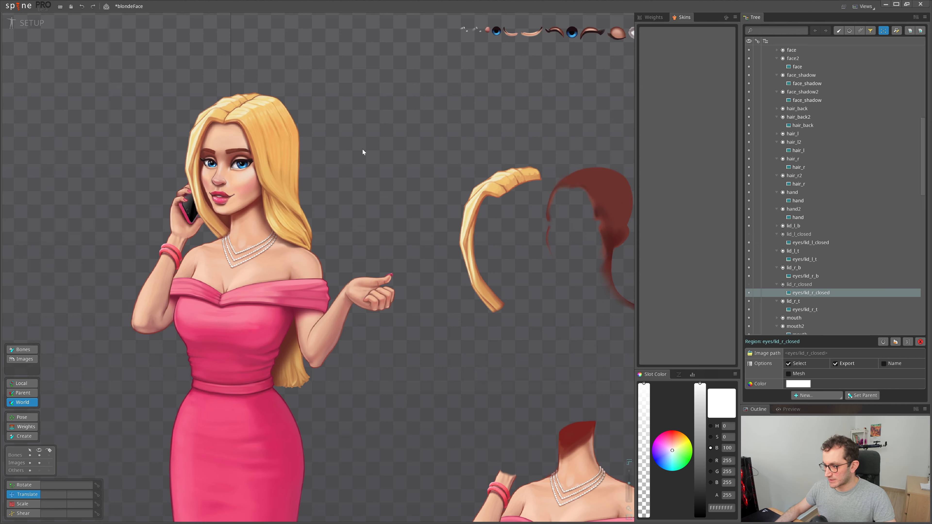
drag(363, 149, 348, 124)
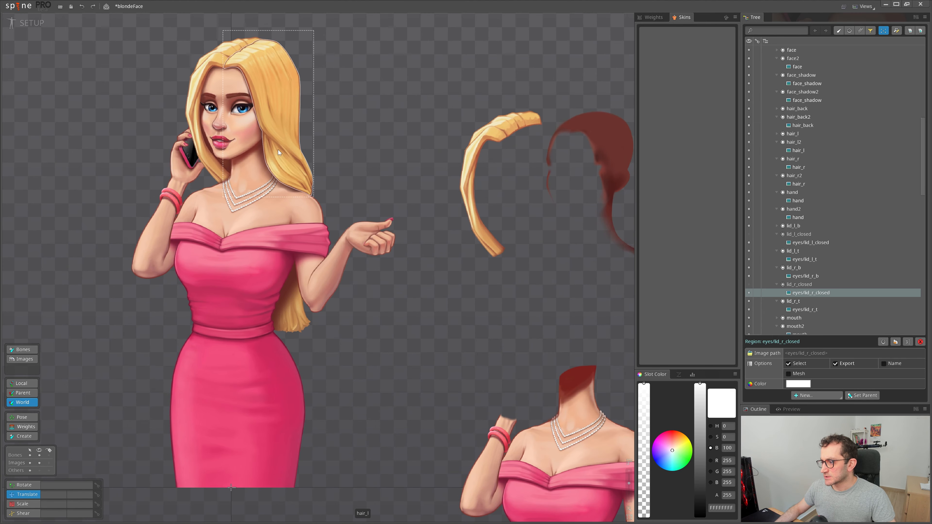
scroll(441, 261, down, 5)
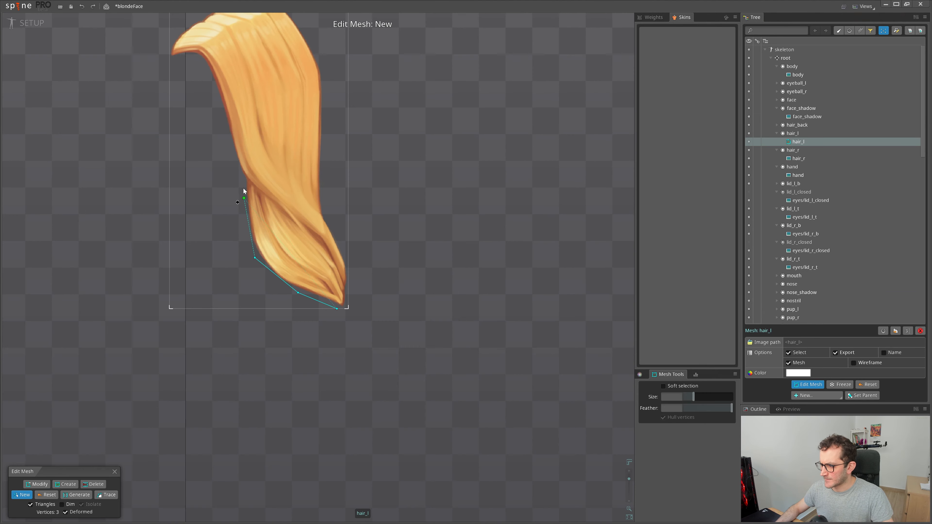
- Outline the hair_l and hair_r images with mesh hulls and add interior vertices to them
click(340, 392)
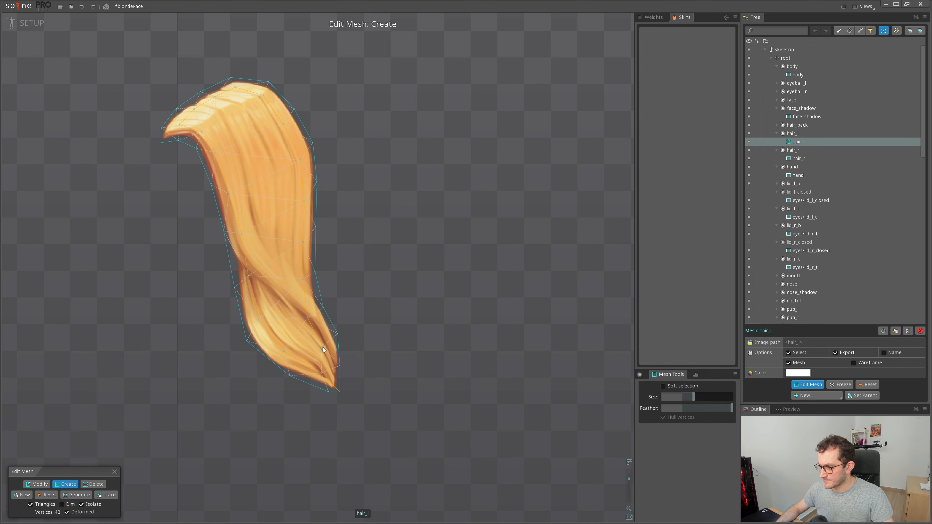
click(269, 135)
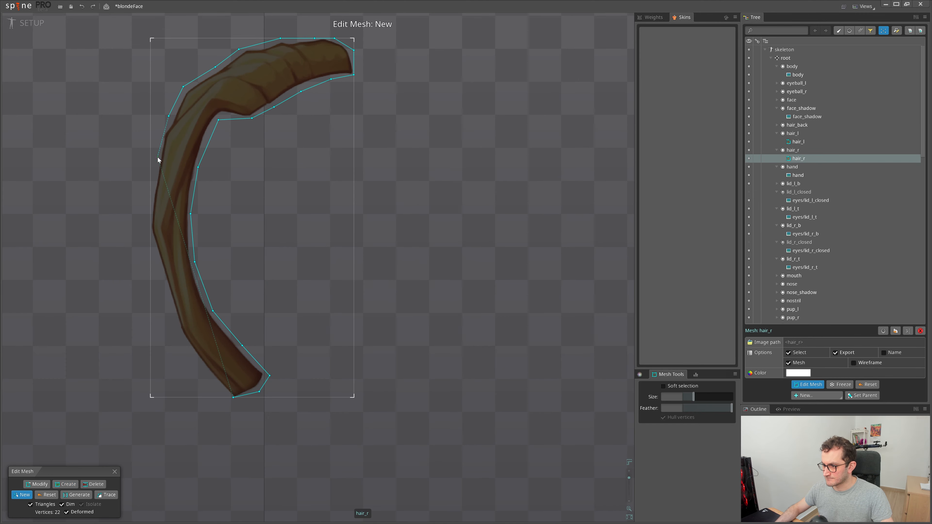
click(234, 397)
click(180, 285)
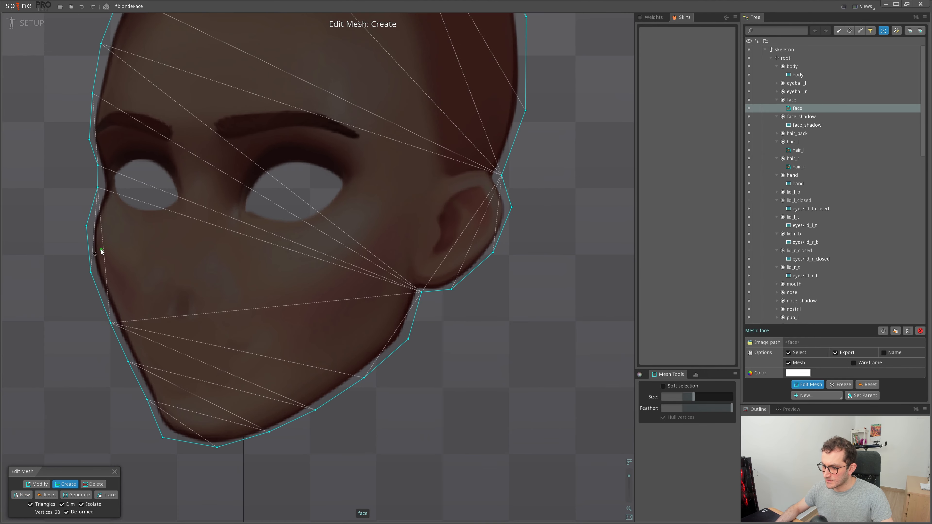
- Add connected vertices to the face mesh just inside the jawline, around the chin and up to the ear
click(144, 362)
click(161, 396)
click(201, 428)
click(286, 407)
click(325, 380)
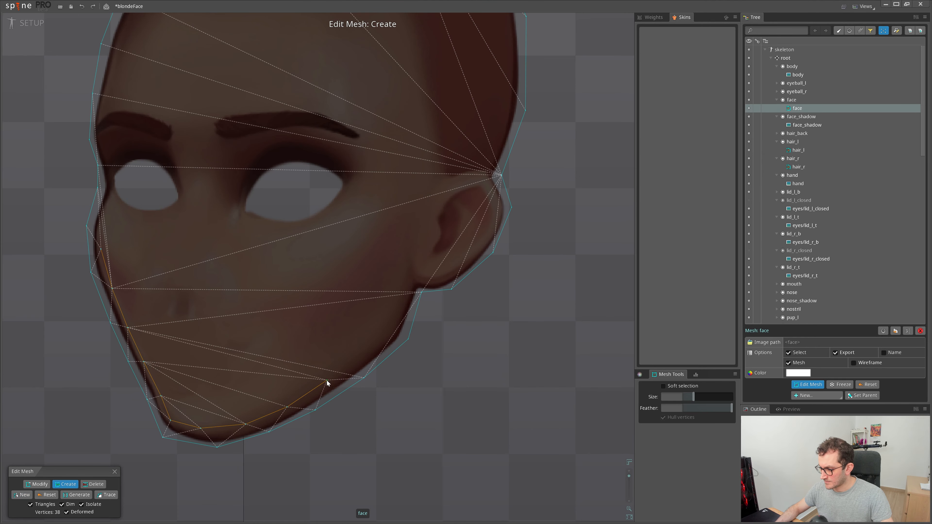
click(391, 330)
click(407, 279)
click(418, 237)
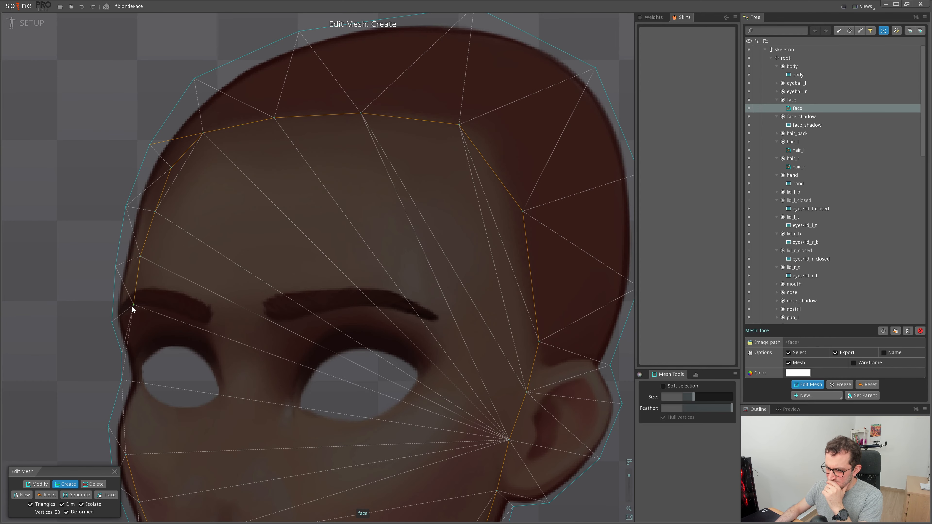
- Continue the face mesh's inner edge from the right eyebrow down the cheek side, undoing the extra vertex
click(140, 366)
click(135, 409)
click(126, 454)
scroll(318, 312, down, 1)
click(121, 218)
key(ctrl+z)
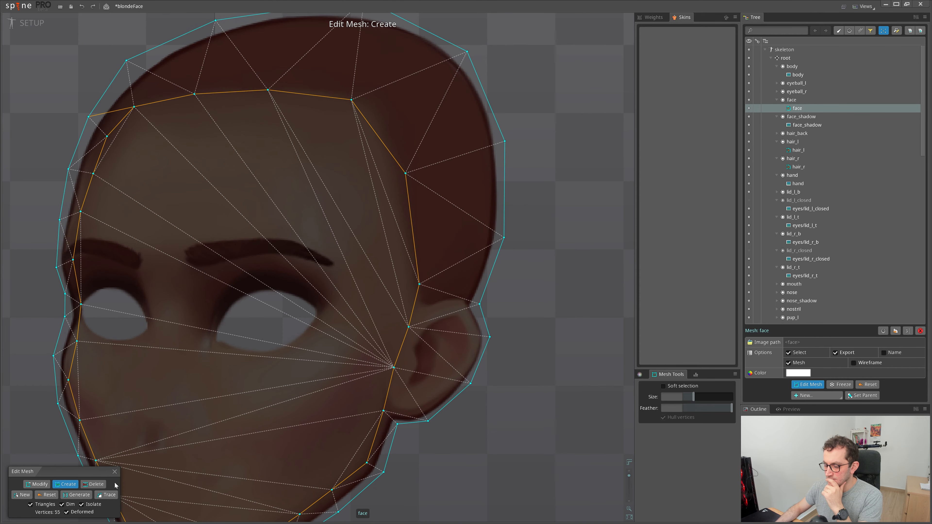
- Add two connected rows of vertices across the forehead of the face mesh
click(137, 189)
click(211, 180)
click(297, 181)
click(132, 249)
click(179, 248)
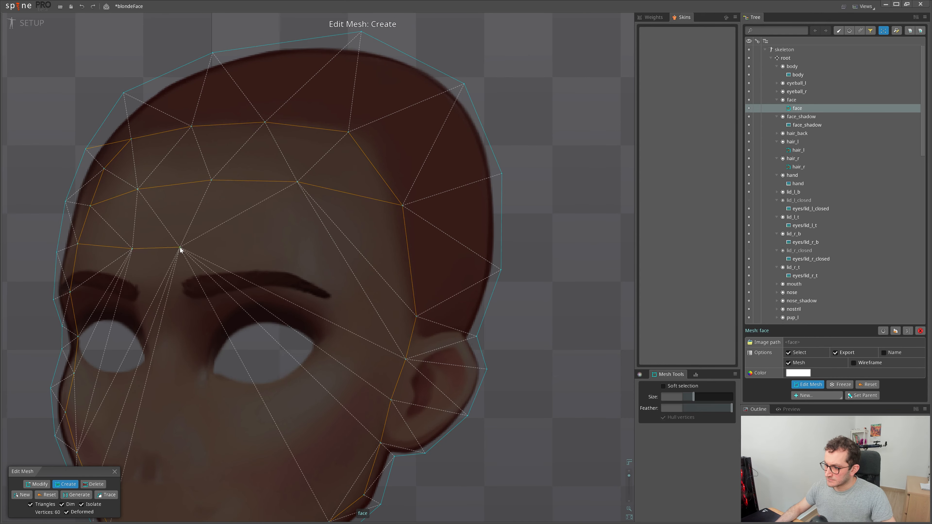
click(254, 239)
click(334, 252)
- Add a connected row of vertices along both eyebrows and across the bridge between them
click(333, 301)
click(276, 280)
click(215, 283)
click(177, 291)
key(c)
drag(68, 285, 74, 267)
click(144, 274)
- Add a loop of connected vertices around the face's smaller, right eye opening
click(153, 315)
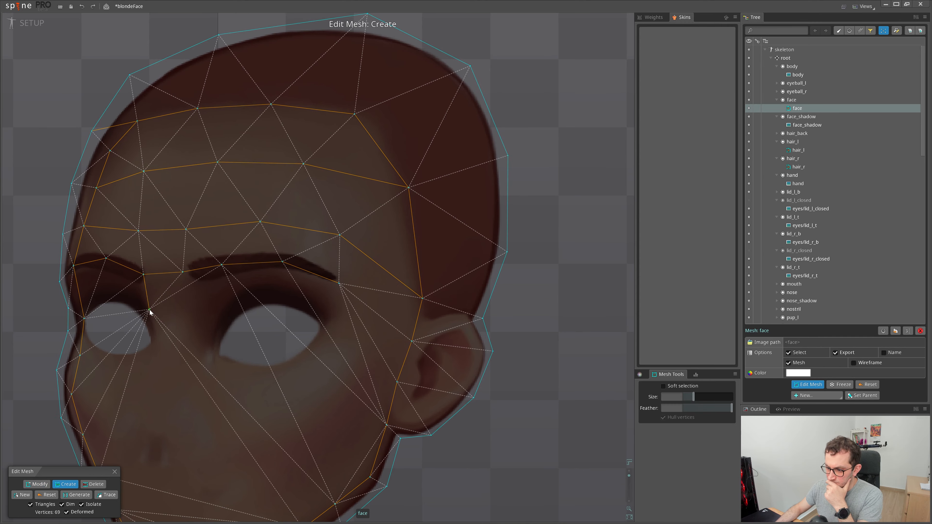
click(151, 344)
click(120, 359)
click(94, 351)
click(83, 333)
click(143, 314)
click(152, 331)
click(151, 344)
- Add connected vertices around the inner corner and upper edge of the face's larger, left eye opening
drag(220, 351, 184, 339)
click(180, 342)
click(188, 318)
click(207, 296)
click(234, 289)
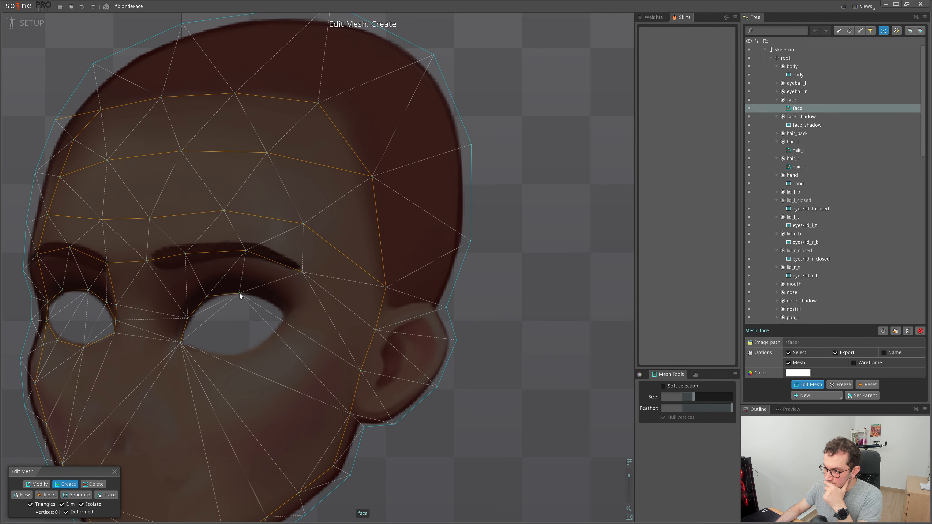
- Add a connected line of vertices from between the eyebrows down the bridge of the nose
drag(120, 333, 141, 308)
click(166, 236)
click(173, 264)
click(170, 307)
click(148, 350)
- Add vertices down the nose line to the mouth and chin, and across the cheeks beside them
drag(148, 349, 228, 263)
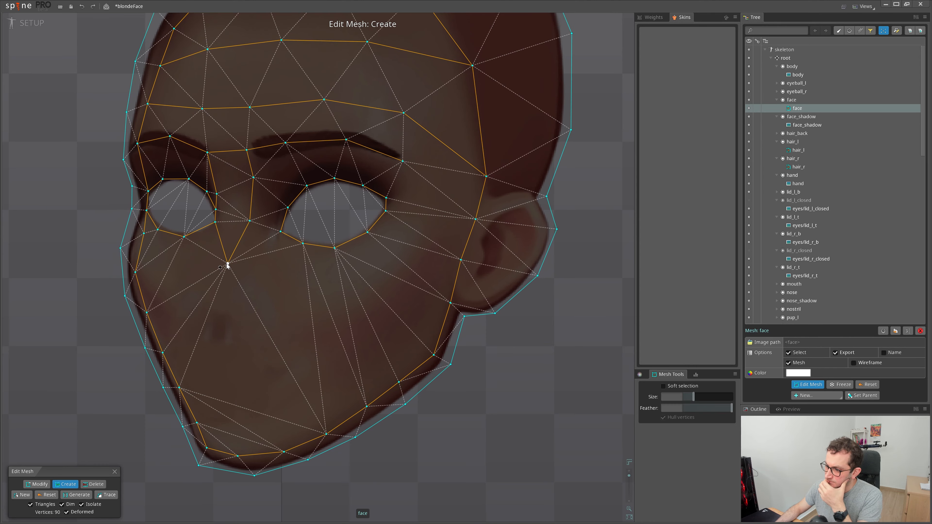
click(231, 319)
click(234, 383)
click(167, 272)
click(196, 362)
click(212, 414)
click(272, 414)
click(286, 319)
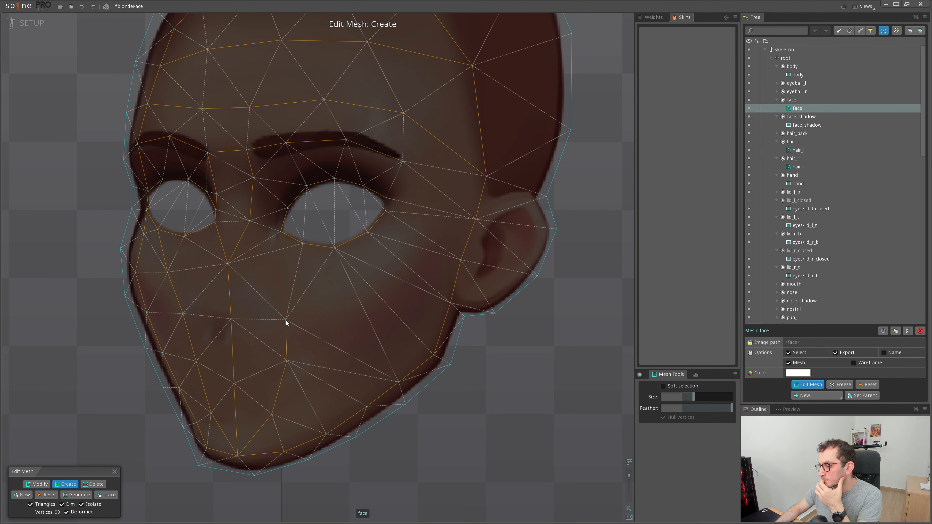
- Add connected vertices across the left cheek, linking it to the lower edge of the left eye opening
click(414, 231)
click(385, 328)
click(326, 384)
click(334, 334)
click(344, 284)
click(334, 249)
- Connect vertices from the outer side of the left eye up through the temple on the face mesh
drag(370, 264, 240, 384)
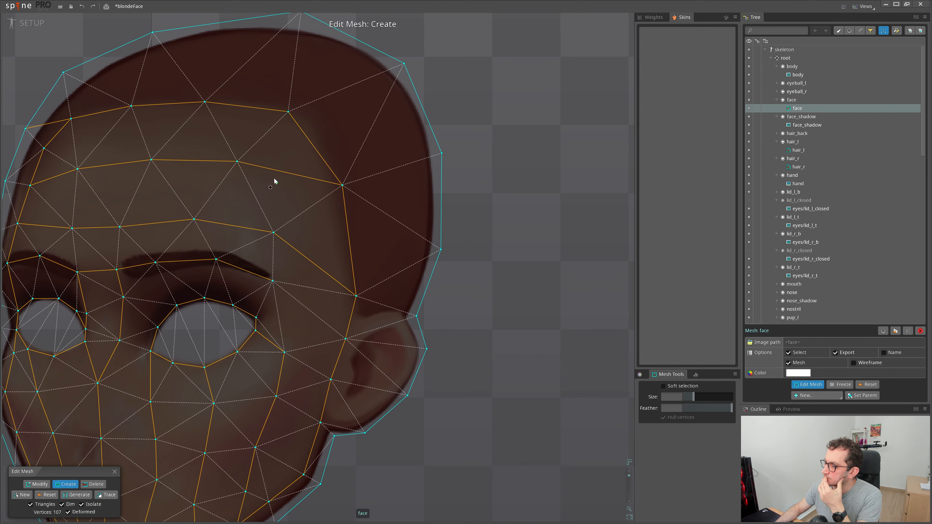
click(285, 352)
click(303, 304)
click(319, 251)
scroll(271, 235, down, 3)
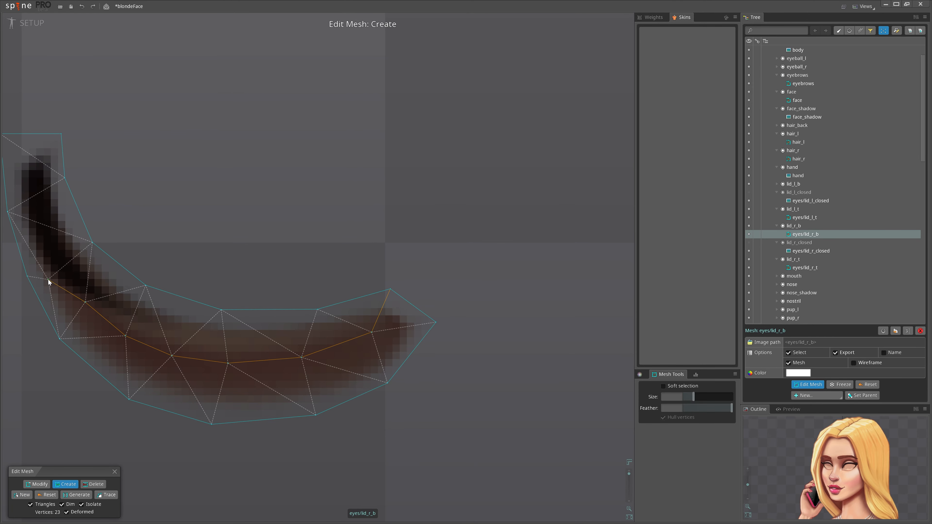
- Refine the eyes/lid_r_b mesh with additional inner and hull vertices at the lid's dark outer corner
scroll(243, 381, down, 3)
scroll(220, 334, up, 5)
drag(181, 305, 171, 260)
click(212, 304)
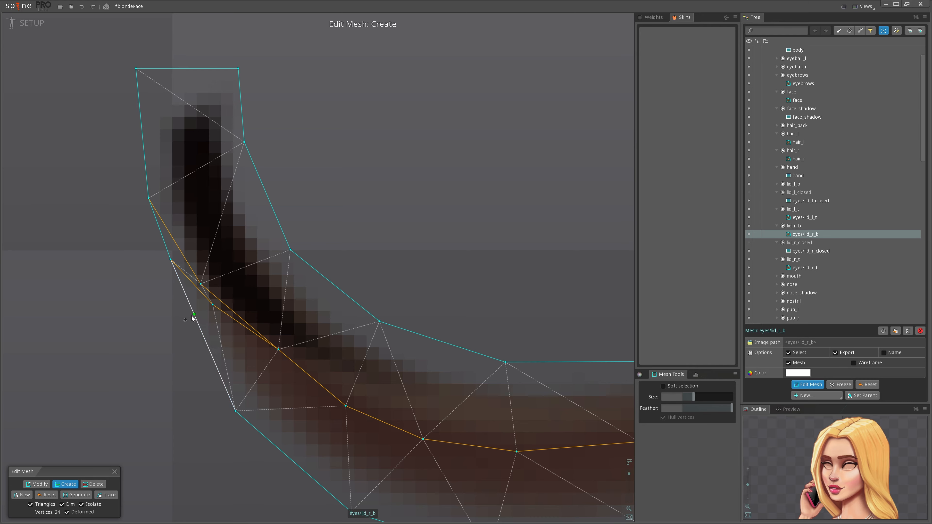
scroll(191, 335, down, 3)
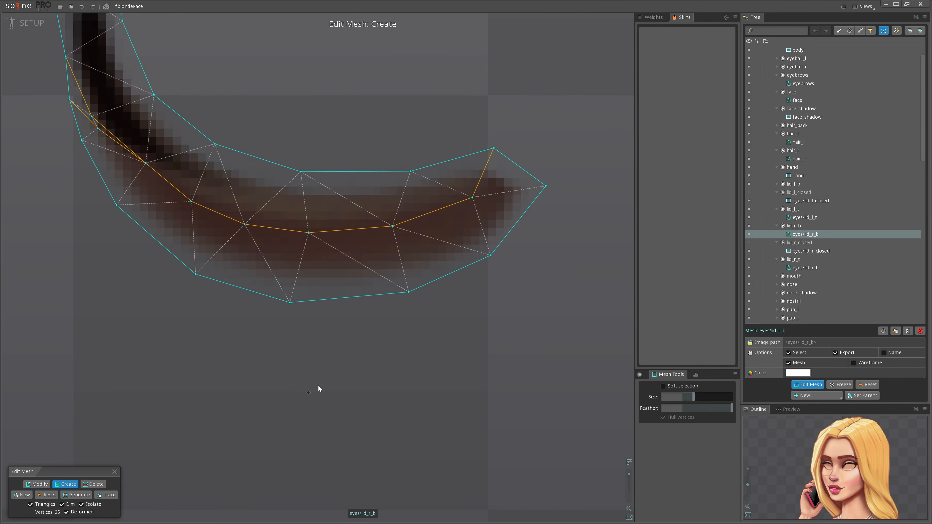
- Mesh the eyes/lid_l_b image, running a connected line of interior vertices along the lid to its inner end
scroll(318, 386, down, 1)
click(430, 284)
scroll(203, 230, up, 2)
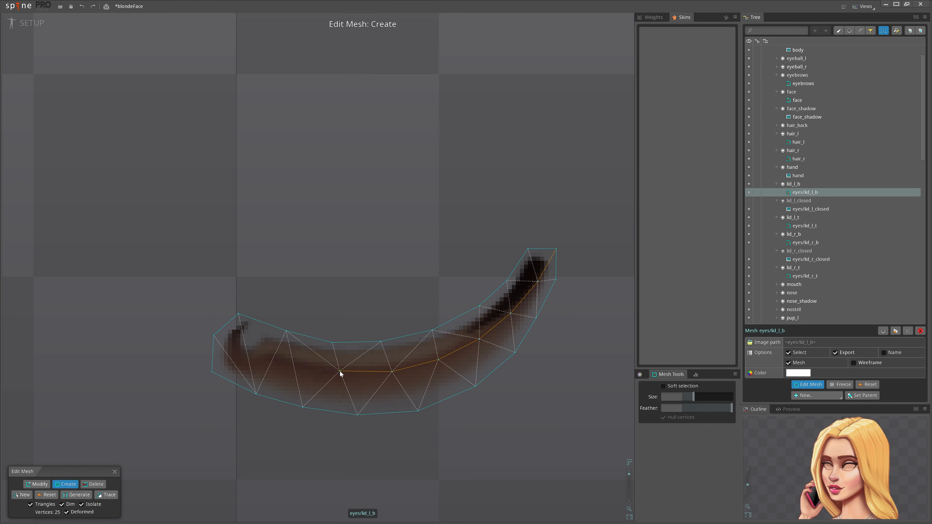
click(299, 364)
click(265, 359)
click(236, 347)
click(213, 335)
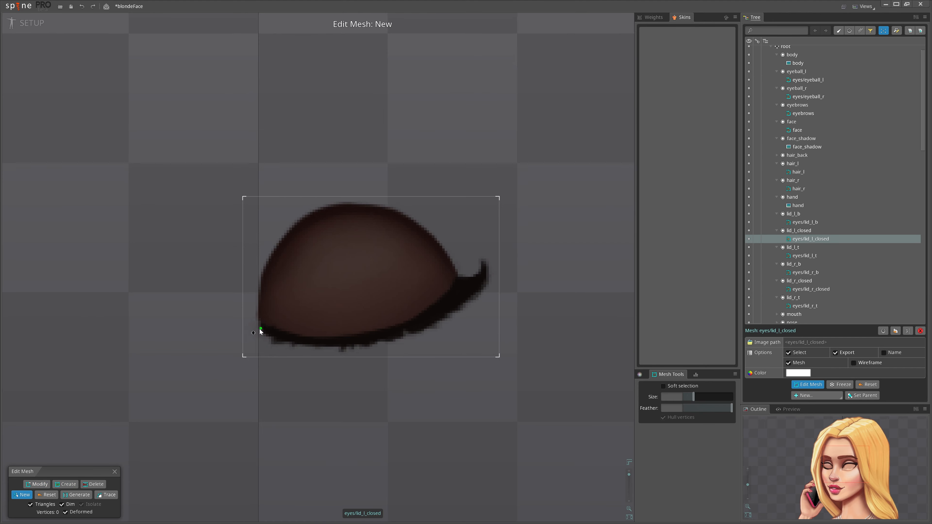
- Draw a new mesh hull around the eyes/lid_l_closed image, following the lid and its lash tip
scroll(259, 332, up, 1)
click(249, 331)
click(271, 347)
click(300, 355)
click(337, 356)
click(369, 355)
click(407, 346)
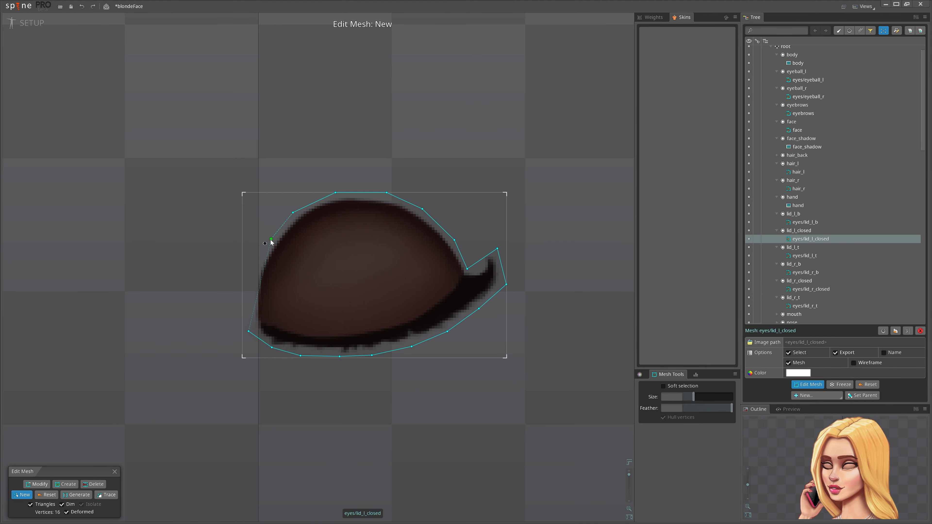
click(271, 239)
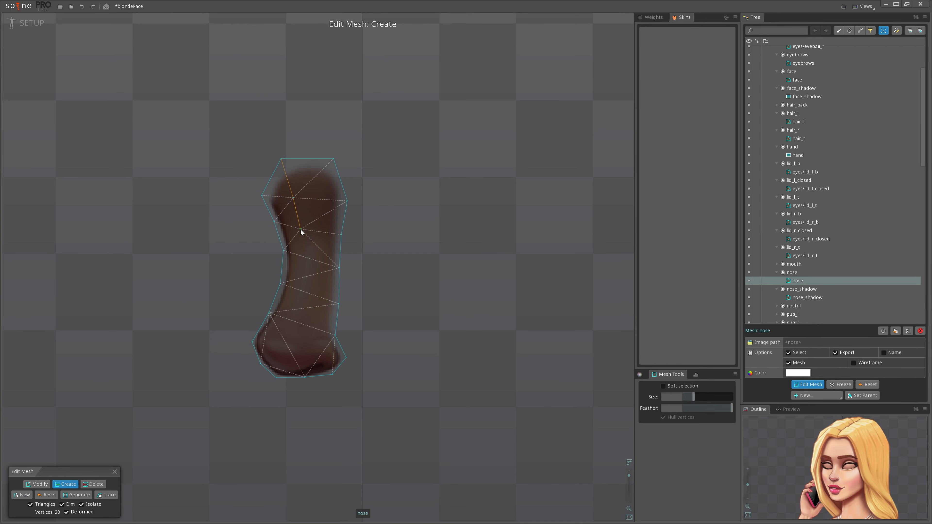
- Extend the nose mesh's connected interior vertices from the bridge around the nose wing and along the underside to the far nostril
scroll(336, 303, up, 3)
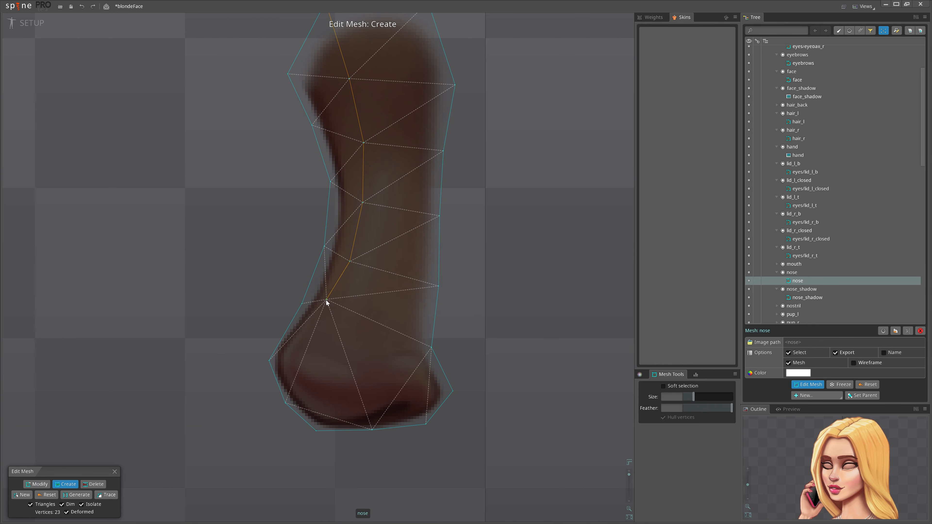
drag(327, 300, 324, 301)
drag(324, 301, 302, 332)
drag(302, 332, 287, 352)
drag(288, 351, 286, 374)
drag(286, 374, 293, 388)
drag(351, 418, 351, 415)
drag(351, 416, 378, 407)
drag(378, 406, 402, 397)
drag(403, 397, 420, 403)
drag(420, 404, 426, 424)
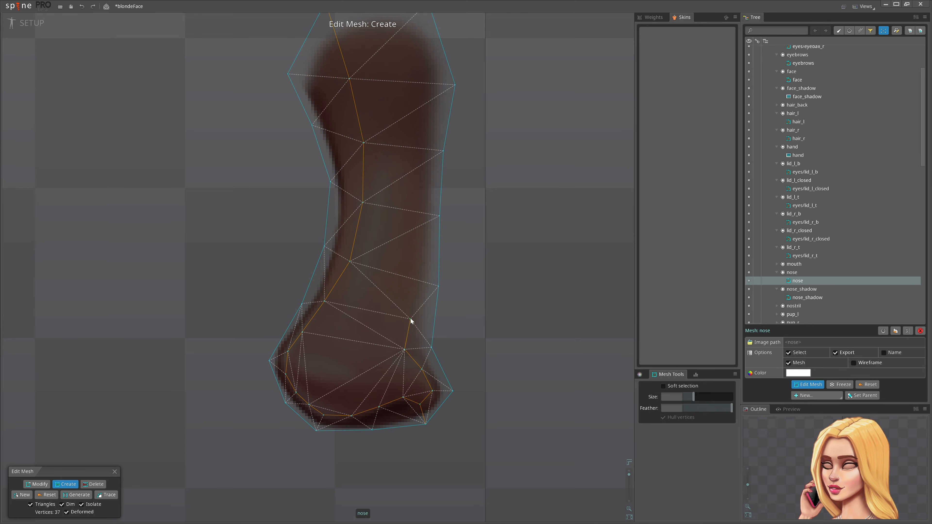
- Run a connected line of interior vertices up the far side of the nose bridge
drag(410, 318, 418, 258)
drag(418, 257, 420, 183)
drag(420, 183, 422, 116)
drag(422, 198, 416, 156)
- Add an inner line of connected vertices around the nose tip and continue it up the middle of the bridge
scroll(303, 296, up, 2)
click(290, 394)
drag(289, 395, 309, 425)
mouse_move(309, 426)
mouse_down()
mouse_move(342, 439)
mouse_move(314, 408)
mouse_up()
scroll(349, 408, down, 2)
drag(314, 408, 333, 363)
drag(334, 363, 344, 309)
drag(344, 309, 339, 196)
drag(338, 196, 330, 144)
- Add a hull vertex on the nose mesh's bottom edge and an interior vertex just above it
scroll(327, 433, up, 5)
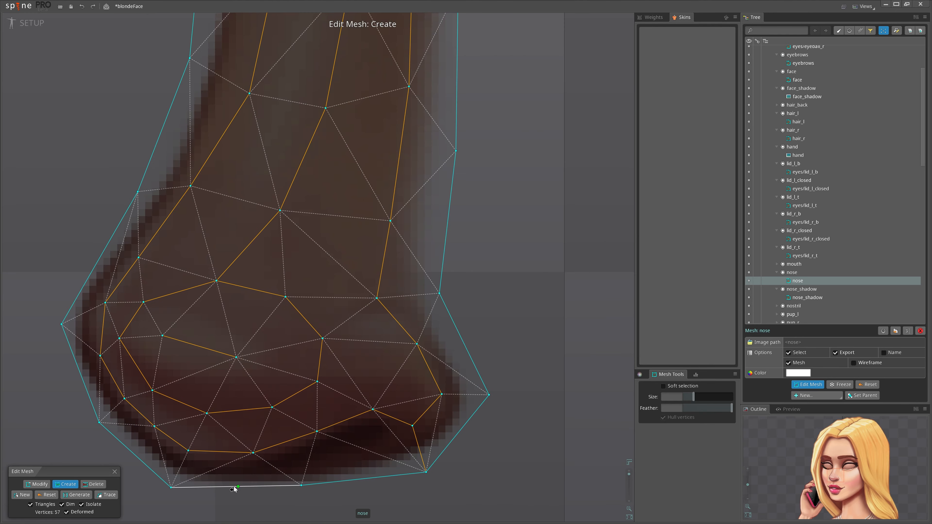
click(238, 487)
click(208, 451)
scroll(320, 377, down, 3)
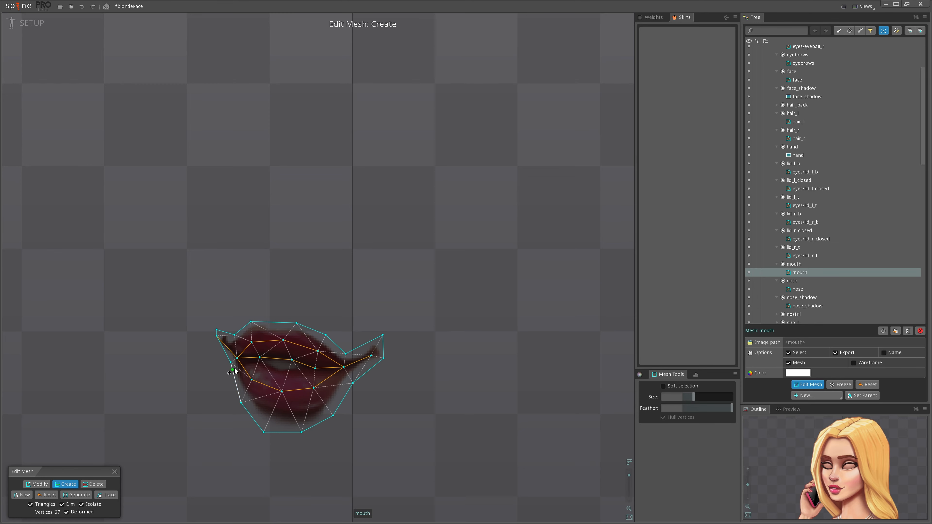
- Refine the mouth mesh, and trace the face_shadow mesh hull along the shadow's inner edge
scroll(340, 389, up, 2)
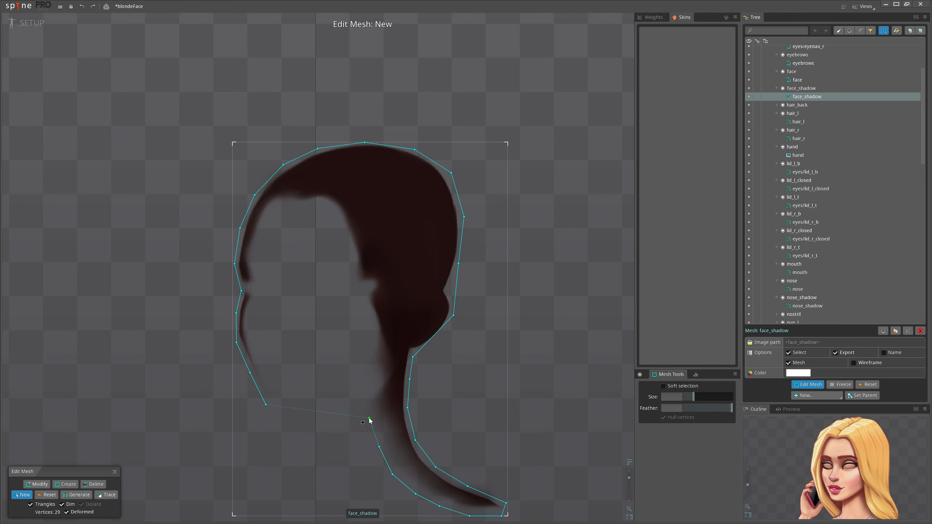
click(266, 374)
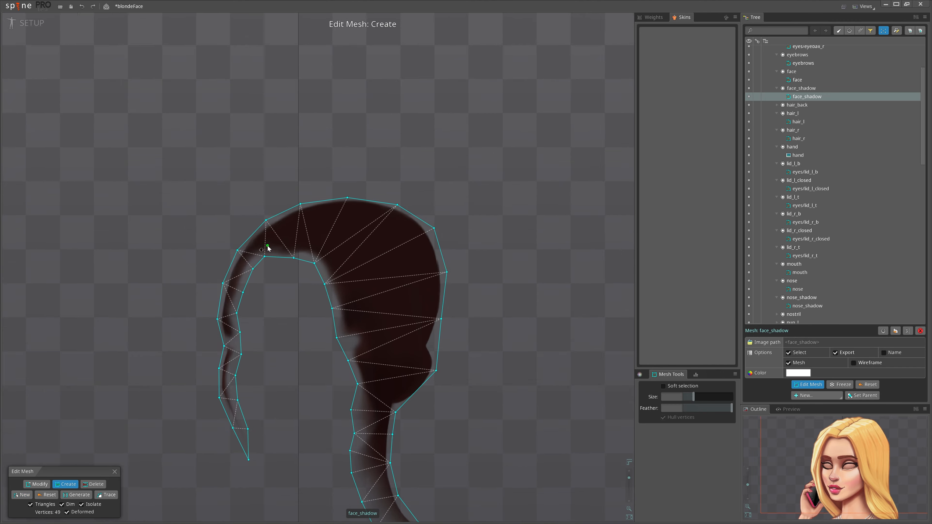
scroll(232, 391, up, 2)
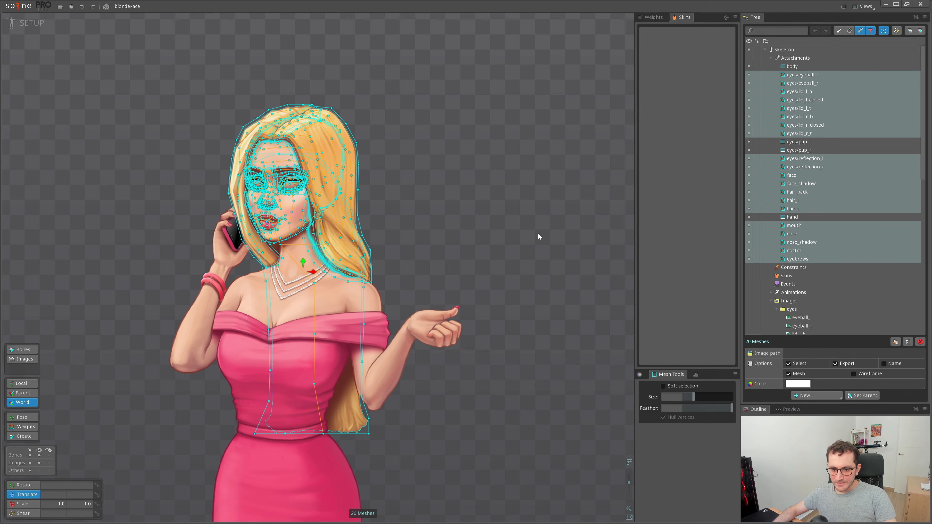
- Examine the meshed face and hair up close with all the head meshes selected
drag(501, 221, 491, 254)
scroll(404, 228, up, 2)
drag(407, 228, 487, 233)
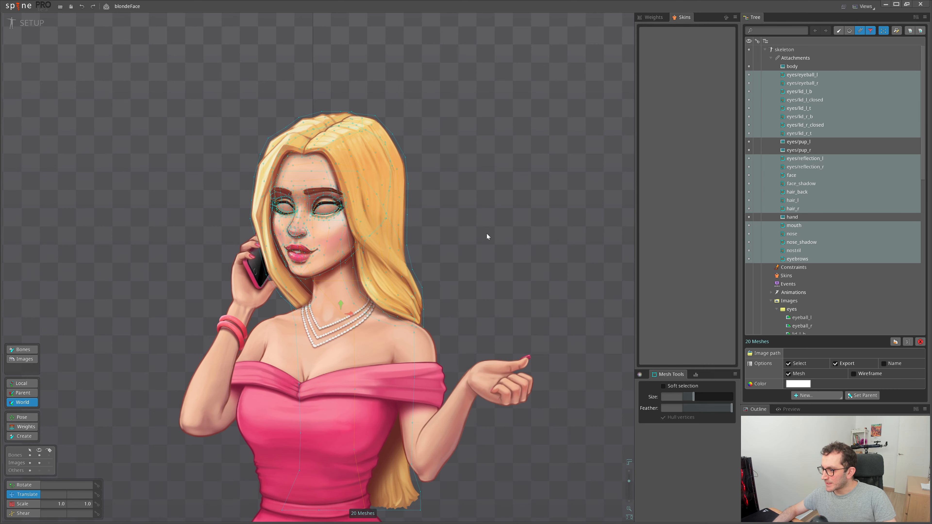
scroll(487, 236, up, 5)
drag(533, 255, 511, 260)
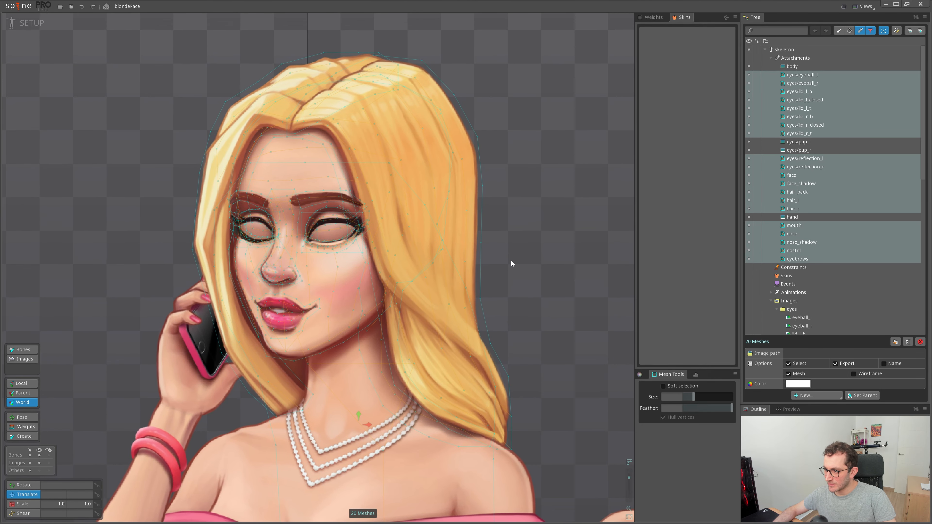
scroll(508, 272, up, 3)
drag(520, 274, 506, 271)
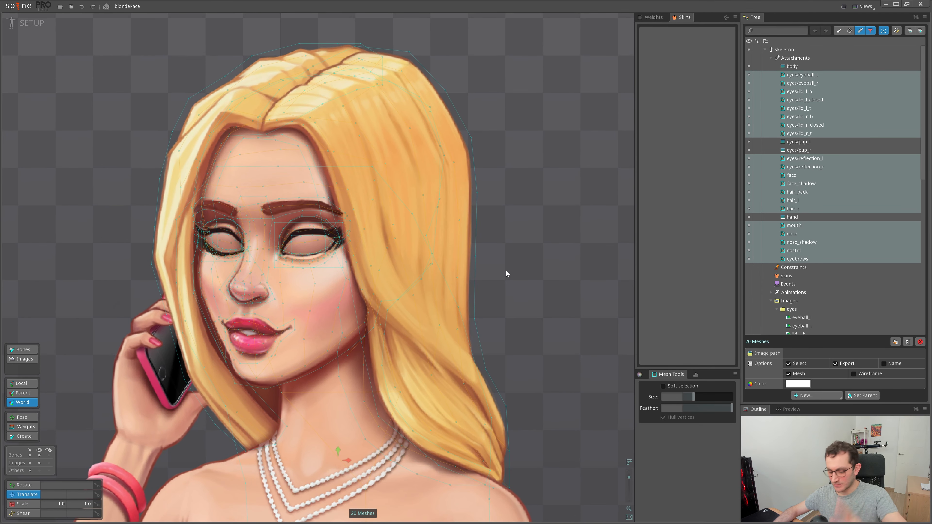
drag(506, 271, 516, 272)
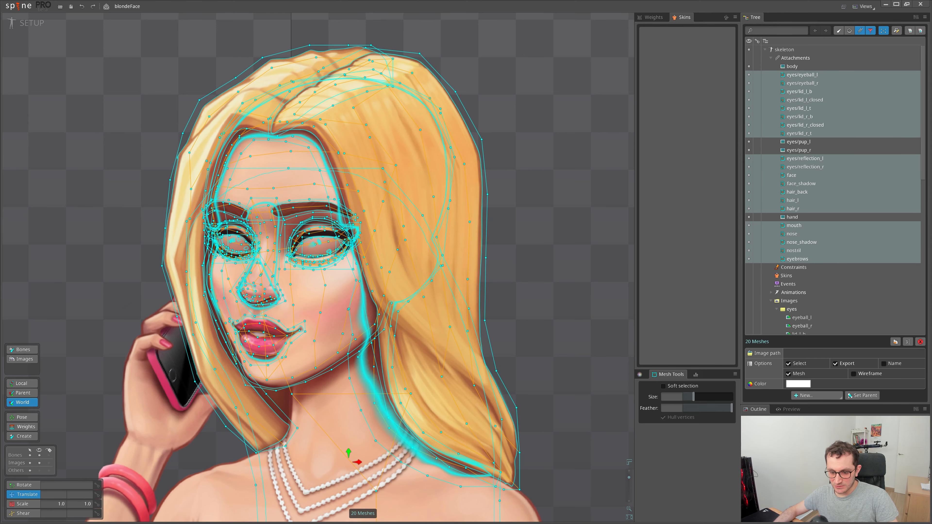
- Create a bone above each eye under the face bone, parenting that eye's eyeball, lid, pupil and reflection slots
click(350, 224)
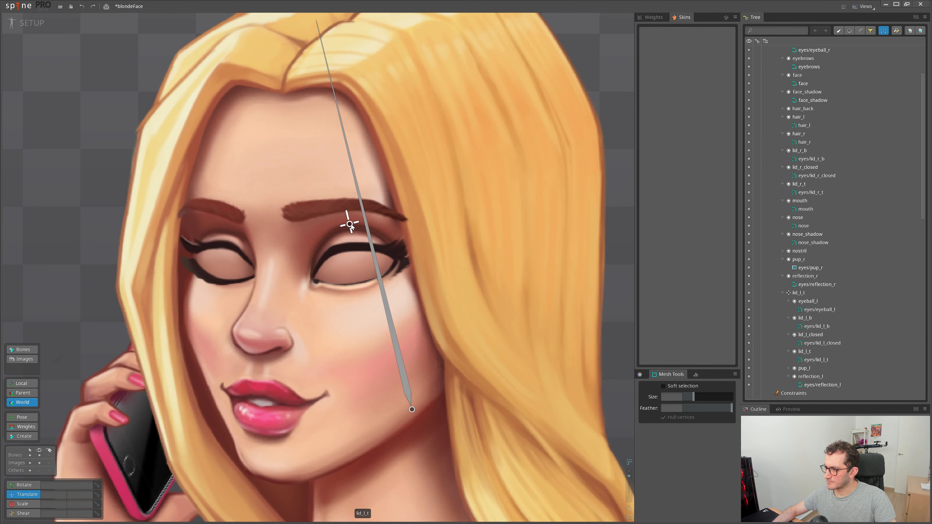
scroll(240, 260, up, 1)
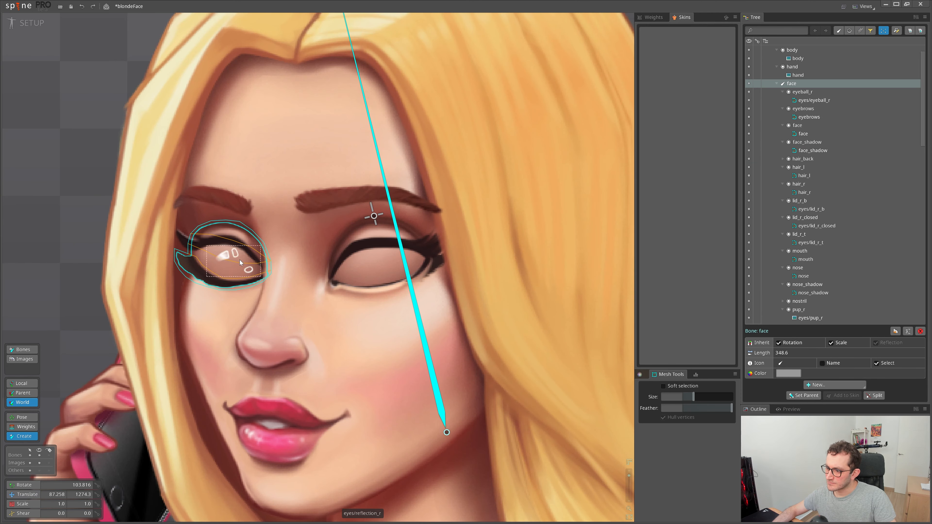
click(230, 221)
scroll(403, 235, up, 2)
- Create two child bones of lid_l_t on the left eye's upper and lower lids, and give both the arrow icon
click(309, 246)
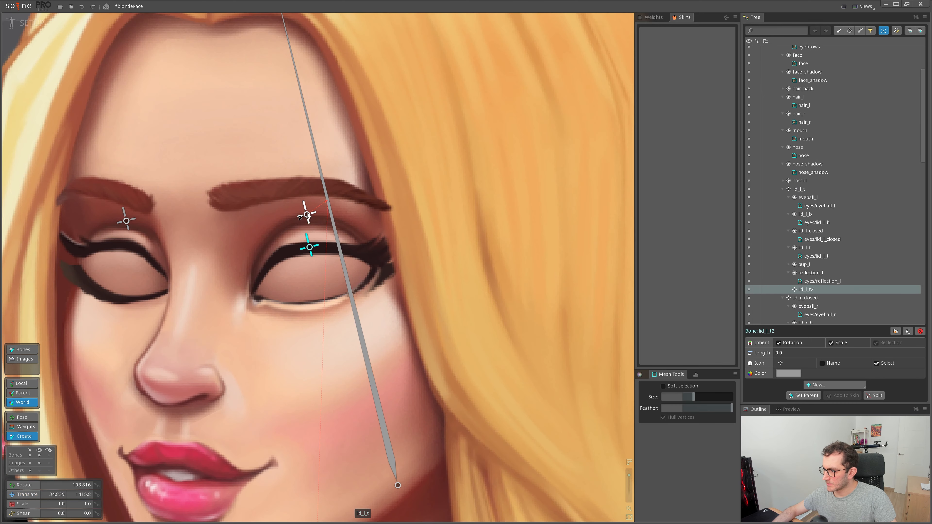
click(306, 214)
click(312, 308)
ctrl+click(309, 246)
click(779, 363)
click(812, 402)
click(822, 393)
key(Escape)
- Rotate the left eye's lid bones so the upper arrow points down and the lower arrow points up
click(312, 307)
key(c)
click(310, 246)
drag(329, 274, 365, 284)
click(312, 307)
- Bind the eyes/lid_l_closed mesh to lid_l_t and lid_l_t2, with lid_l_t2 lowered onto the lower lid
click(365, 284)
key(ctrl+b)
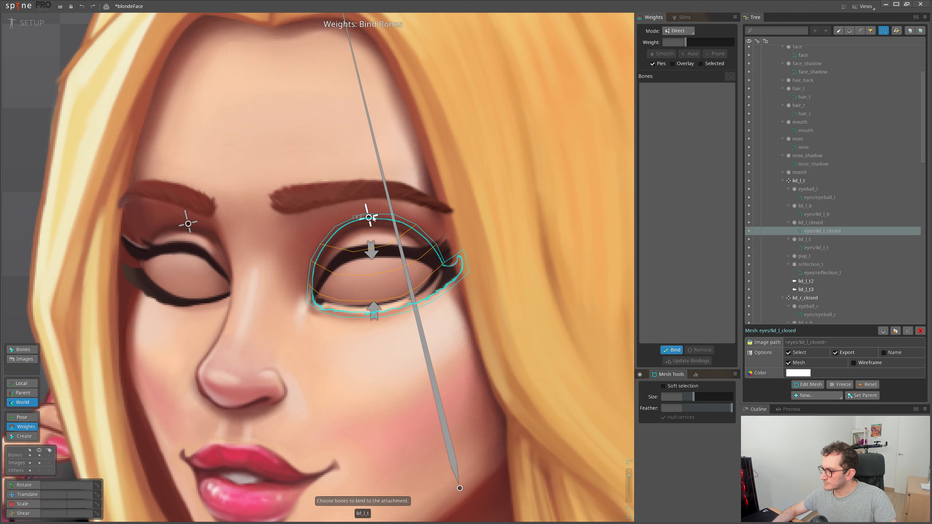
click(371, 250)
key(Return)
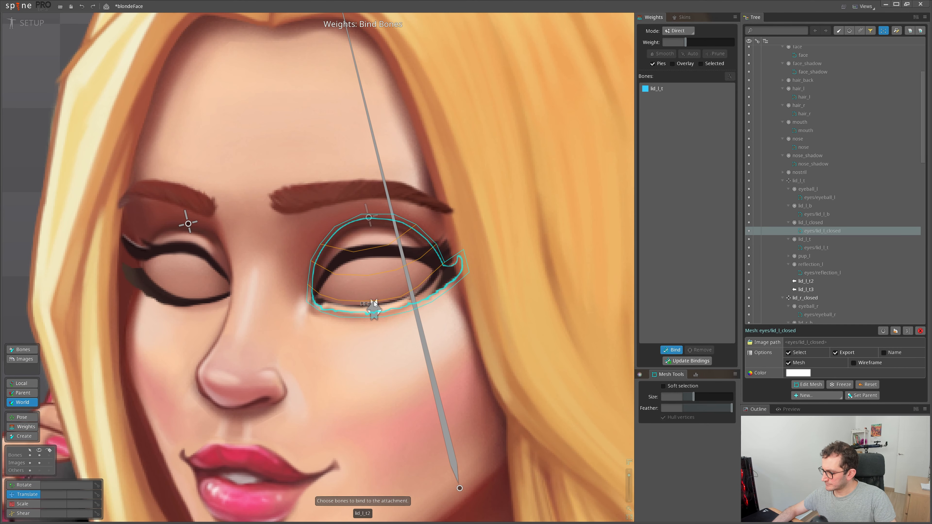
drag(358, 266, 487, 256)
key(Escape)
- Create two child bones of lid_r_closed on the right eye's upper and lower lids, and lower the upper one onto the lower lid
click(317, 214)
key(n)
click(312, 236)
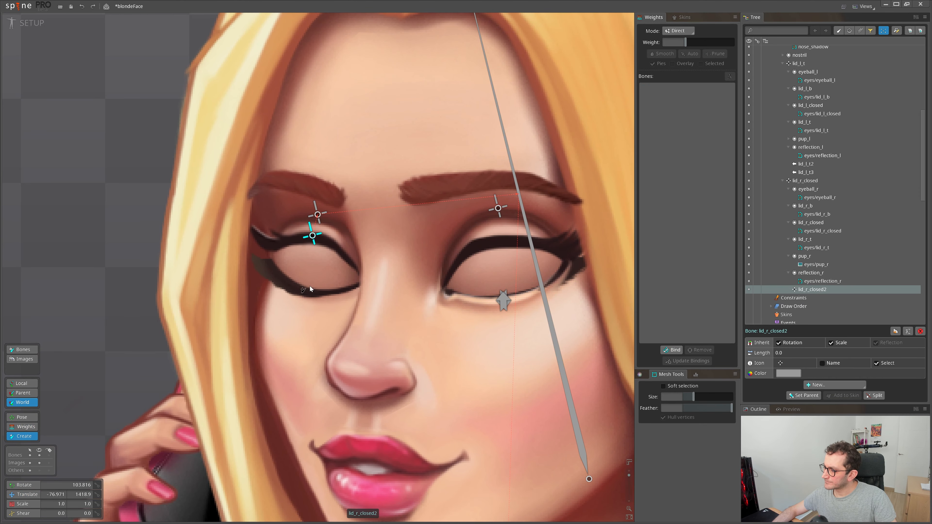
click(308, 288)
key(v)
key(p)
click(317, 215)
click(502, 301)
drag(312, 239, 313, 290)
- Give both right lid bones the arrow icon and orient them vertically in opposite directions
ctrl+click(308, 288)
click(780, 363)
click(833, 393)
key(c)
key(Escape)
click(308, 288)
key(v)
- Bind the eyes/lid_r_closed mesh to the lid_r_closed and lid_r_closed2 bones
click(332, 271)
click(672, 349)
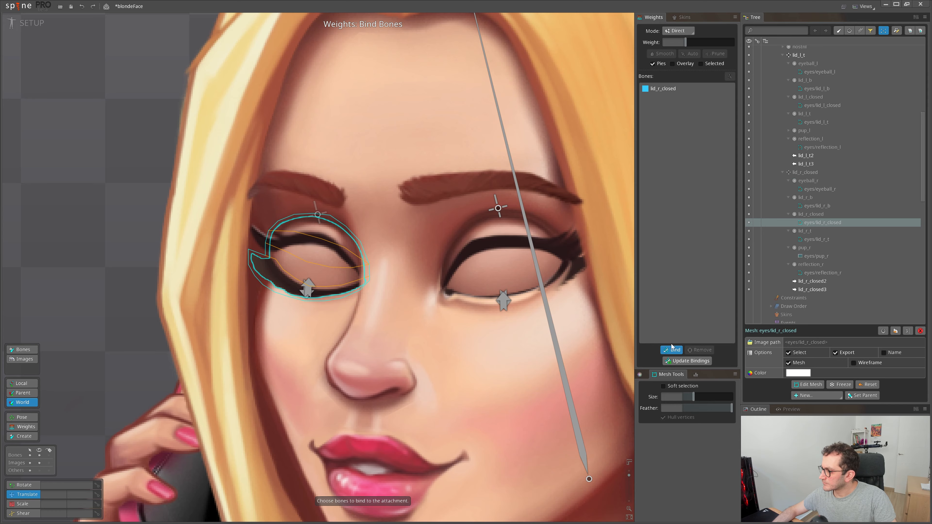
click(307, 289)
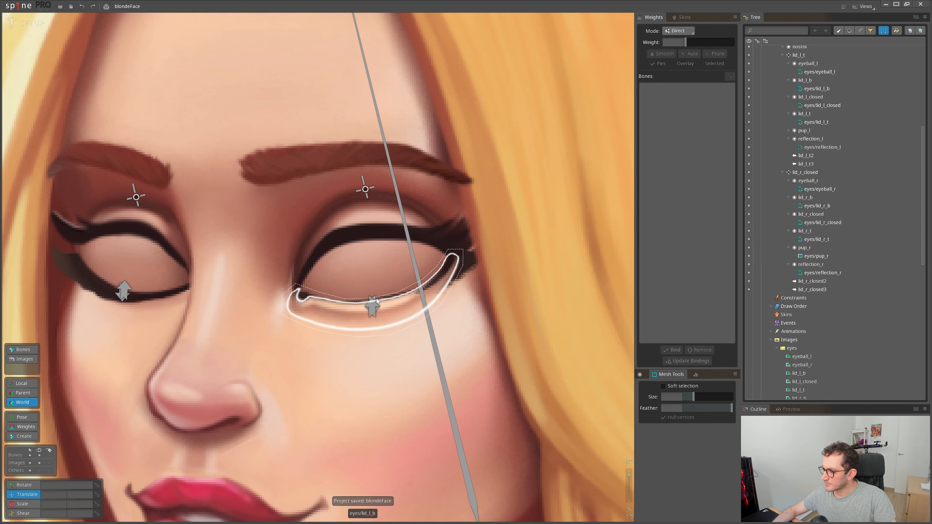
- Raise lid_l_t2 to open the left eye and paint its weights onto the eyes/lid_l_closed mesh
click(374, 297)
key(ctrl+c)
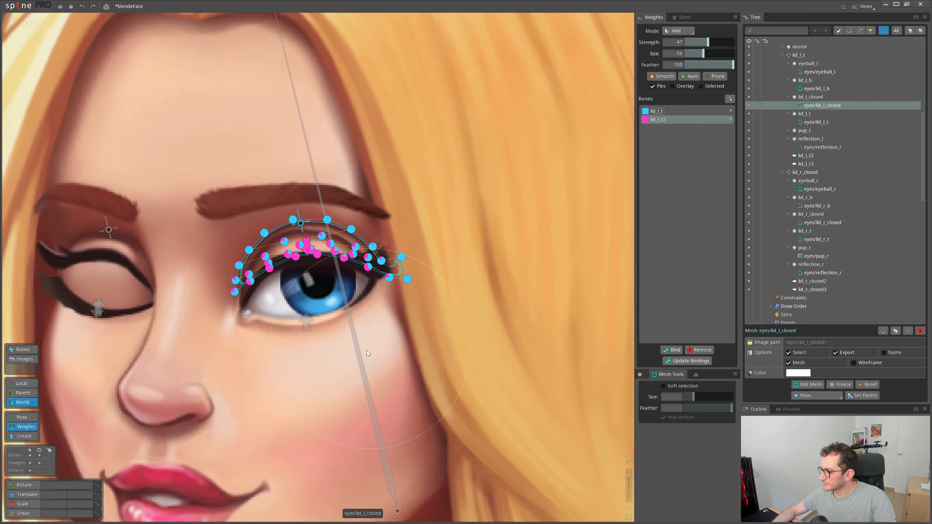
drag(366, 350, 358, 353)
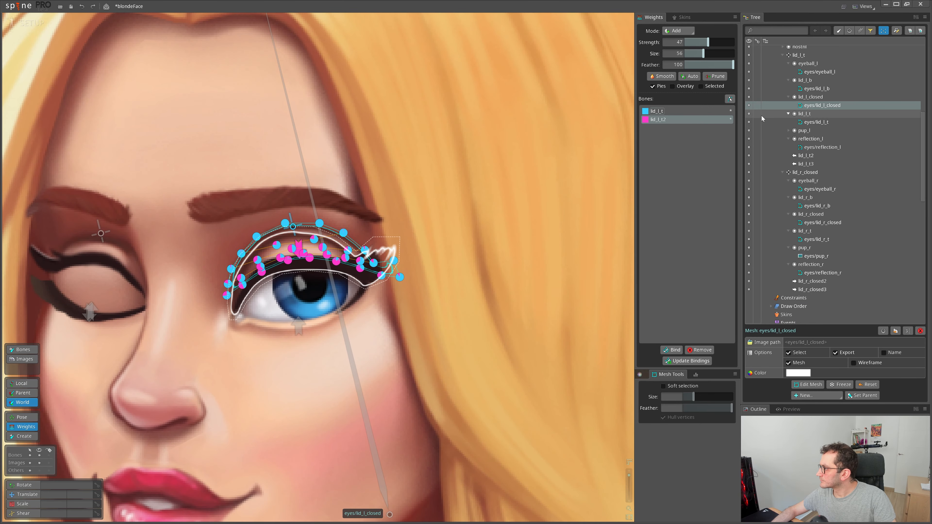
- Hide the lid_l_t slot and adjust lid_l_t2's weights in Direct mode along the closed left lid's inner lash line
click(749, 114)
drag(308, 295, 332, 279)
click(677, 30)
click(676, 42)
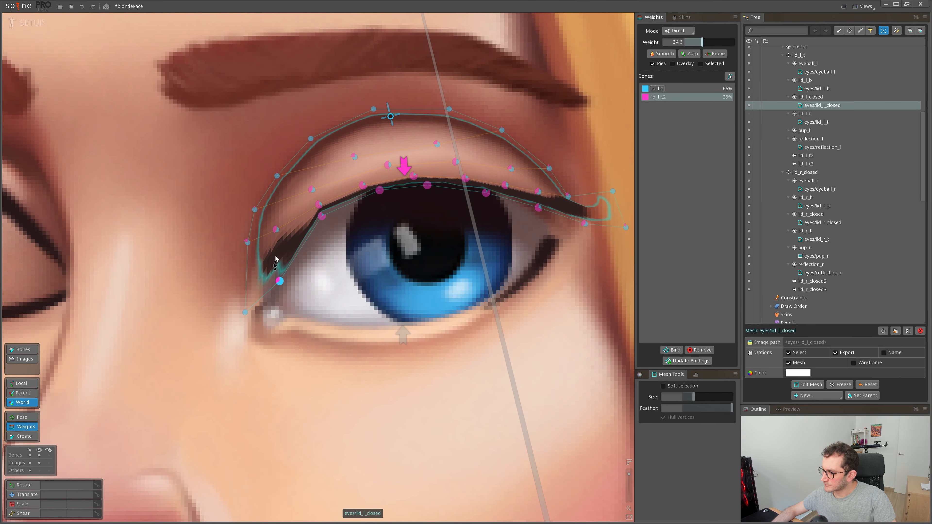
click(321, 240)
click(380, 198)
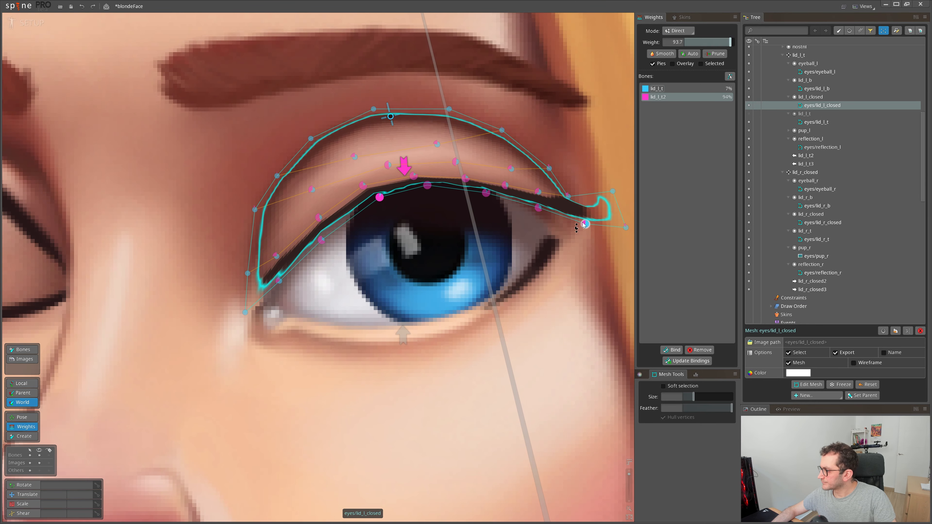
- Balance lid_l_t2's weights on individual vertices at the closed left lid's outer corner and across its upper fold
click(539, 195)
drag(565, 198, 565, 213)
drag(363, 186, 361, 183)
drag(318, 177, 318, 164)
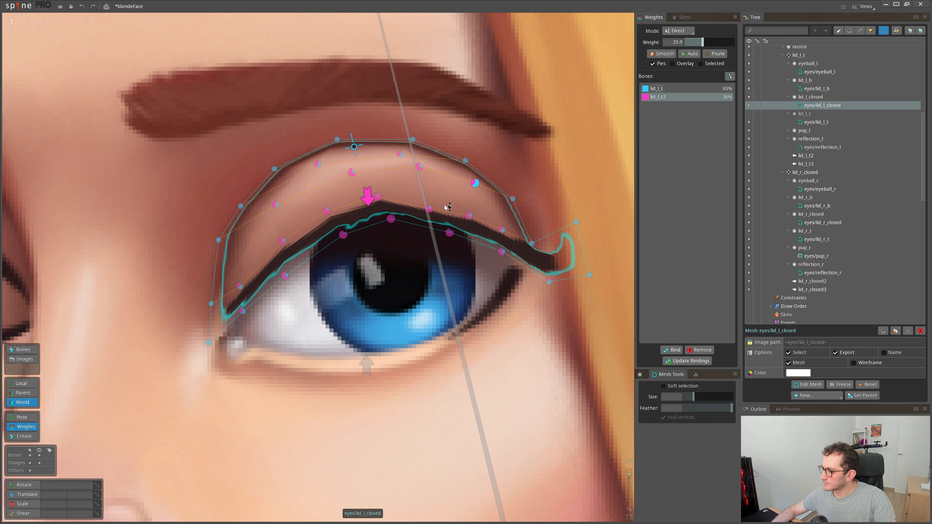
click(502, 227)
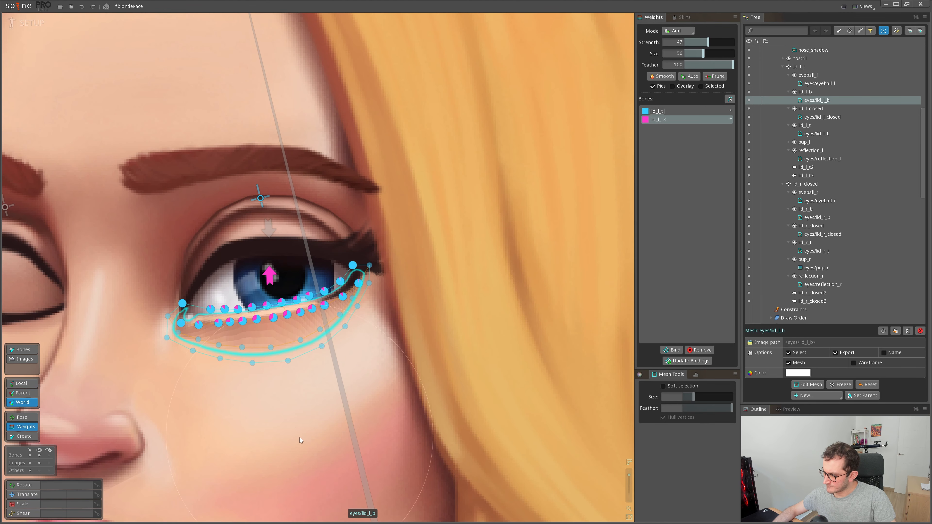
- Try nudging the lid_l_t3 bone upward to test the left lower lid's weights, and undo the move
mouse_move(280, 345)
mouse_down()
mouse_move(276, 329)
mouse_move(230, 315)
mouse_up()
key(x)
key(space)
mouse_move(270, 276)
mouse_down()
mouse_move(268, 330)
mouse_move(270, 269)
mouse_up()
key(ctrl+z)
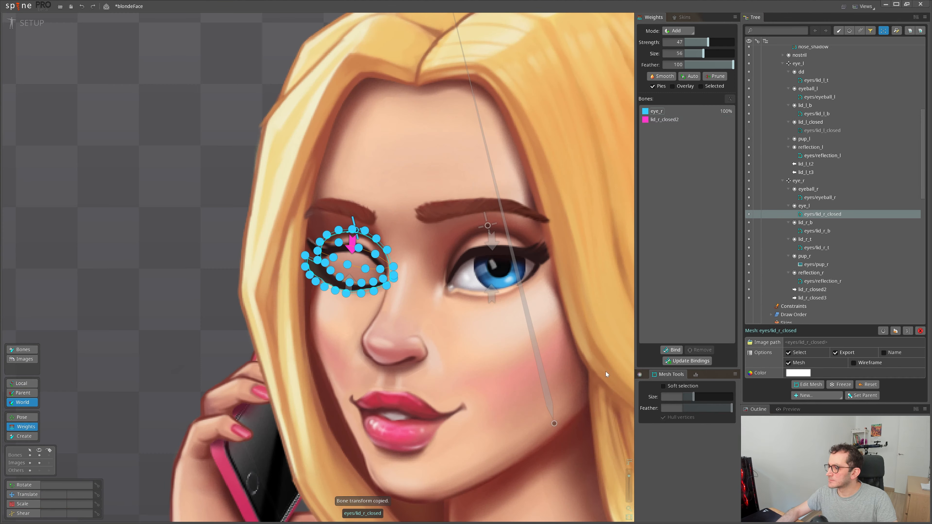
- Paint lid_r_closed2 and eye_r weights onto the eyes/lid_r_closed mesh, hiding the lid_r_t slot
scroll(338, 322, up, 3)
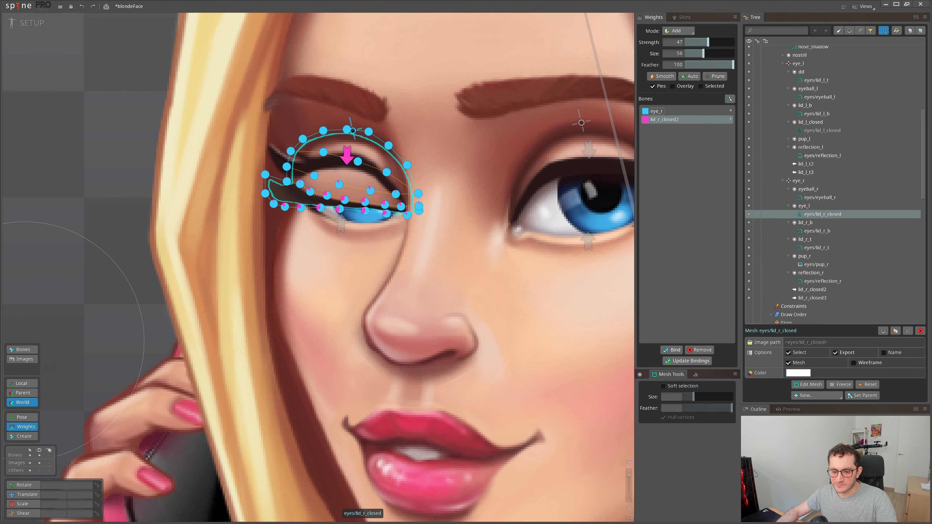
drag(313, 246, 314, 230)
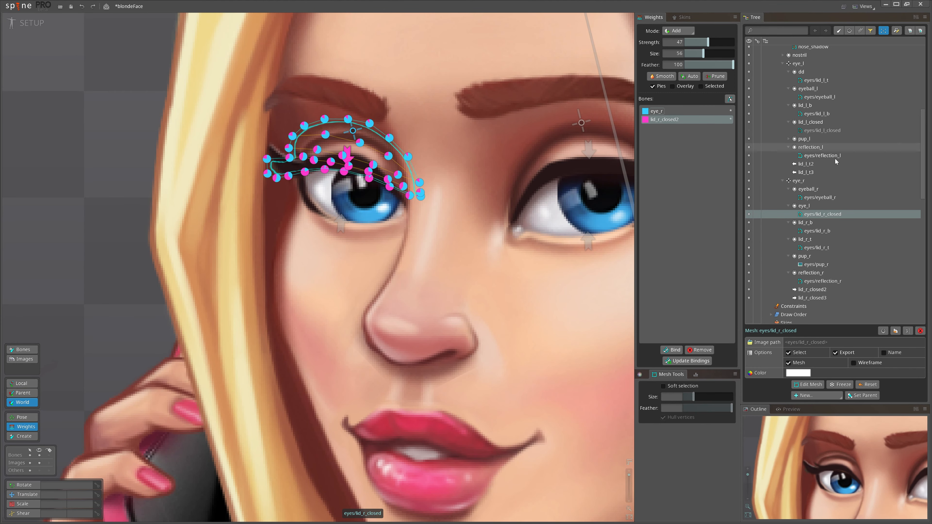
click(749, 240)
click(656, 111)
mouse_move(491, 158)
mouse_down()
mouse_move(476, 161)
mouse_move(360, 44)
mouse_move(205, 139)
mouse_move(359, 27)
mouse_up()
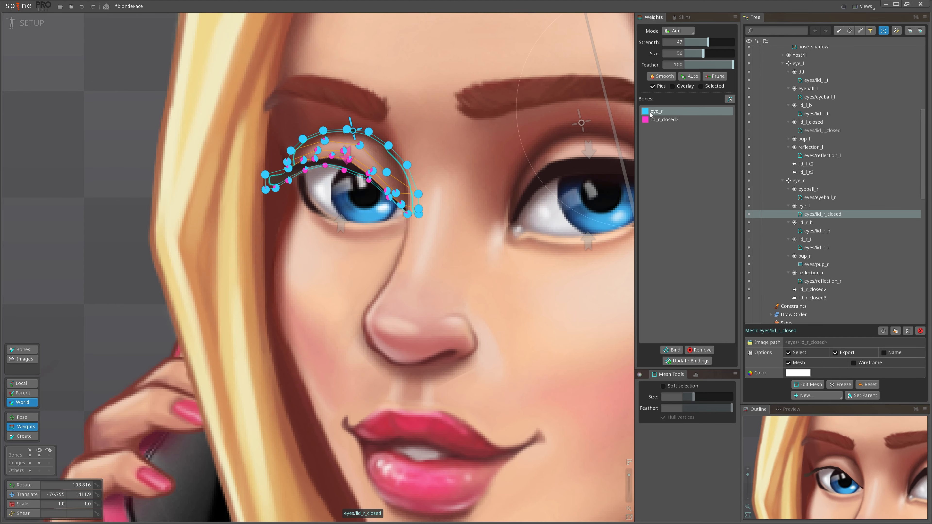
- Switch to Direct weighting and adjust lid_r_closed2's weights on the closed right lid's central and inner vertices
click(677, 31)
click(677, 40)
scroll(358, 171, up, 5)
click(665, 97)
drag(360, 110, 363, 85)
drag(396, 170, 400, 130)
drag(384, 179, 387, 151)
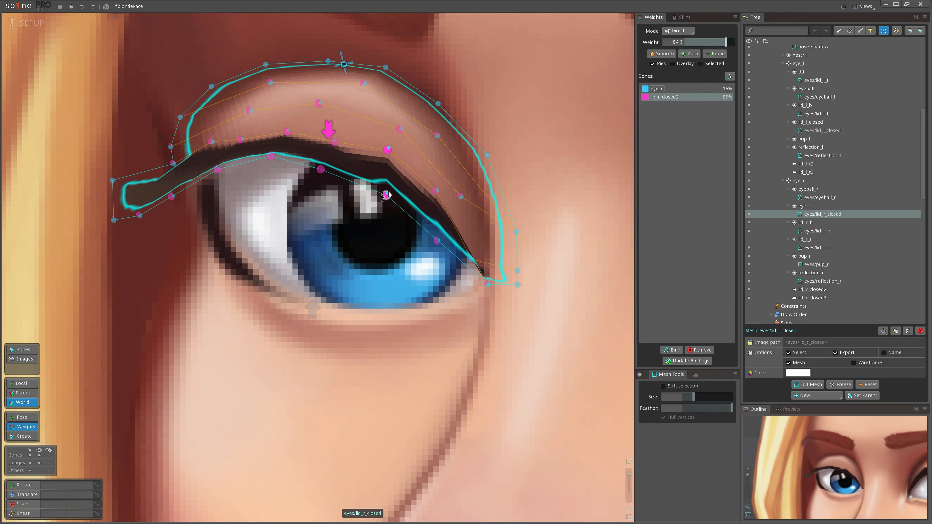
- Fine-tune lid_r_closed2's weights vertex by vertex along the right lash line to the inner eye corner
drag(386, 195, 388, 180)
drag(437, 241, 440, 217)
drag(460, 196, 462, 177)
drag(435, 191, 437, 183)
drag(471, 259, 475, 223)
drag(488, 284, 489, 275)
drag(270, 156, 270, 162)
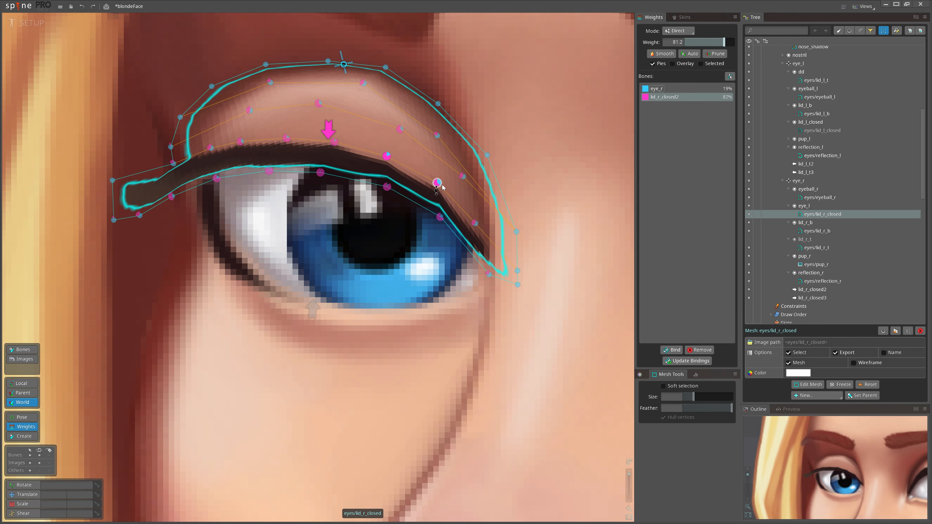
drag(437, 182, 436, 191)
drag(386, 187, 386, 195)
drag(440, 217, 440, 227)
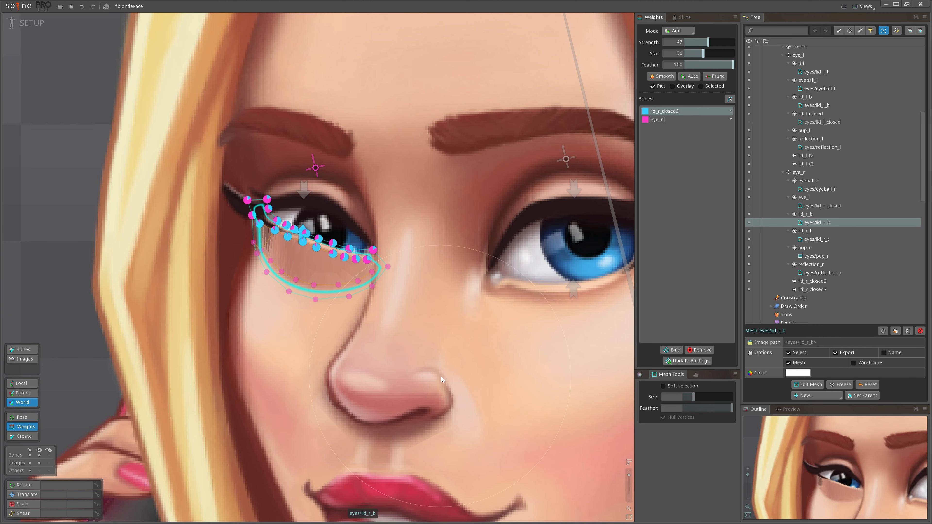
- Adjust lid_r_closed3's weights in Direct mode on the inner half of the eyes/lid_r_b mesh
click(688, 41)
scroll(182, 237, up, 6)
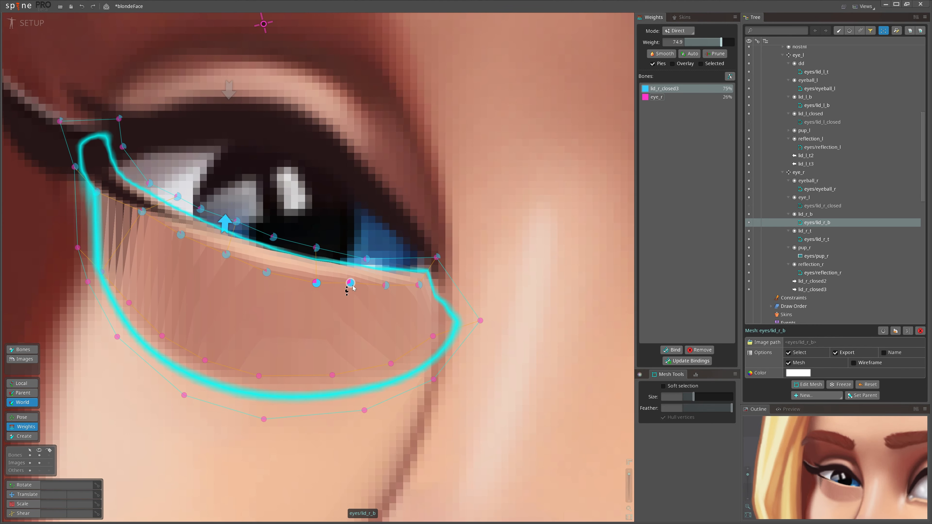
click(433, 331)
- Adjust lid_r_closed3's weights on the vertices at the outer end of the eyes/lid_r_b mesh
drag(364, 322, 440, 377)
click(172, 247)
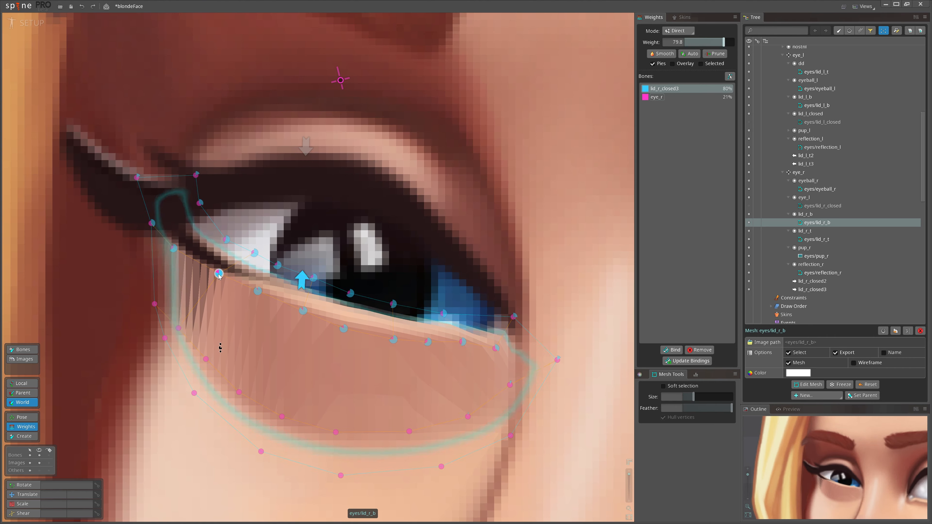
click(197, 202)
click(217, 266)
click(256, 290)
scroll(400, 351, down, 3)
scroll(399, 350, down, 3)
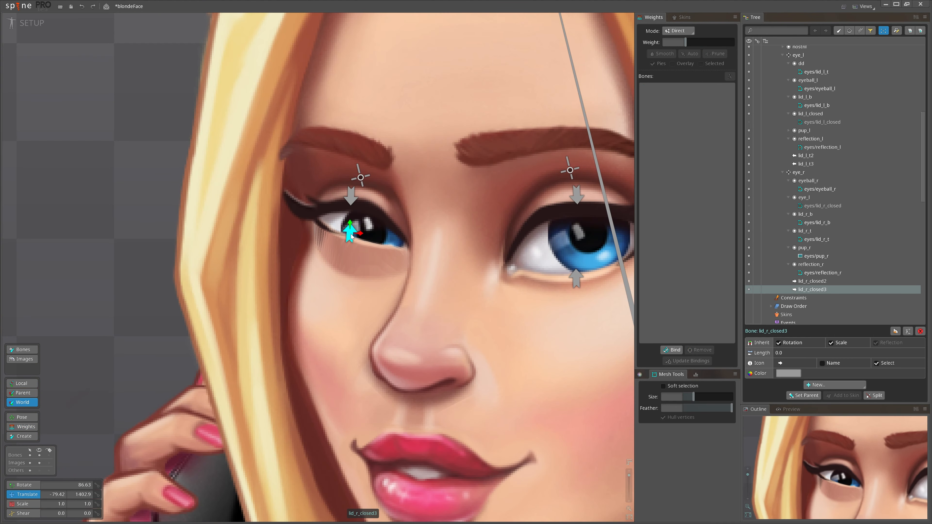
- Move the right eye's lid_r_closed2 and lid_r_closed3 bones to check the lids closing, restore their open positions, and save the project
scroll(351, 233, up, 8)
click(391, 195)
scroll(347, 188, down, 5)
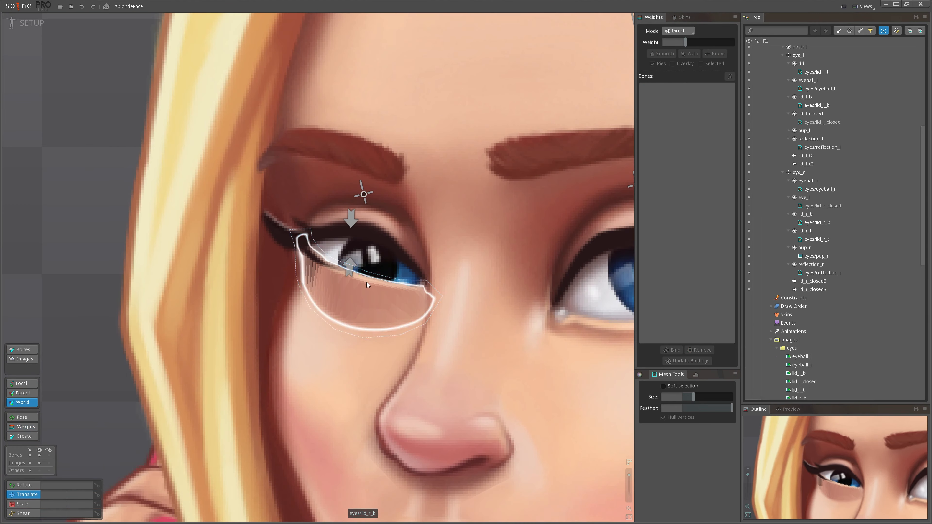
click(349, 265)
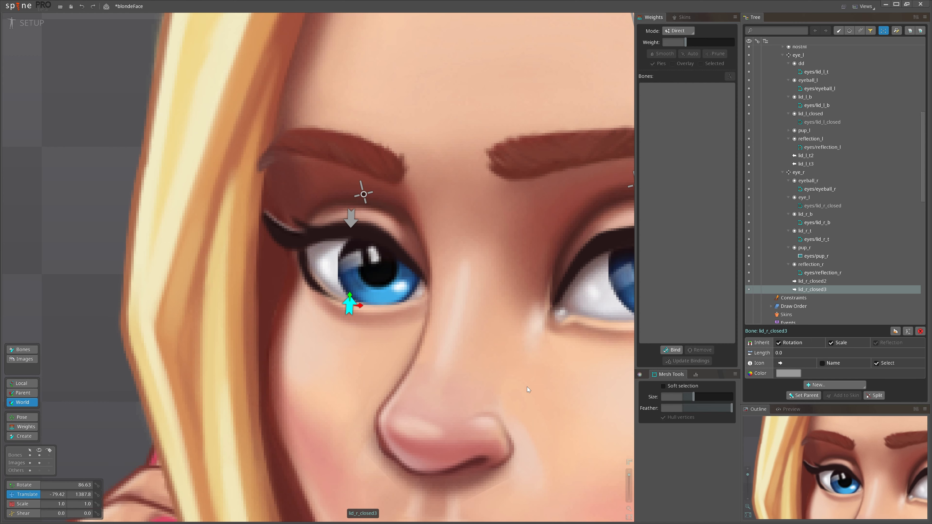
key(ctrl+c)
key(ctrl+v)
key(ctrl+s)
scroll(239, 247, down, 3)
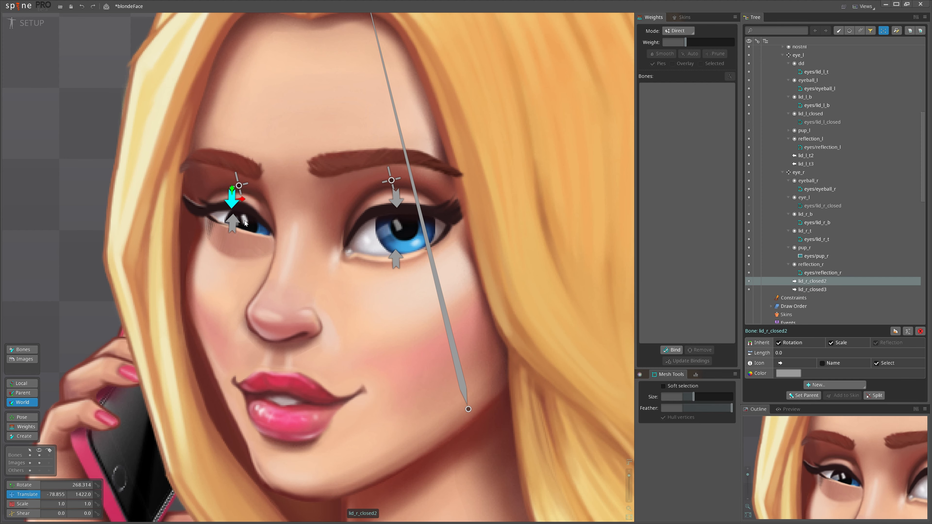
scroll(281, 298, down, 2)
- Create a chain of pupil bones under eye_r at the right pupil, ending in pup_r4 with the eyes/pup_r image, and scale pup_r in Y
click(242, 228)
key(n)
scroll(258, 248, up, 4)
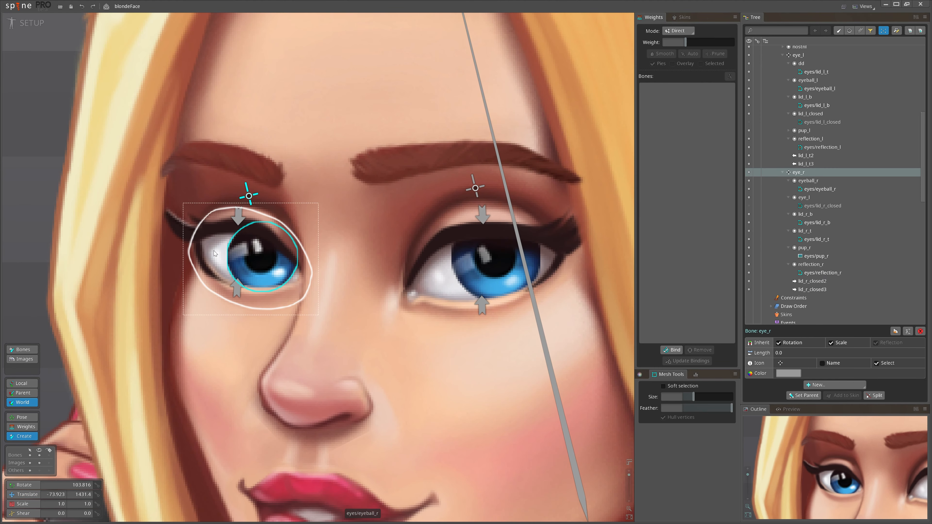
drag(246, 255, 310, 283)
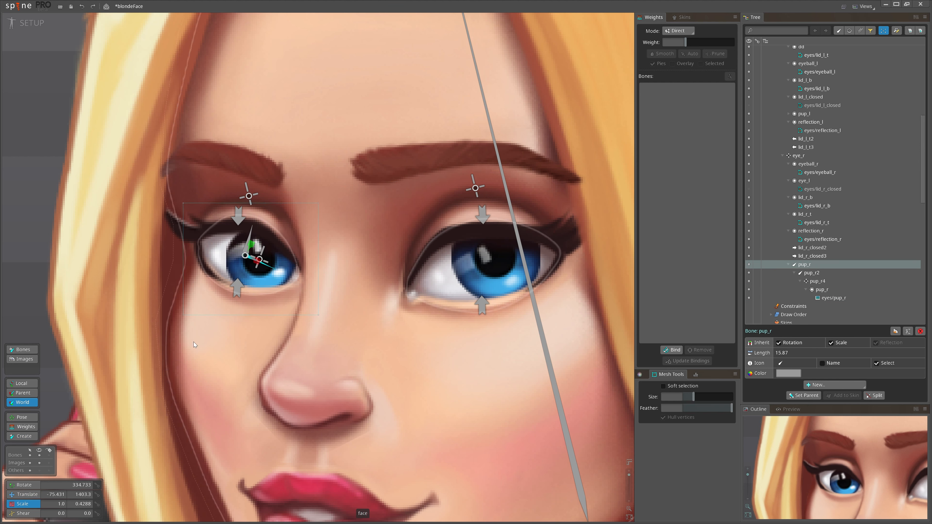
drag(252, 239, 252, 292)
click(261, 260)
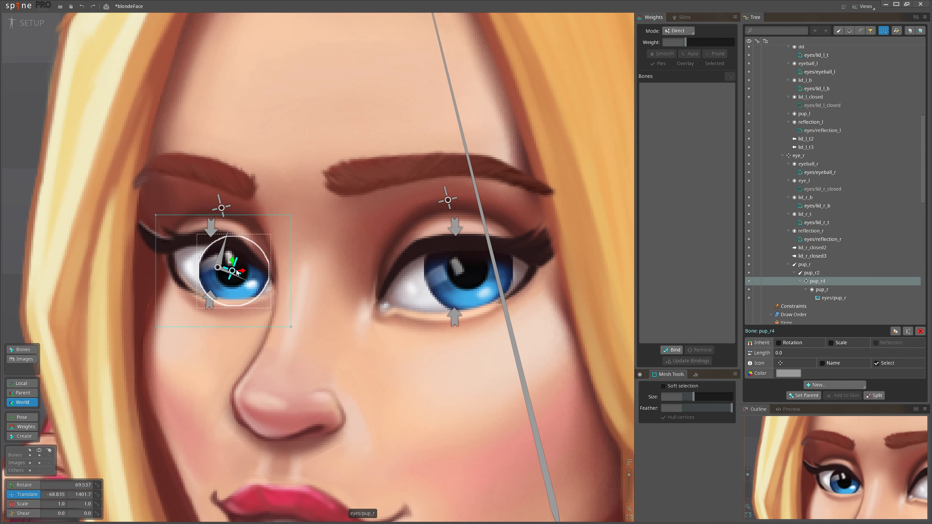
- Add an IK constraint named pup_r_IK to the pup_r2 bone, with a new target at the bone's tip
click(813, 385)
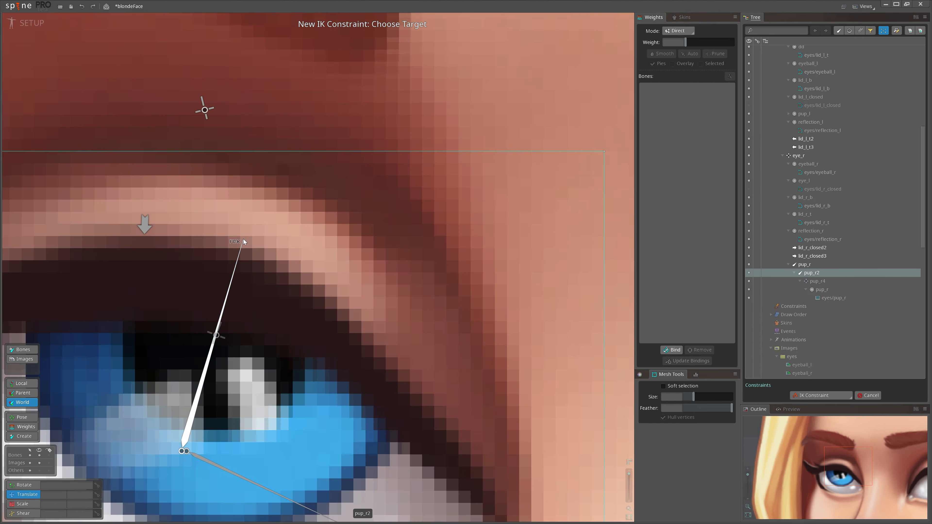
click(331, 339)
text(pup__r_IK)
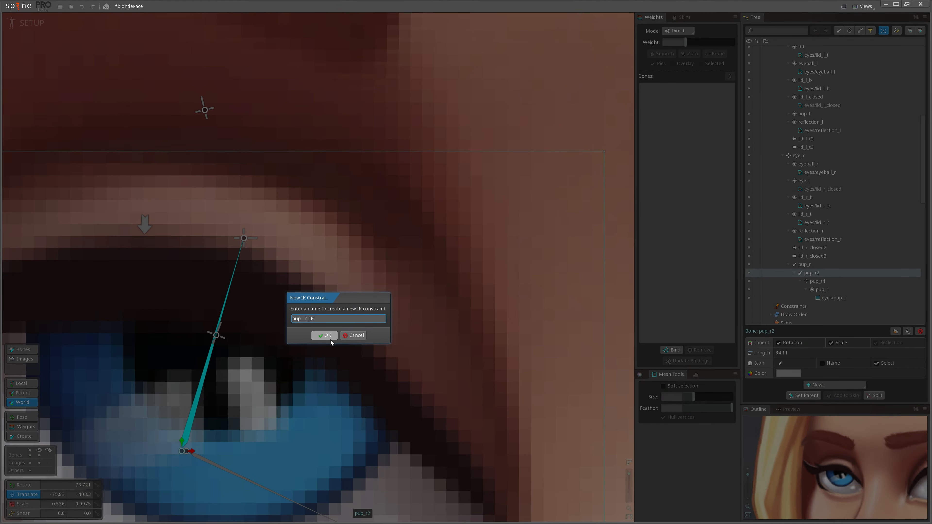
click(324, 335)
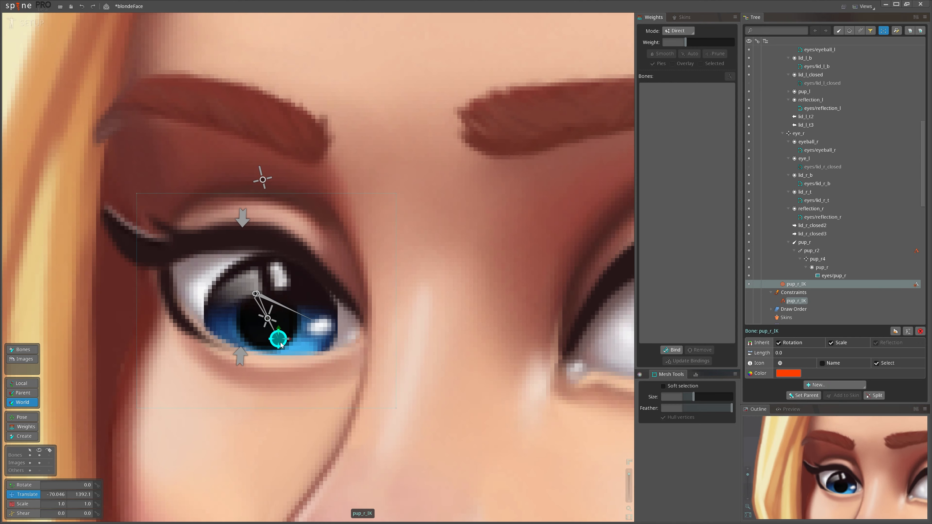
- Move the pup_r_IK target around the right eye and reposition pup_r4 along its local axes
drag(440, 356, 46, 173)
click(188, 261)
scroll(188, 260, down, 2)
click(22, 383)
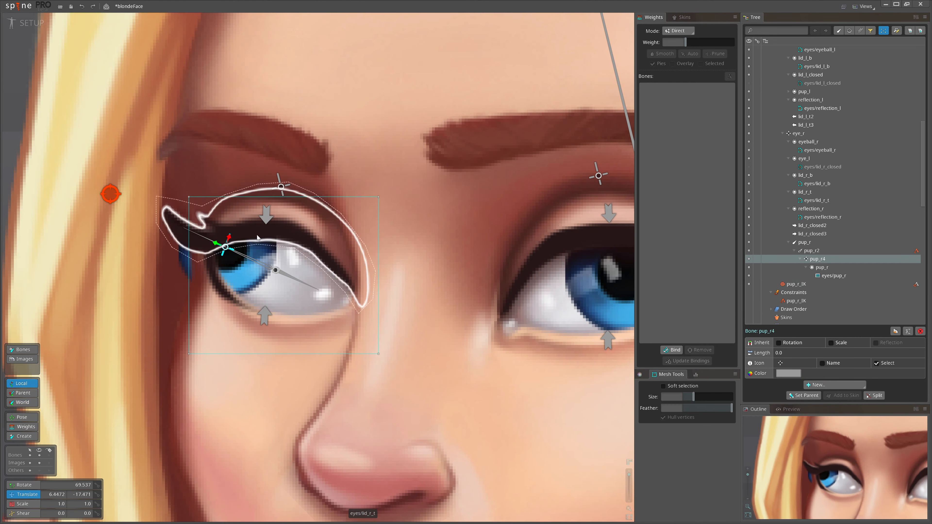
drag(213, 245, 236, 254)
drag(109, 195, 246, 342)
scroll(269, 290, up, 5)
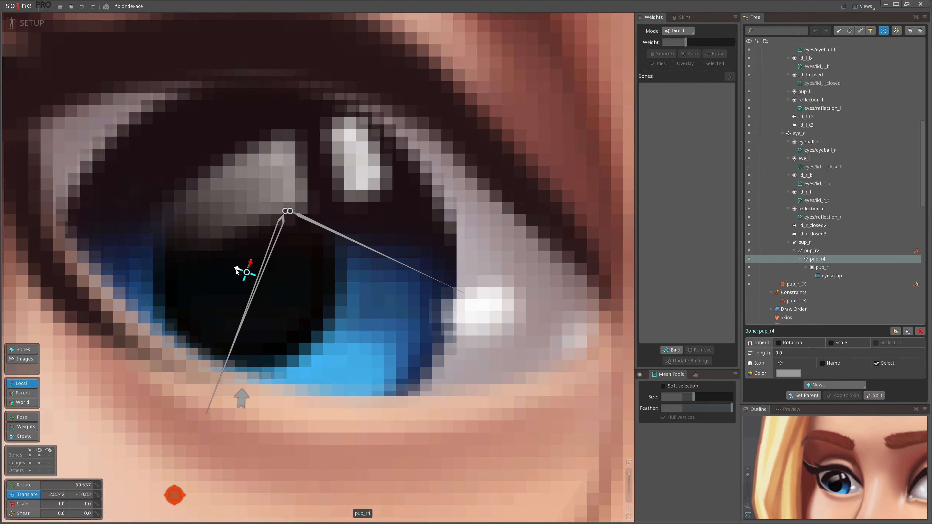
drag(240, 271, 259, 272)
scroll(286, 266, down, 5)
scroll(293, 292, up, 2)
- Move the pup_r_IK target around the eye to check the pupil's motion, and place it on the right pupil's centre
drag(260, 323, 367, 112)
scroll(381, 270, down, 2)
scroll(384, 268, down, 2)
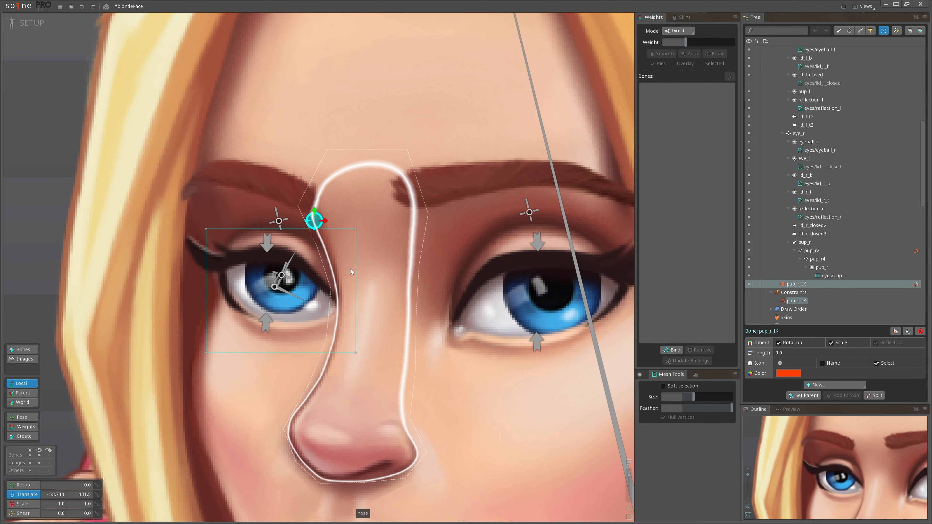
scroll(352, 293, up, 5)
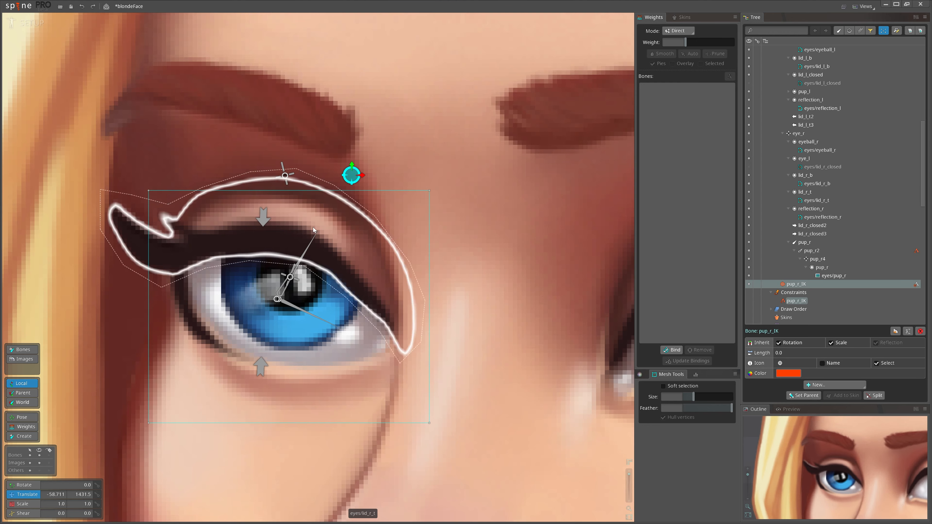
drag(364, 158, 330, 390)
click(305, 314)
click(299, 255)
click(299, 325)
scroll(285, 341, up, 6)
scroll(338, 300, down, 7)
scroll(357, 291, down, 2)
scroll(357, 291, down, 2)
drag(235, 303, 184, 303)
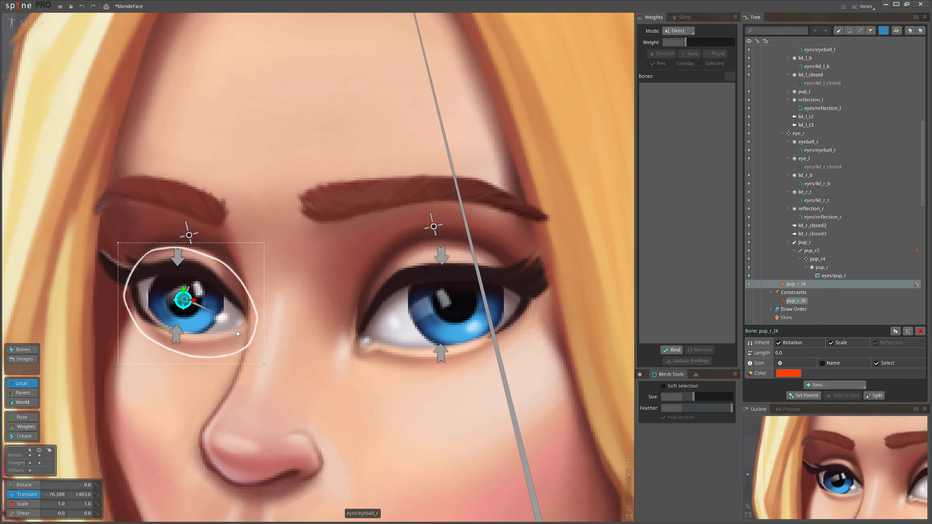
- Bind the eyes/reflection_r mesh to the pup_r4 and eye_r bones
click(221, 316)
click(671, 350)
scroll(131, 290, up, 6)
click(293, 132)
scroll(280, 274, down, 5)
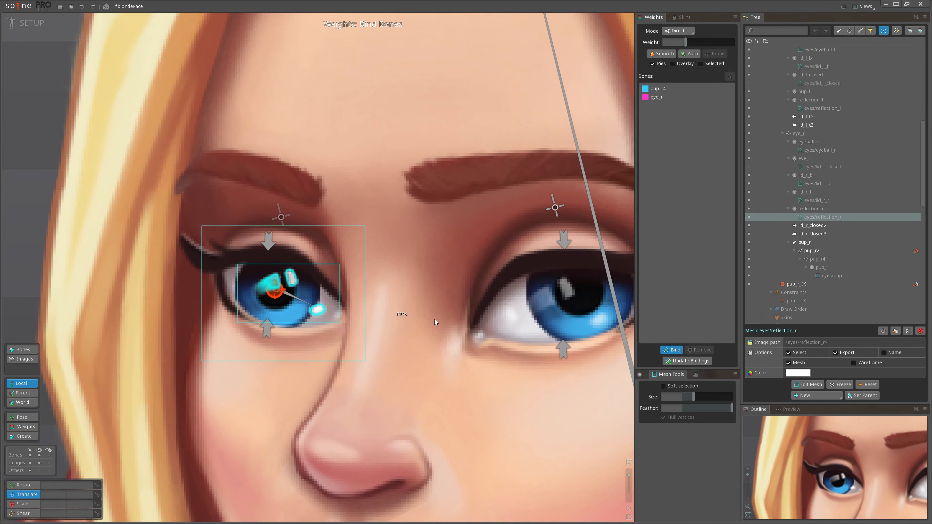
key(Escape)
scroll(311, 319, up, 2)
key(Escape)
- Store the pup_r_IK bone as selection 1, check eyes/reflection_r's weights with the target moved outward, and return the target to the pupil
click(337, 283)
click(827, 216)
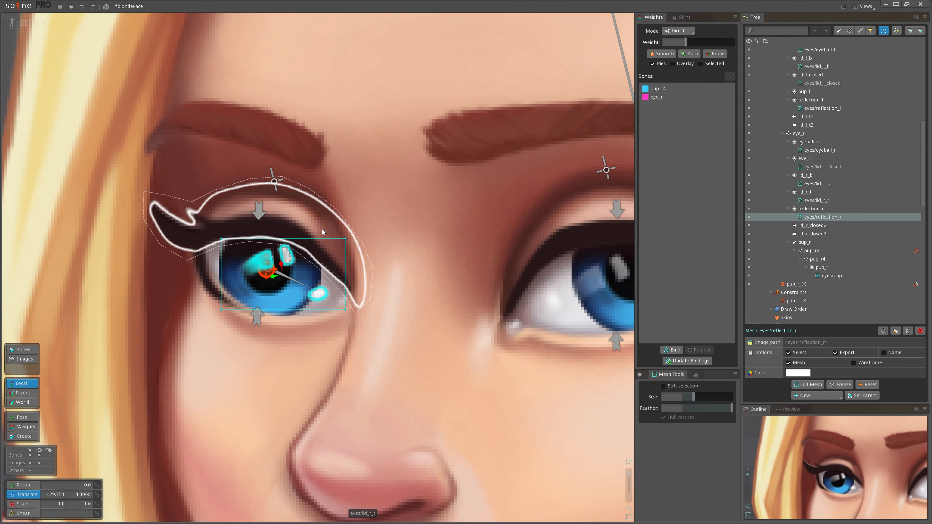
key(Escape)
click(268, 269)
key(ctrl+1)
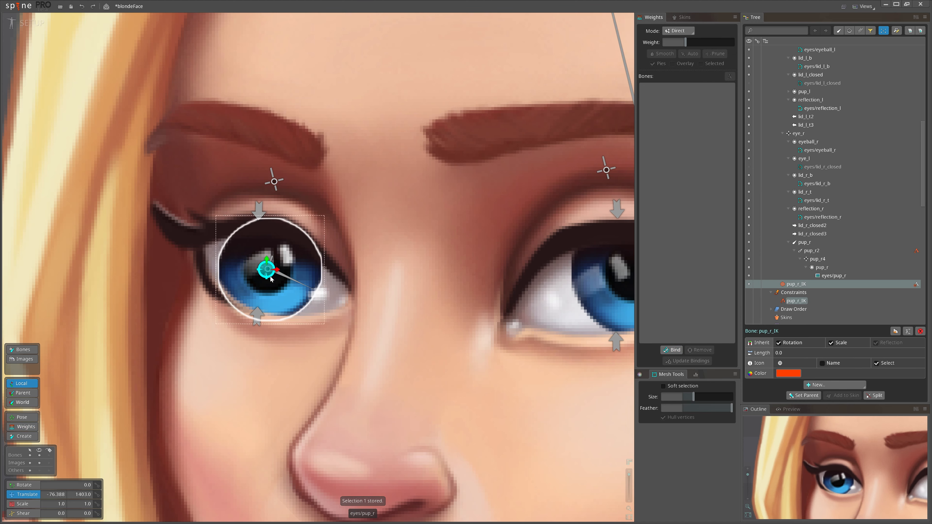
drag(268, 270, 196, 270)
click(253, 264)
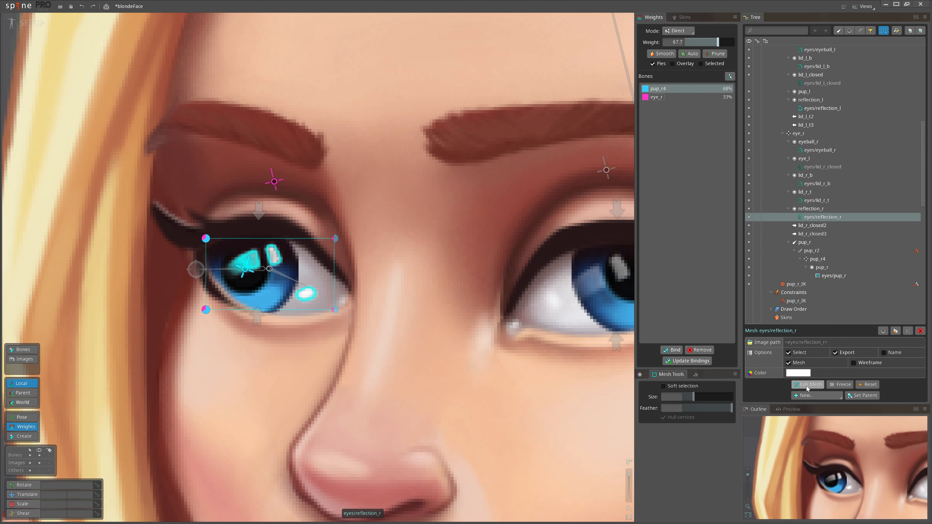
key(Escape)
drag(200, 270, 268, 266)
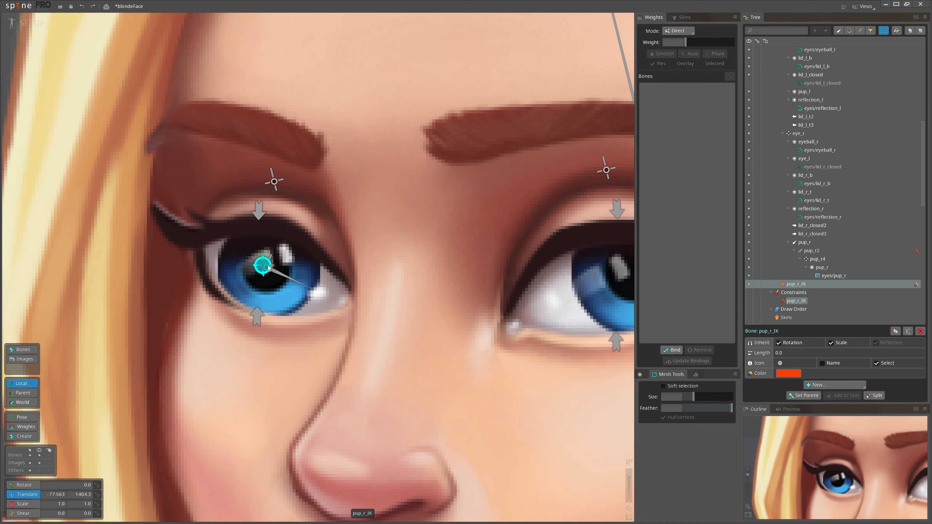
- Test the right pupil and reflection by moving the pup_r_IK target toward the nose bridge and back to the pupil
double_click(240, 264)
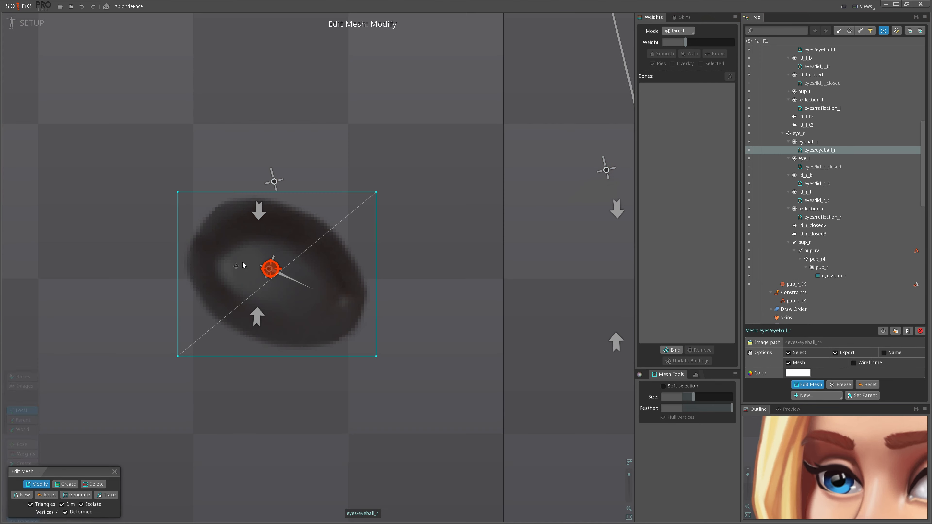
click(114, 472)
click(270, 269)
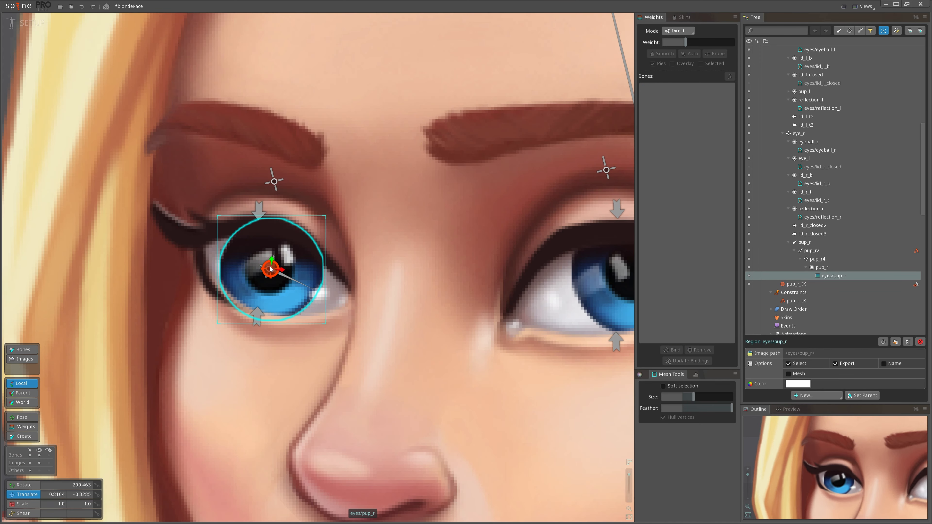
click(270, 269)
drag(271, 269, 354, 203)
click(326, 295)
key(g)
key(g)
click(231, 249)
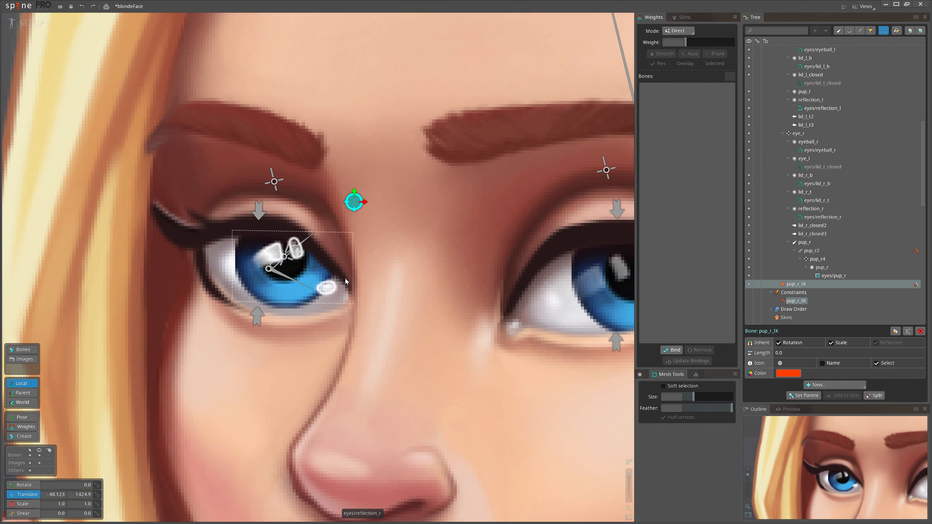
scroll(130, 296, down, 3)
drag(248, 251, 204, 288)
- Add a transform constraint named pup_r4 to the lid_r_closed2 bone with pup_r4 as its target
scroll(200, 257, up, 1)
click(197, 254)
click(834, 384)
click(832, 470)
scroll(202, 288, up, 3)
click(204, 281)
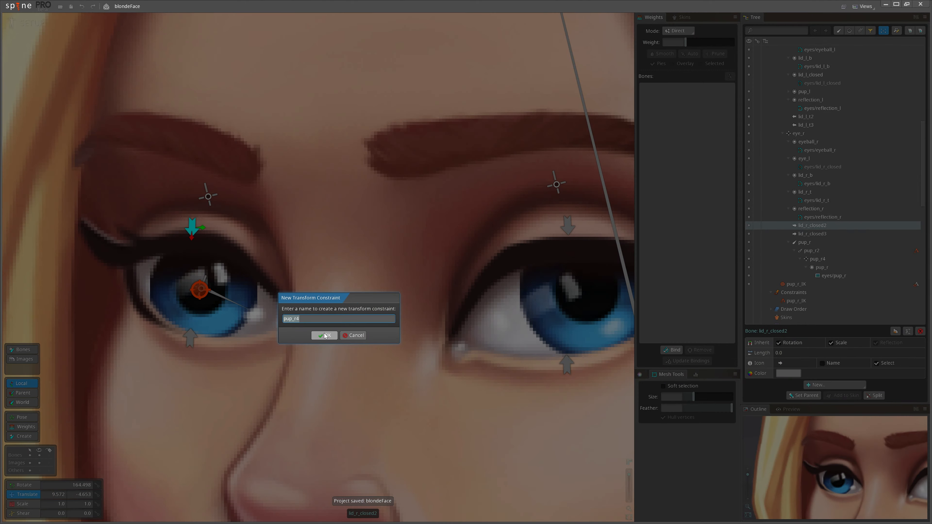
click(323, 335)
- Add a transform constraint named pup_r41 to the lid_r_closed3 bone with pup_r4 as its target
click(191, 336)
click(834, 385)
click(840, 421)
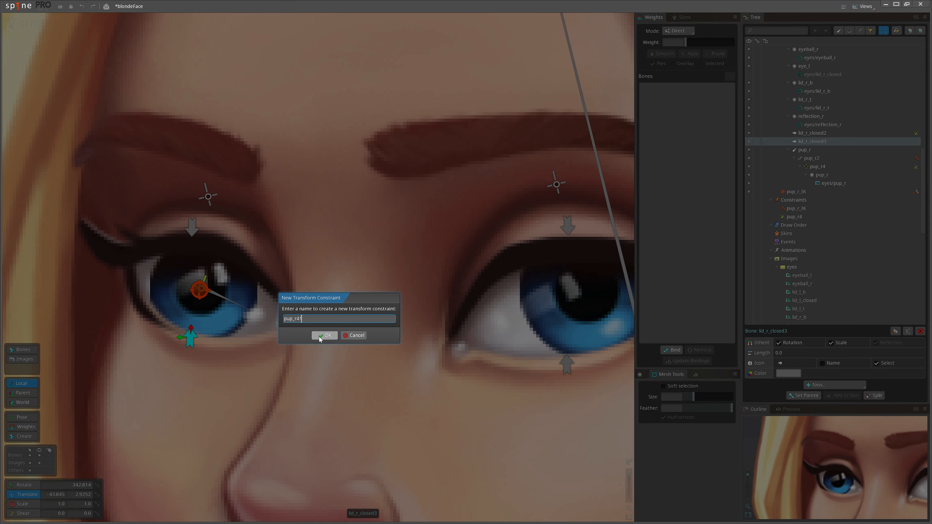
text(1)
click(320, 335)
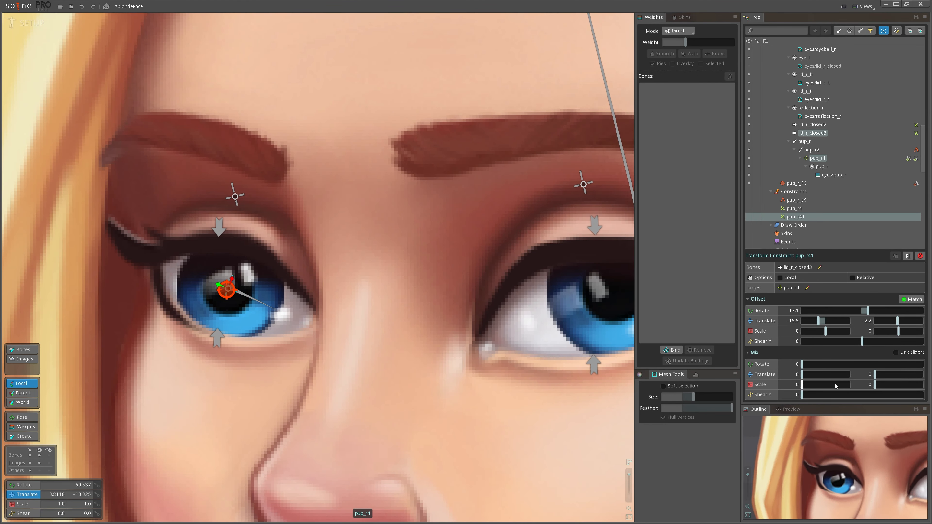
- Adjust the pup_r41 constraint's translate mix, test it by moving the pupil's IK target, and save the project
click(826, 374)
click(227, 290)
drag(227, 290, 340, 289)
key(ctrl+s)
- Bind the eye_r bone to the right upper lid mesh eyes/lid_r_t alongside lid_r_closed2
scroll(262, 220, up, 2)
click(268, 244)
click(671, 350)
click(297, 250)
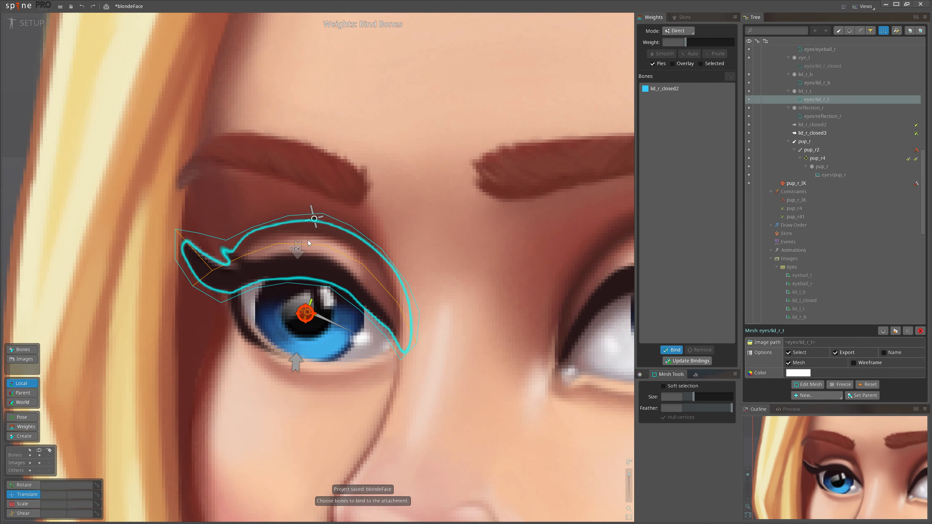
click(314, 219)
key(Escape)
- Move lid_r_closed2 to test the upper lid mesh's deformation, undo the move, and copy the bone's transform
drag(247, 274, 368, 326)
click(298, 250)
drag(329, 302, 289, 209)
key(Escape)
click(297, 251)
key(ctrl+z)
key(ctrl+c)
- Adjust lid_r_closed2's weights on the inner-corner vertices of eyes/lid_r_t and paste back the lid bone's copied transform
click(347, 251)
key(Escape)
drag(273, 247, 350, 266)
click(367, 272)
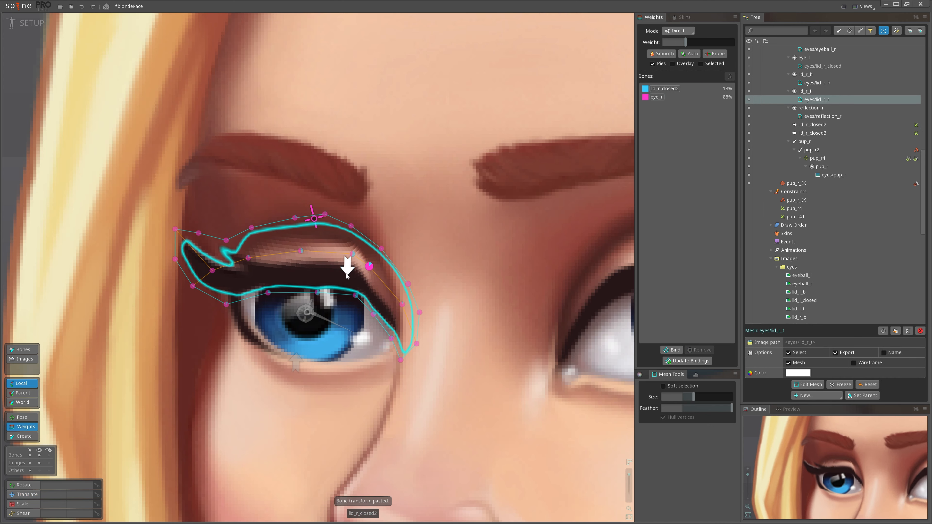
click(345, 273)
drag(400, 303, 401, 294)
key(Escape)
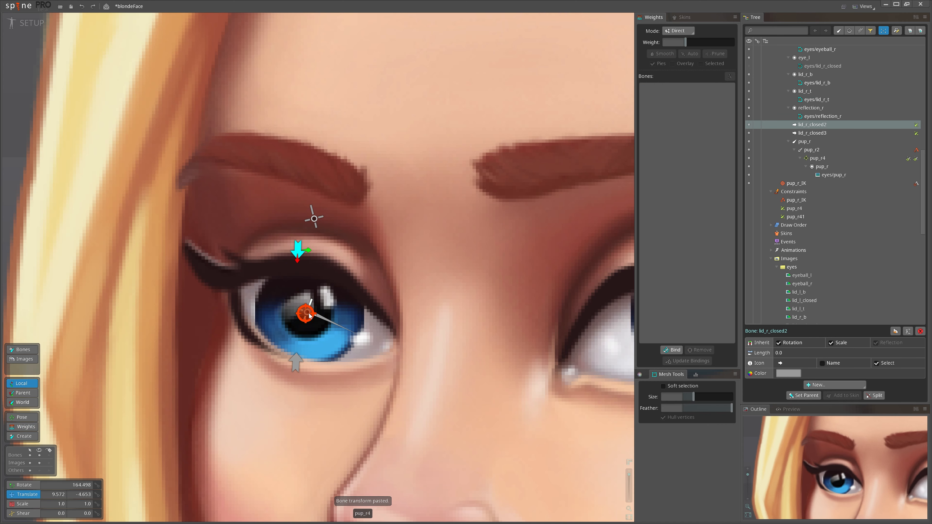
- With the pupil moved outward, adjust lid_r_closed2's weights on eyes/lid_r_t's outer lash vertices, return the IK target to the pupil, and save
drag(313, 306, 152, 263)
click(255, 257)
key(Escape)
click(372, 294)
key(Escape)
click(210, 274)
drag(144, 194, 234, 325)
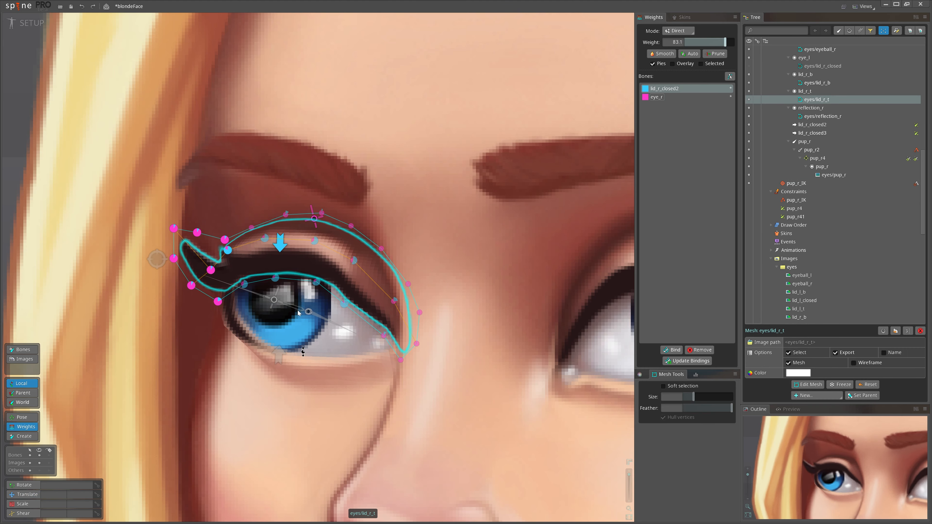
key(Escape)
drag(157, 259, 309, 311)
scroll(422, 337, down, 4)
key(ctrl+s)
- Bind the left upper lid mesh eyes/lid_l_t to eye_l and lid_l_t2, lower lid_l_t2, and select it for weighting
click(322, 244)
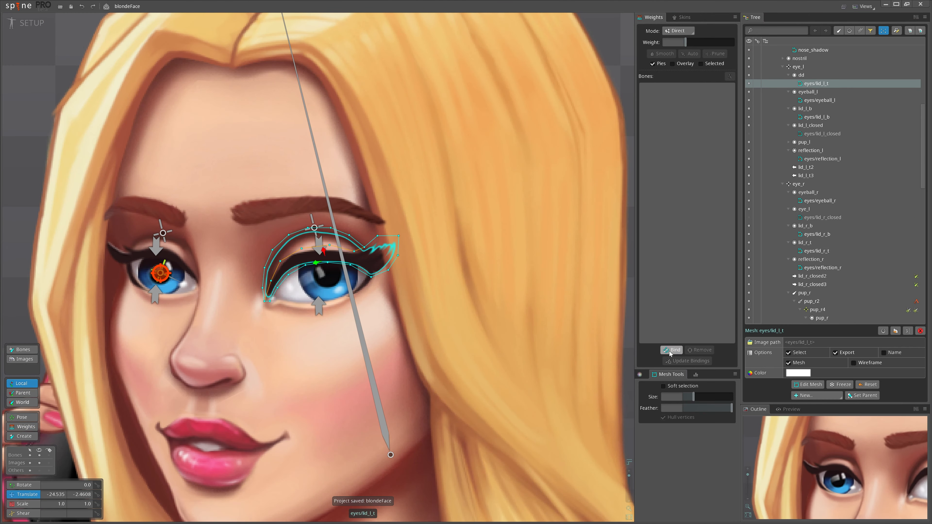
scroll(281, 261, up, 3)
click(276, 199)
drag(283, 232, 287, 272)
double_click(655, 88)
click(660, 98)
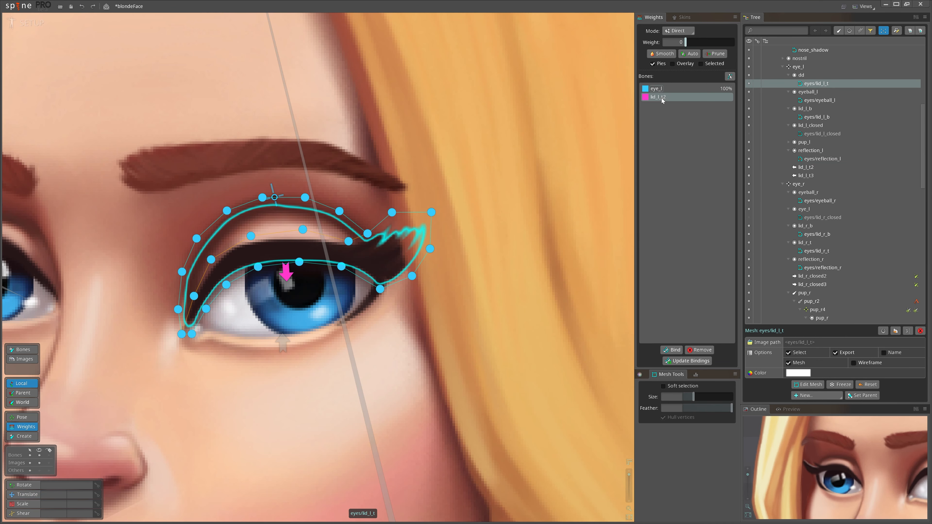
- Paint lid_l_t2's weights onto eyes/lid_l_t's lower-edge vertices in Add mode with brush size 35 and feather 100
click(677, 31)
click(677, 49)
drag(709, 66, 734, 65)
drag(703, 54, 696, 54)
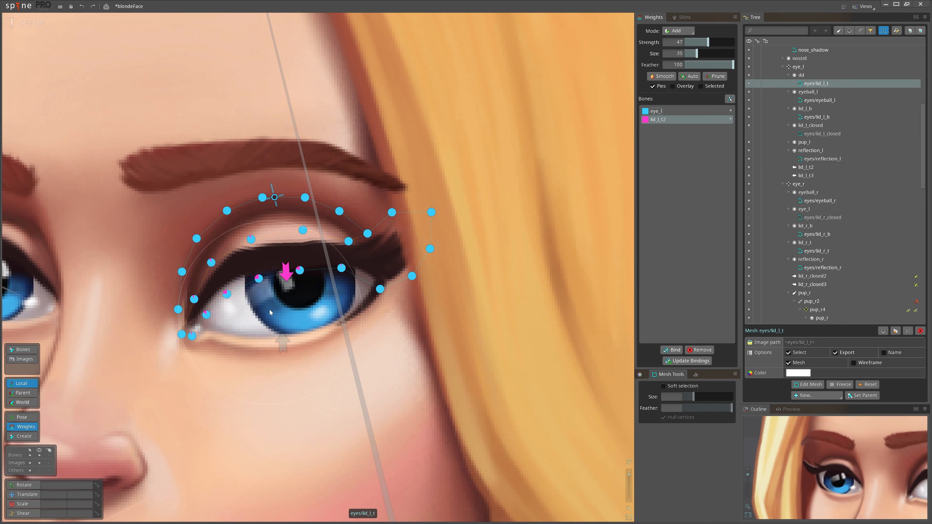
drag(269, 309, 299, 271)
- Switch to Direct weighting and adjust lid_l_t2's weights on individual vertices of eyes/lid_l_t
click(677, 31)
click(678, 40)
click(350, 258)
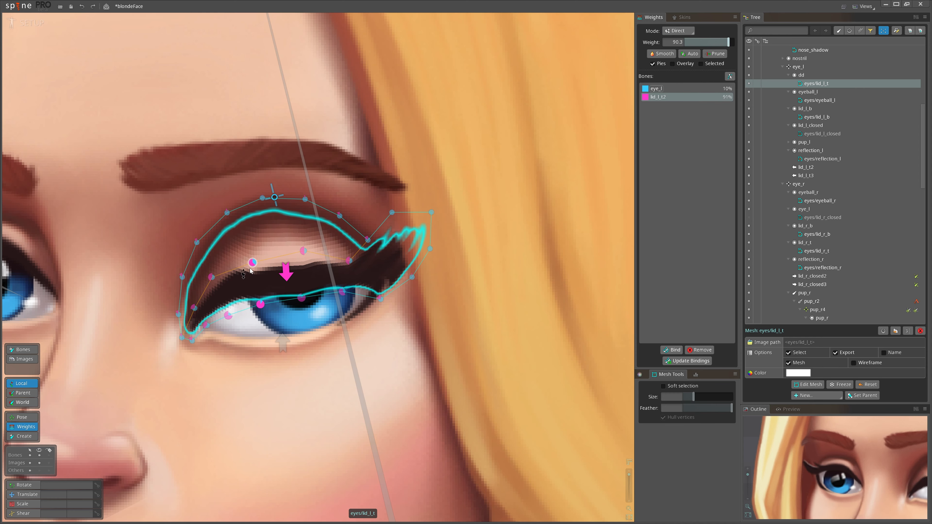
drag(207, 325, 207, 316)
key(Escape)
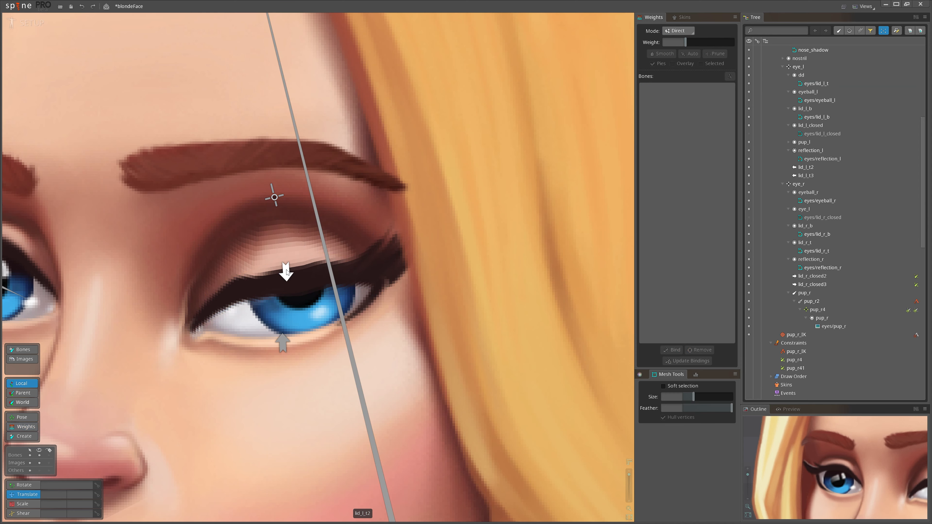
- Return lid_l_t2 to its open position, undo the test movements of the left lid bones, and save the project
drag(285, 272, 311, 226)
key(ctrl+z)
scroll(308, 266, down, 2)
drag(287, 328, 287, 319)
key(ctrl+z)
key(ctrl+s)
- Draw child bones eye_l2 and eye_l3 under eye_l from the left pupil's centre and scale eye_l2 to 0.5889 in Y
click(282, 213)
key(n)
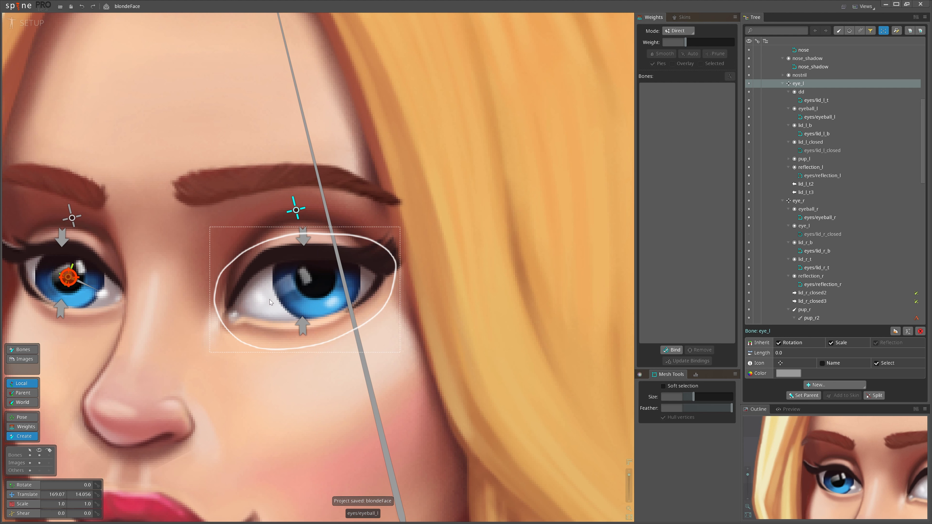
drag(304, 288, 225, 315)
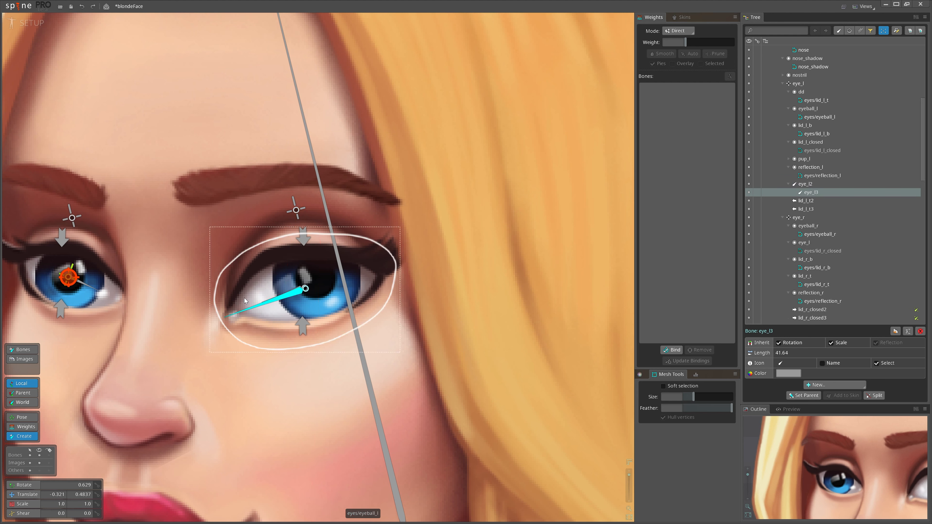
click(282, 297)
key(space)
click(294, 292)
key(x)
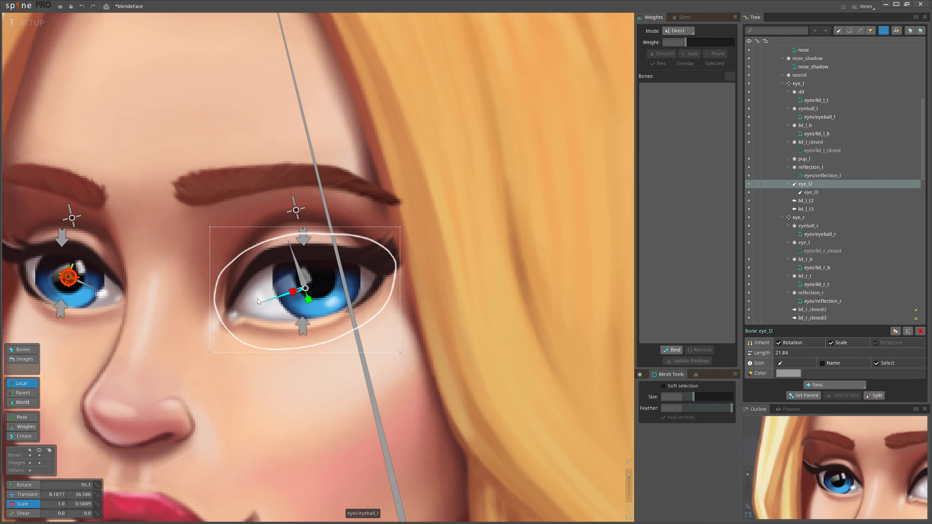
- Create the zero-length bone eye_l4 as a child of eye_l3, slightly above the bone chain's origin
click(301, 276)
key(n)
scroll(303, 275, up, 3)
click(295, 264)
scroll(322, 287, down, 2)
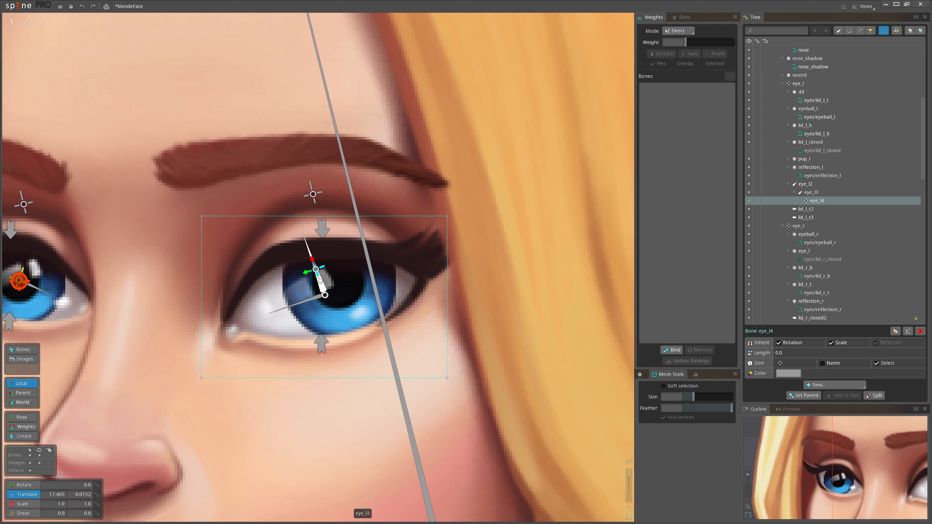
- Parent the left pupil slot pup_l to the eye_l4 bone
click(805, 184)
click(816, 201)
key(space)
drag(323, 288, 302, 255)
click(341, 299)
key(p)
click(316, 270)
key(space)
- Rotate eye_l3 across the left eye and back up to test how the pupil follows
key(b)
key(c)
key(v)
drag(305, 300, 453, 275)
key(c)
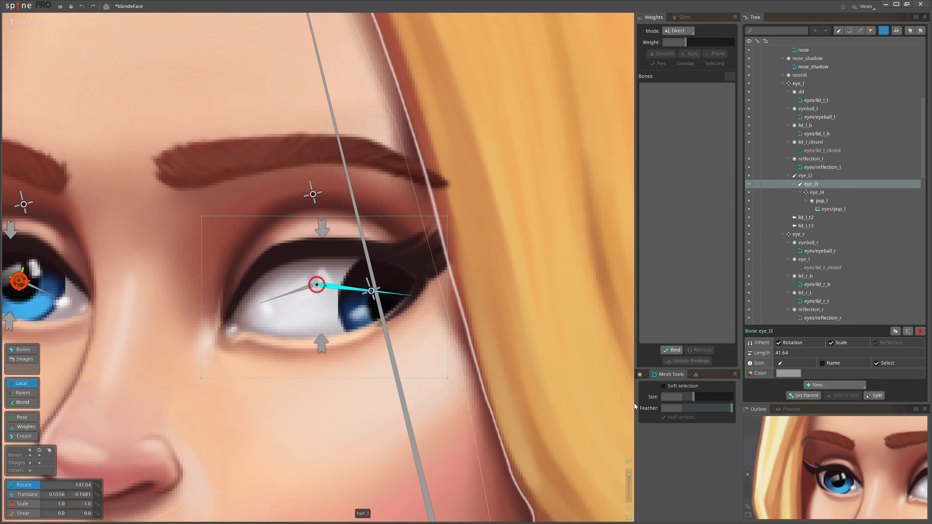
drag(378, 288, 309, 250)
scroll(338, 249, down, 2)
- Add an IK constraint to eye_l3 with a new target bone eye_l_IK placed above the left eye
key(v)
key(space)
click(317, 263)
click(834, 385)
click(827, 460)
scroll(330, 245, up, 4)
click(264, 200)
click(323, 336)
scroll(442, 282, down, 2)
- Test the eye_l_IK target, undo the test move, save the project, and place the target at the pupil's upper inner edge
drag(243, 217, 42, 394)
scroll(341, 204, down, 2)
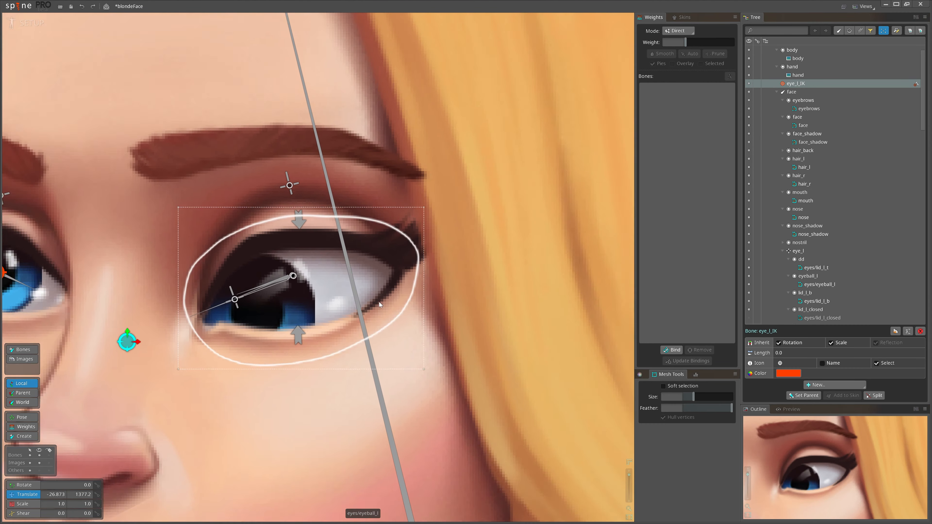
key(ctrl+z)
scroll(288, 294, up, 2)
key(ctrl+s)
drag(265, 179, 270, 239)
key(space)
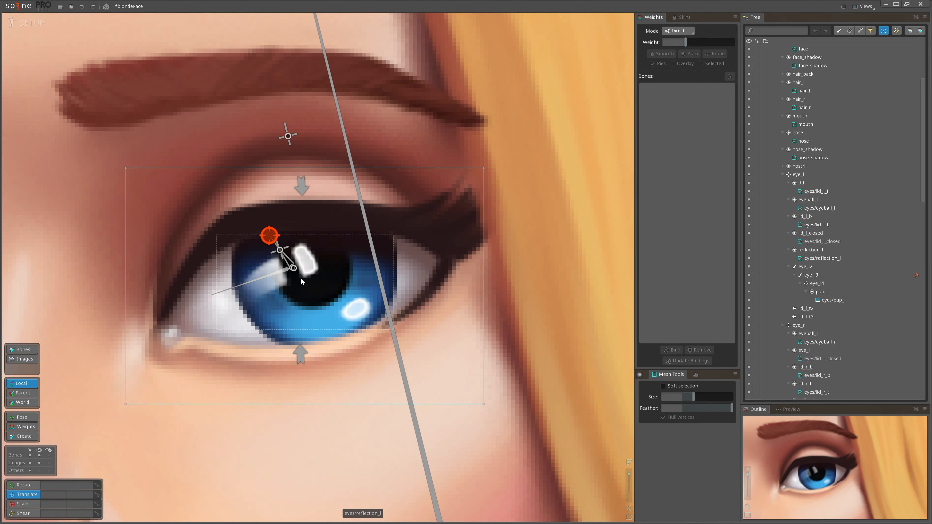
- Bind the eyes/reflection_l mesh to the eye_l4 and eye_l bones
click(306, 271)
click(672, 350)
click(279, 250)
click(287, 138)
key(space)
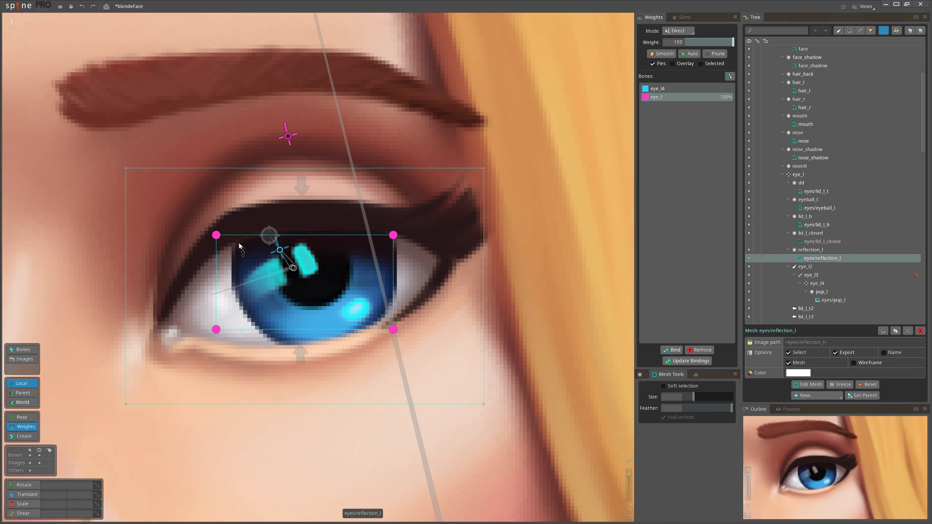
key(space)
- Move eye_l_IK toward the inner eye corner, adjust the eyes/reflection_l weights on all vertices, and return the target to the pupil
key(ctrl+1)
mouse_move(269, 235)
mouse_down()
mouse_move(418, 227)
mouse_move(163, 353)
mouse_up()
click(292, 275)
key(ctrl+2)
key(g)
drag(143, 199, 449, 418)
key(g)
drag(162, 353, 267, 239)
- Add a transform constraint to the upper lid bone lid_l_t2 with eye_l4 as its target
click(301, 187)
click(834, 385)
click(831, 458)
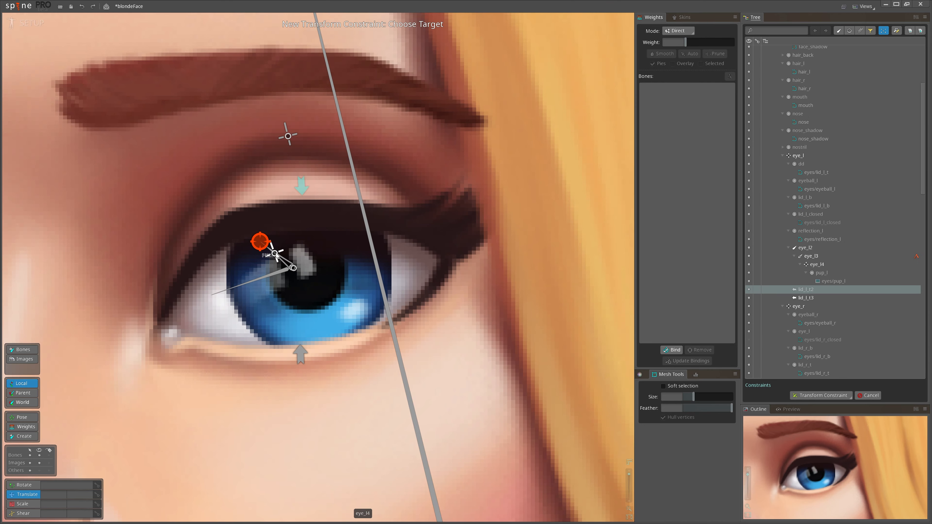
click(275, 254)
key(Return)
- Add a transform constraint named eye_l4d to the lower lid bone lid_l_t3 targeting eye_l4, and adjust its translate mix
click(301, 354)
click(834, 385)
click(830, 458)
click(274, 253)
click(324, 334)
click(338, 333)
text(d)
click(325, 334)
click(903, 375)
- Match the offset of transform constraint eye_l4 to the current pose and move eye_l_IK below the eye to test the lids
click(794, 208)
click(918, 301)
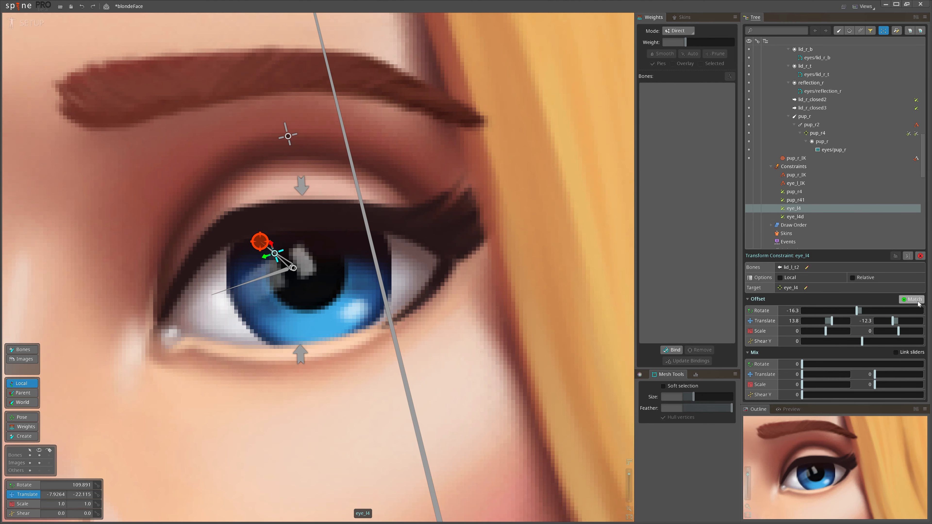
scroll(315, 217, down, 2)
key(space)
drag(275, 234, 340, 338)
- Reduce the translate mix in lid_l_t3's transform constraint and move eye_l_IK above the eye to test an upward gaze
click(320, 347)
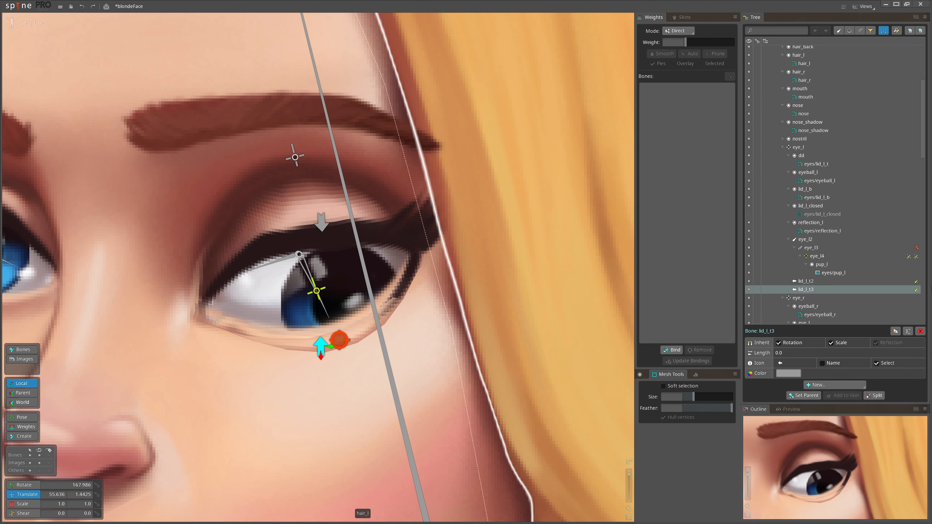
click(915, 287)
drag(827, 374, 817, 375)
drag(340, 340, 380, 146)
- Adjust lid_l_t2's direct weights on the crease and lower-edge vertices of eyes/lid_l_t while the eye looks up
click(345, 191)
scroll(346, 187, up, 3)
key(g)
drag(339, 173, 351, 156)
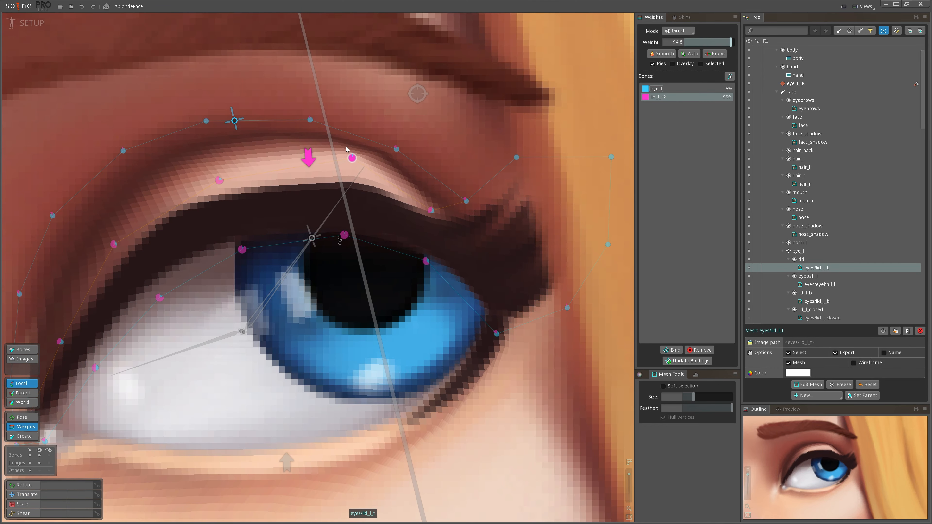
drag(215, 186, 220, 171)
drag(344, 234, 345, 217)
drag(242, 250, 243, 235)
scroll(373, 275, down, 3)
- Lower the gaze, refine lid_l_t2's weights on the eyes/lid_l_t vertices, and return eye_l_IK to the pupil
key(space)
drag(395, 188, 288, 410)
click(338, 280)
key(g)
drag(338, 306, 340, 324)
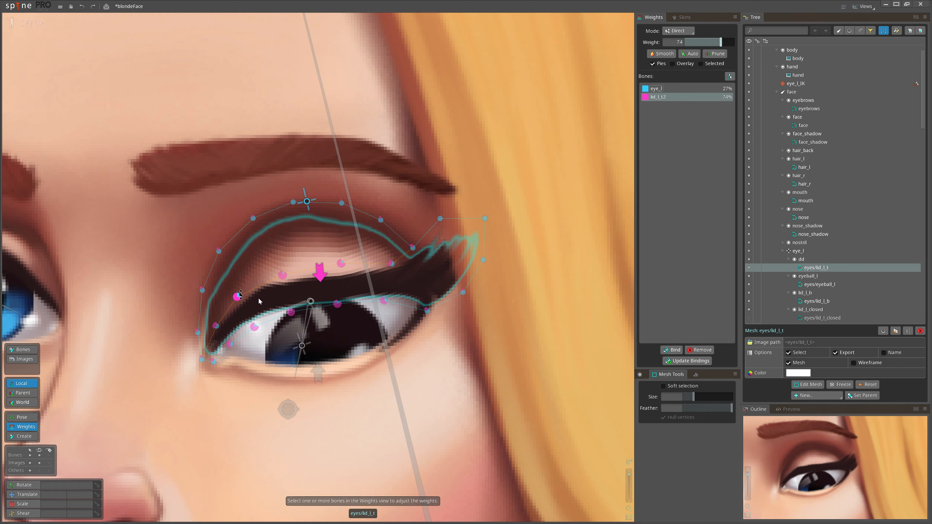
key(space)
drag(288, 409, 311, 303)
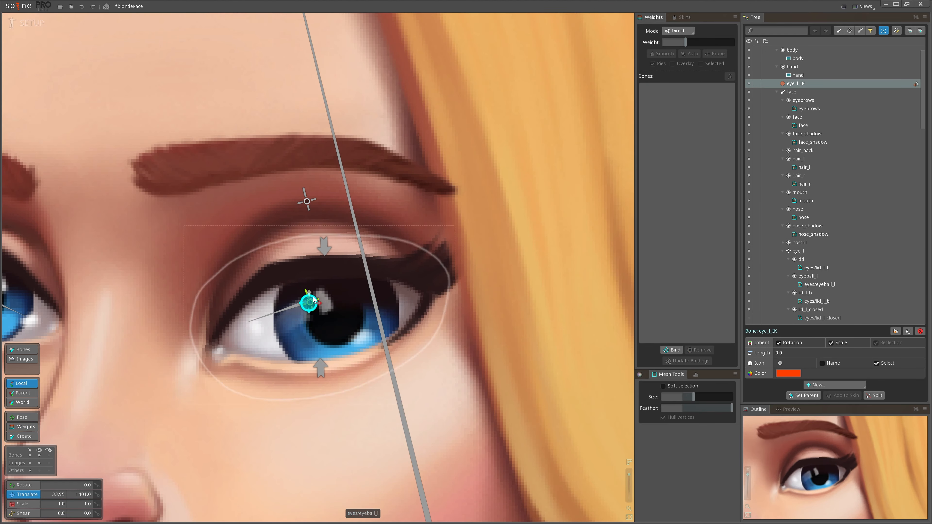
- Select both eye IK targets and move them together across the face to check the gaze and lid motion
scroll(350, 266, down, 3)
ctrl+click(185, 280)
scroll(253, 286, down, 3)
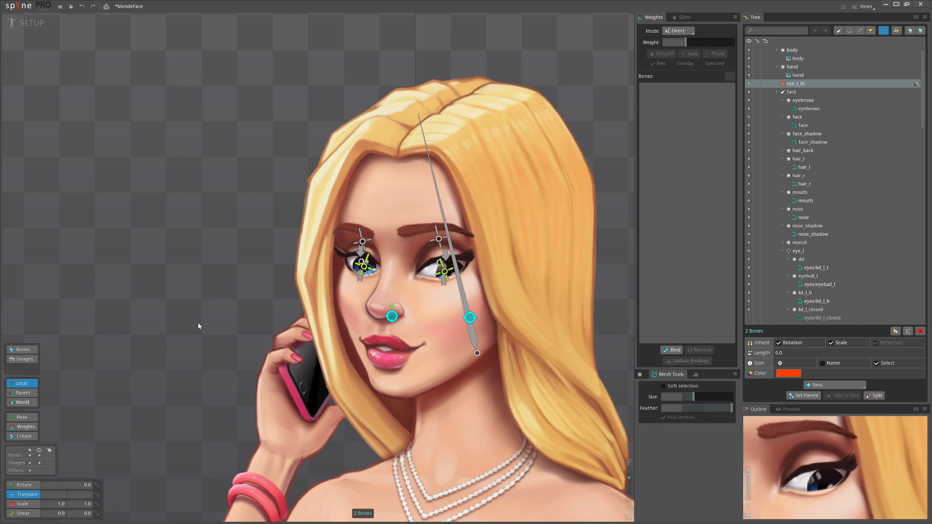
scroll(266, 261, up, 2)
scroll(788, 470, down, 3)
drag(220, 248, 500, 271)
scroll(293, 274, up, 4)
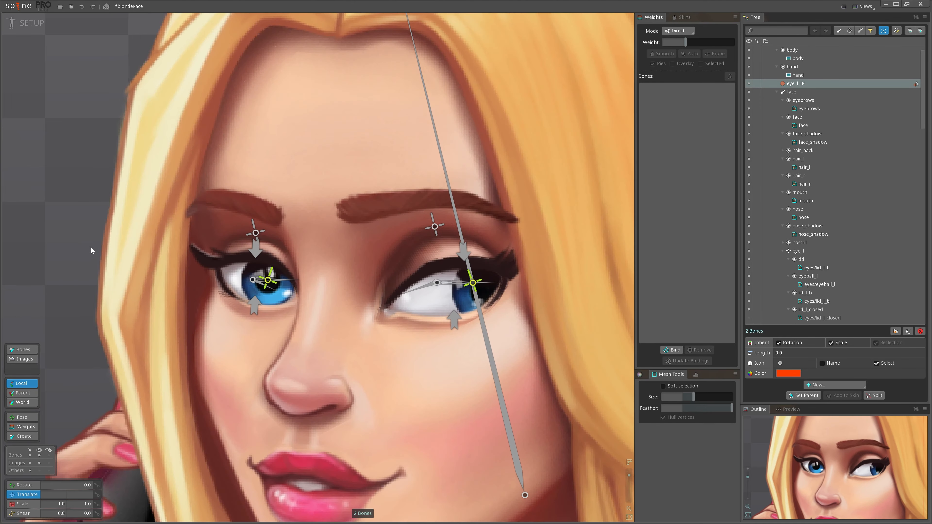
scroll(250, 259, down, 4)
scroll(548, 199, down, 1)
drag(579, 309, 142, 245)
- Swing the gaze across the face and move pup_r_IK to the left eye's inner corner to check the right eye's inward look
scroll(257, 275, up, 4)
drag(204, 298, 460, 307)
click(276, 264)
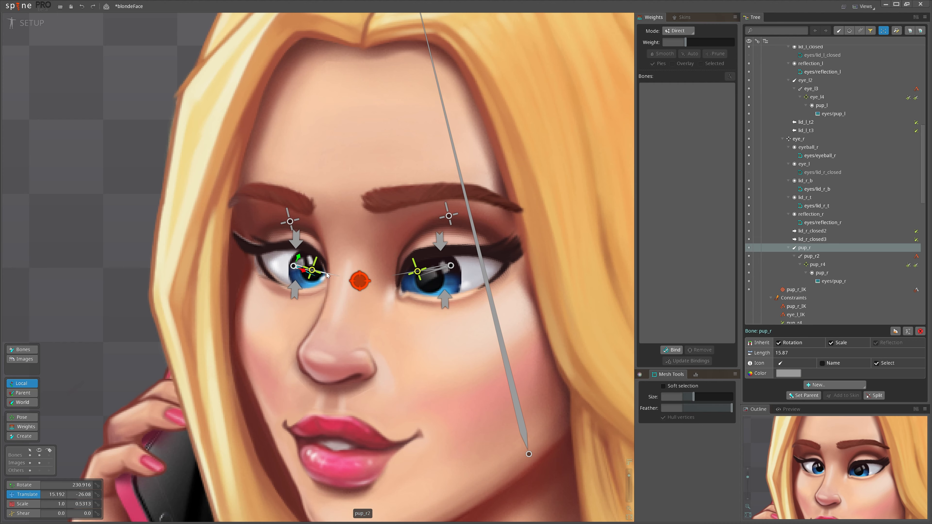
drag(327, 274, 230, 255)
drag(52, 270, 244, 322)
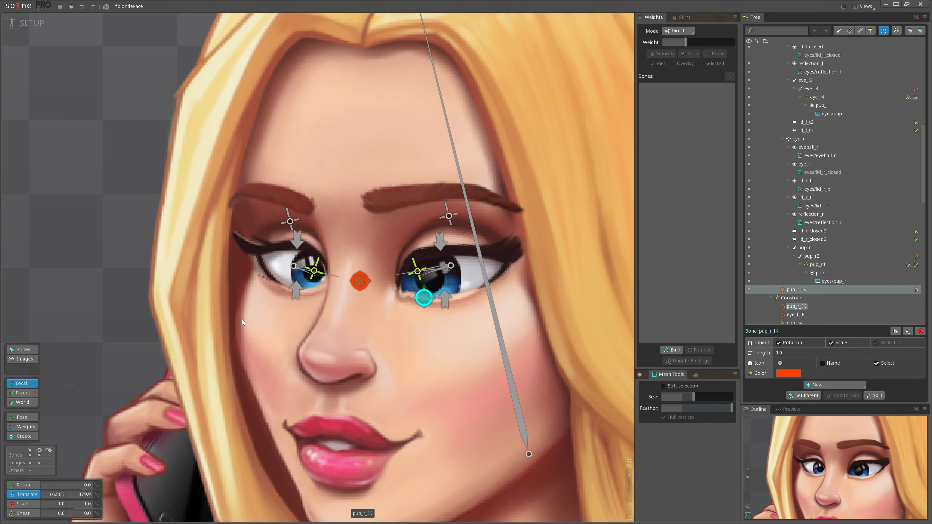
scroll(289, 283, up, 4)
click(278, 301)
key(g)
key(space)
- Reduce the translate mix in the transform constraints of the right lid bones lid_r_closed3 and lid_r_closed2
click(304, 296)
click(916, 240)
drag(830, 374, 816, 375)
click(305, 199)
click(916, 116)
drag(903, 374, 892, 374)
key(space)
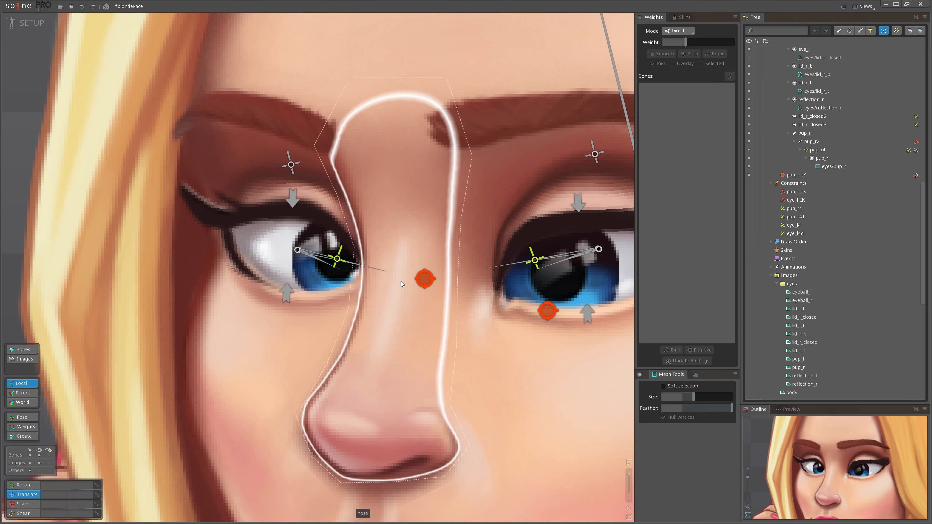
- Move the two IK targets through test positions and settle each one over its own pupil
scroll(333, 236, down, 4)
click(431, 270)
drag(142, 277, 16, 188)
drag(93, 150, 27, 139)
drag(26, 140, 79, 196)
click(308, 245)
drag(308, 245, 387, 221)
click(250, 233)
drag(66, 240, 58, 221)
scroll(220, 267, down, 3)
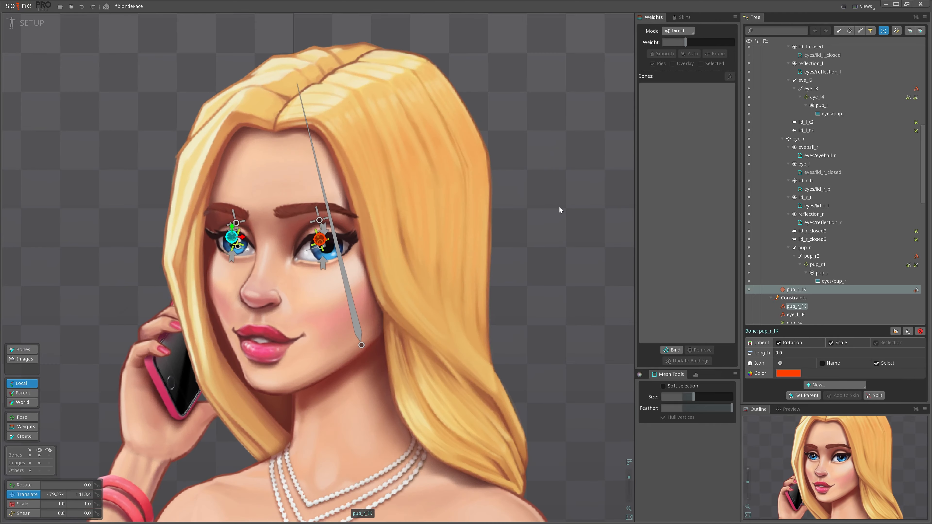
- Nudge eye_l_IK slightly downward, clear the selection, and save the project
click(319, 239)
drag(559, 208, 560, 222)
key(space)
key(ctrl+s)
scroll(560, 222, down, 6)
drag(463, 224, 510, 157)
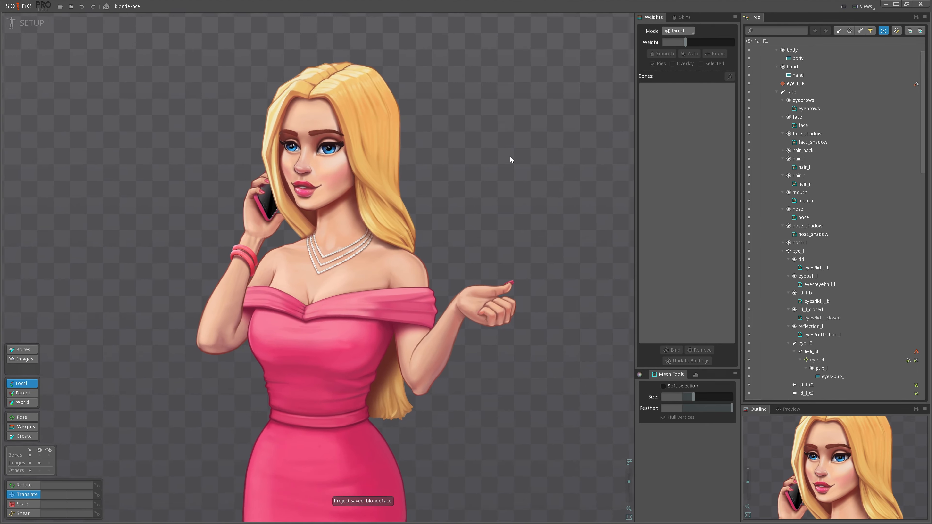
- Select pup_r_IK and eye_l_IK together and move them around the face to below the eyes to check the gaze
scroll(312, 212, up, 3)
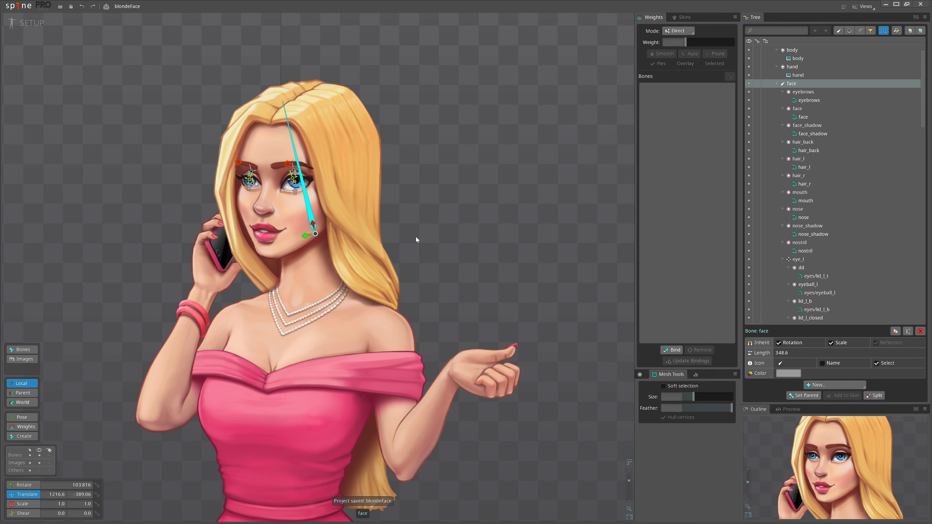
scroll(448, 247, up, 2)
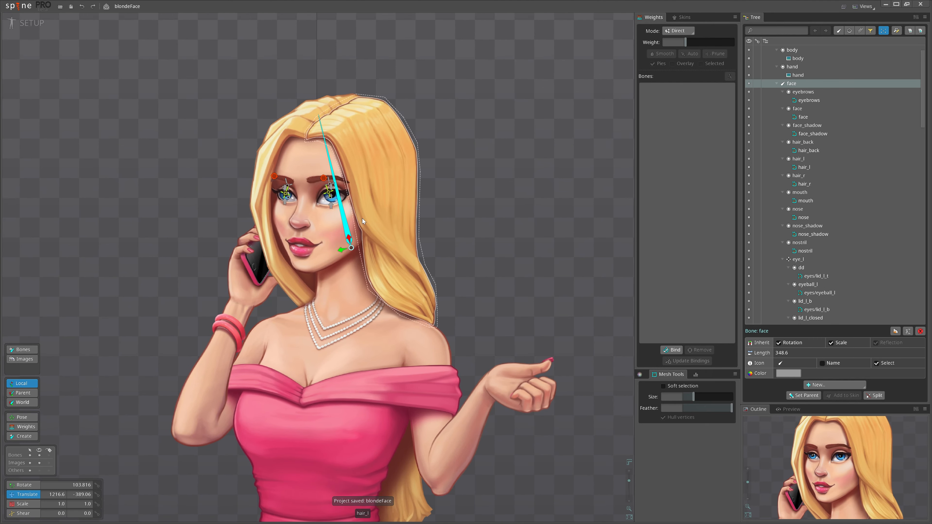
scroll(352, 209, up, 4)
scroll(324, 182, up, 2)
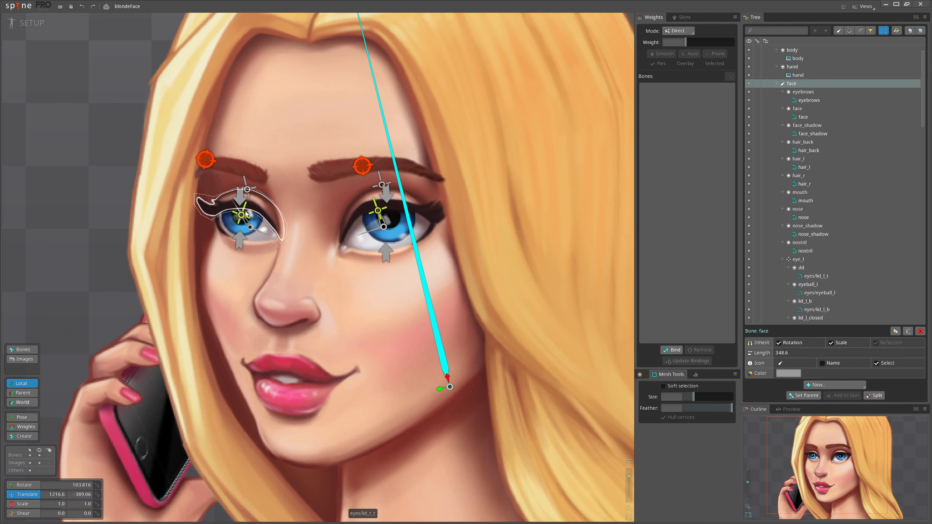
click(206, 160)
ctrl+click(363, 167)
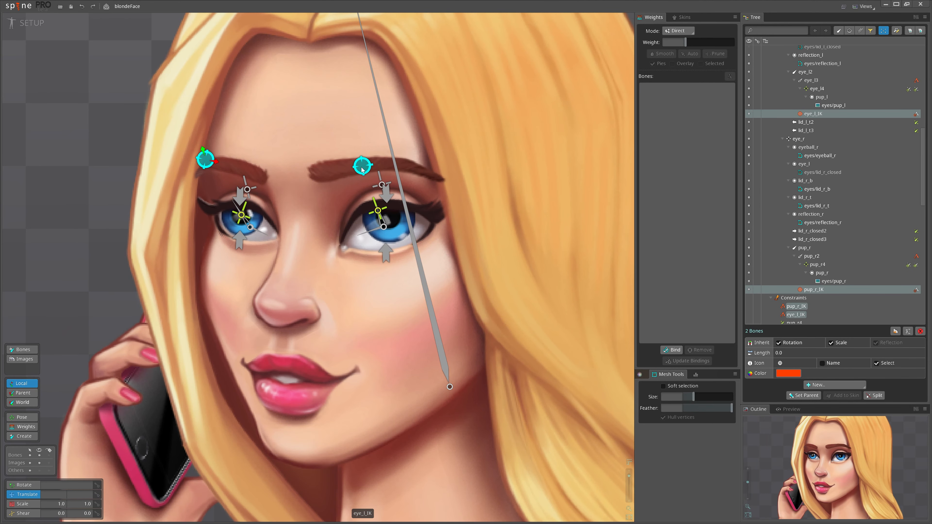
drag(363, 169, 508, 296)
drag(299, 135, 274, 247)
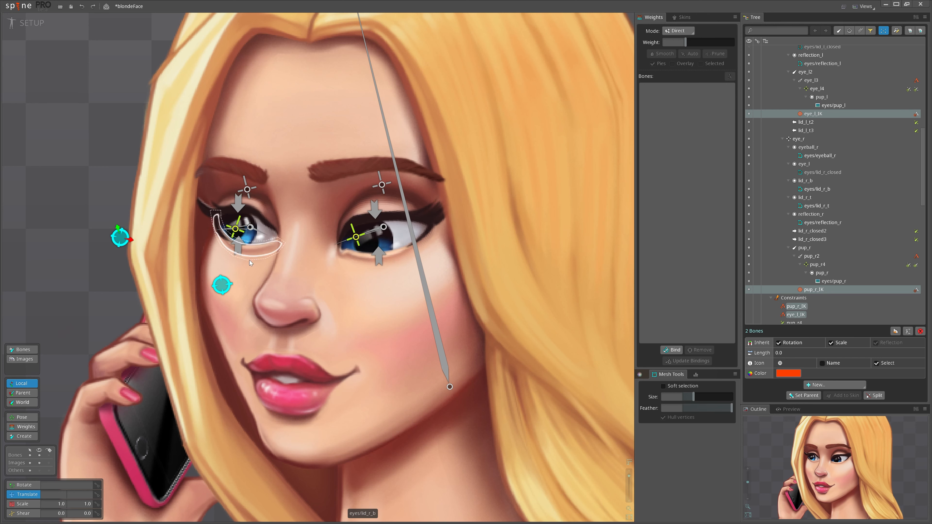
drag(219, 288, 350, 334)
- Examine the pup_r and eye_l2 bones and both eyes' lids while the gaze points down
click(262, 236)
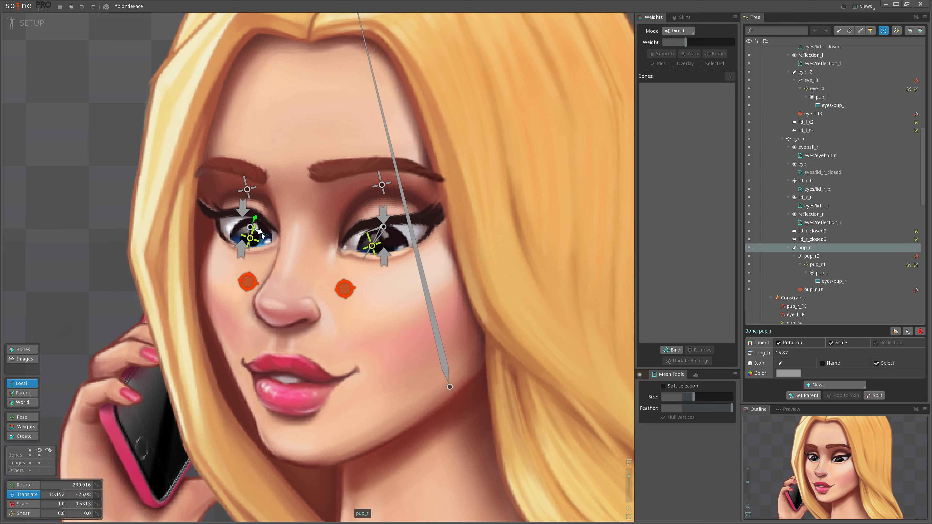
scroll(262, 236, up, 4)
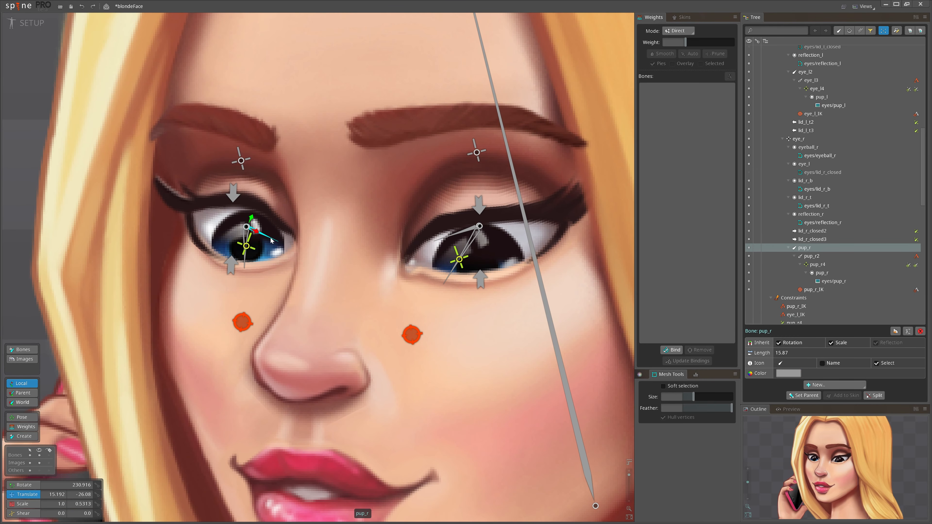
drag(267, 307, 272, 239)
drag(252, 266, 255, 299)
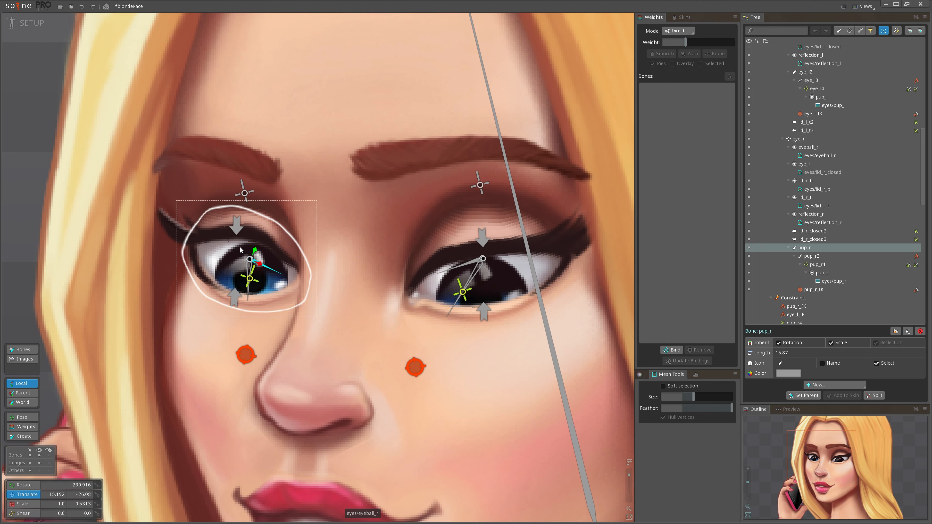
scroll(205, 251, up, 2)
scroll(259, 228, down, 2)
drag(451, 269, 390, 256)
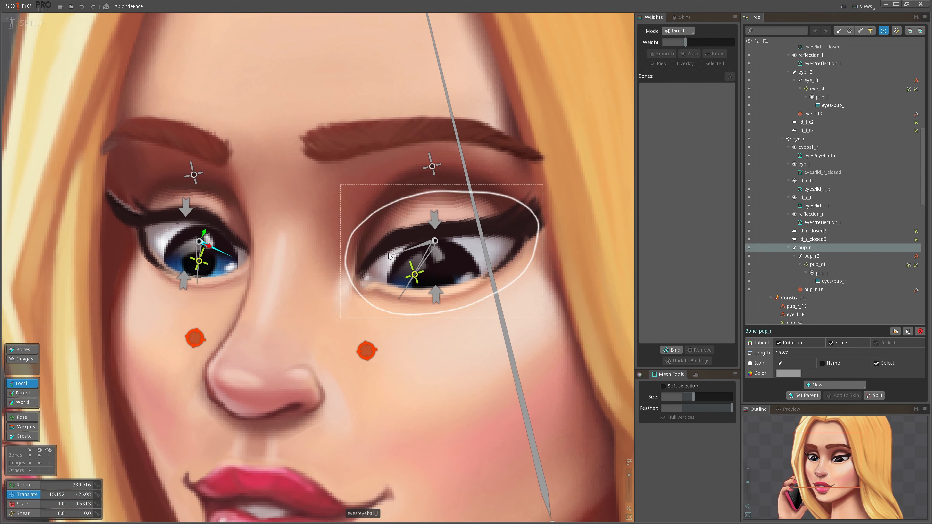
click(437, 249)
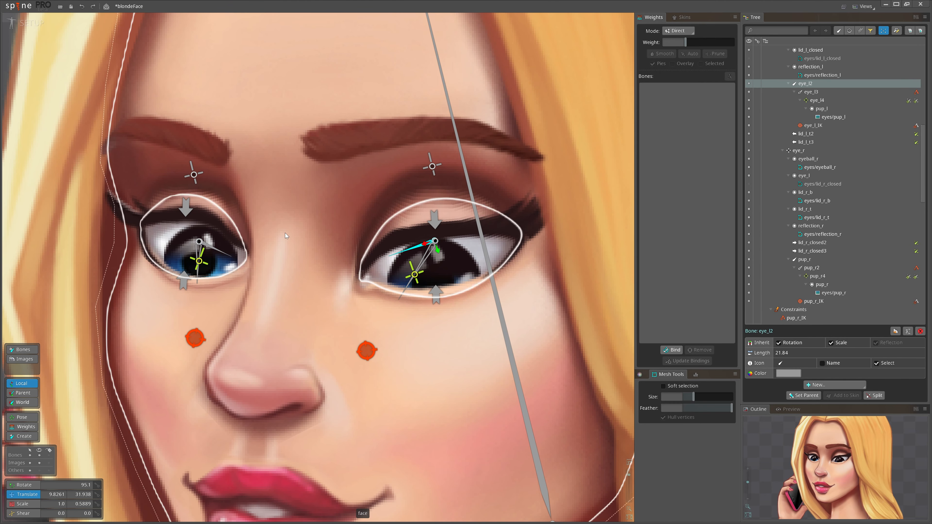
- Move pup_r_IK through positions around its eye and up beside the nose to test the pupil's gaze
click(216, 250)
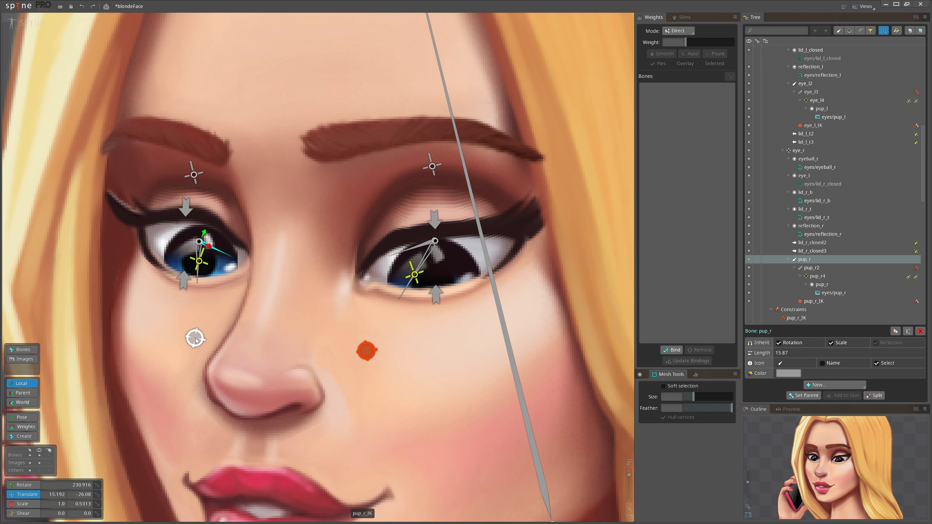
drag(194, 339, 72, 257)
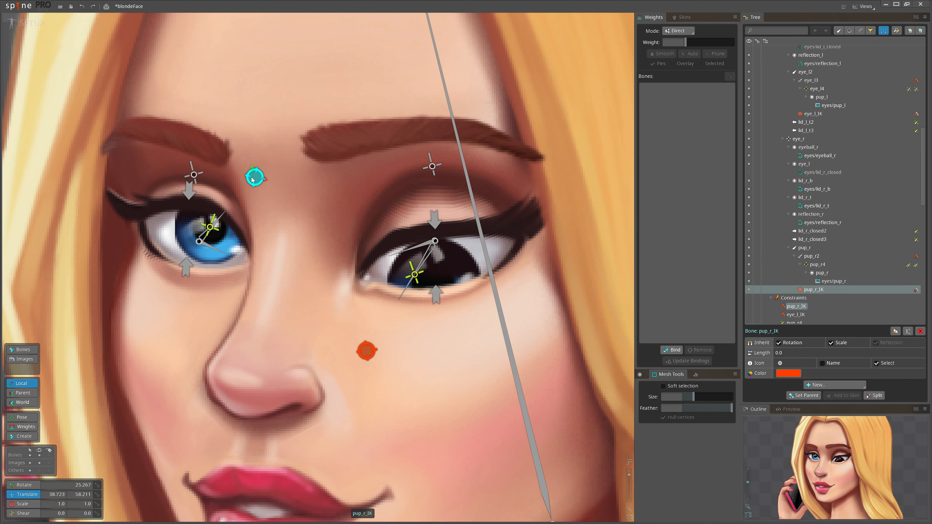
drag(252, 179, 72, 247)
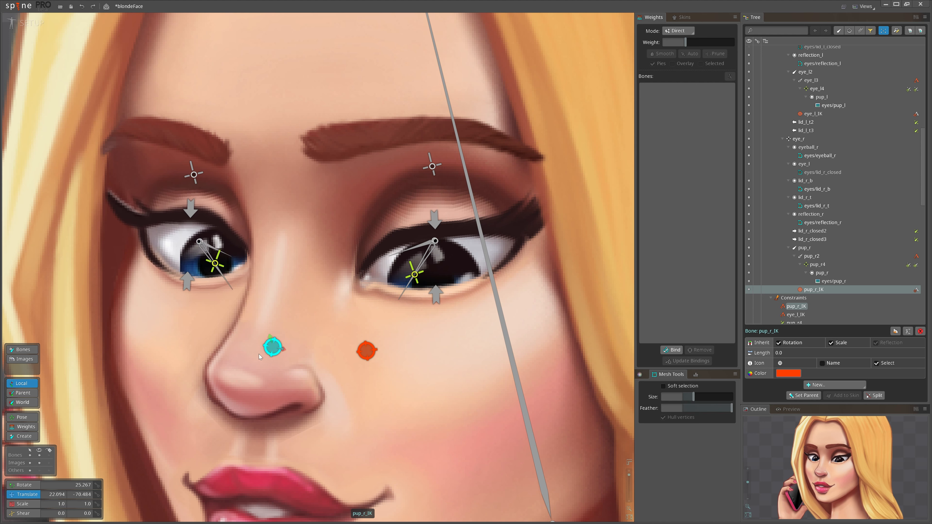
drag(258, 356, 293, 200)
- Rotate the pup_r bone to test how the pupil follows, and restore the bone and its target
drag(225, 256, 228, 237)
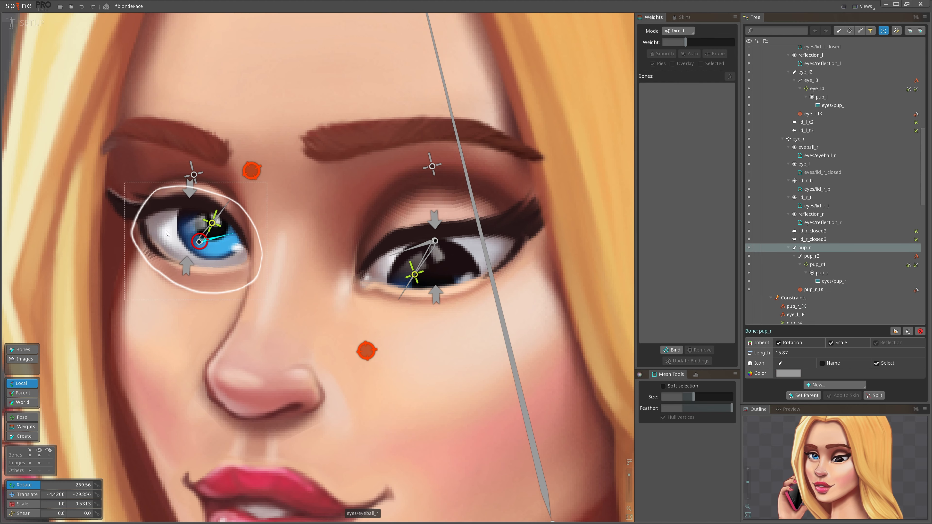
drag(167, 233, 178, 216)
scroll(346, 250, down, 8)
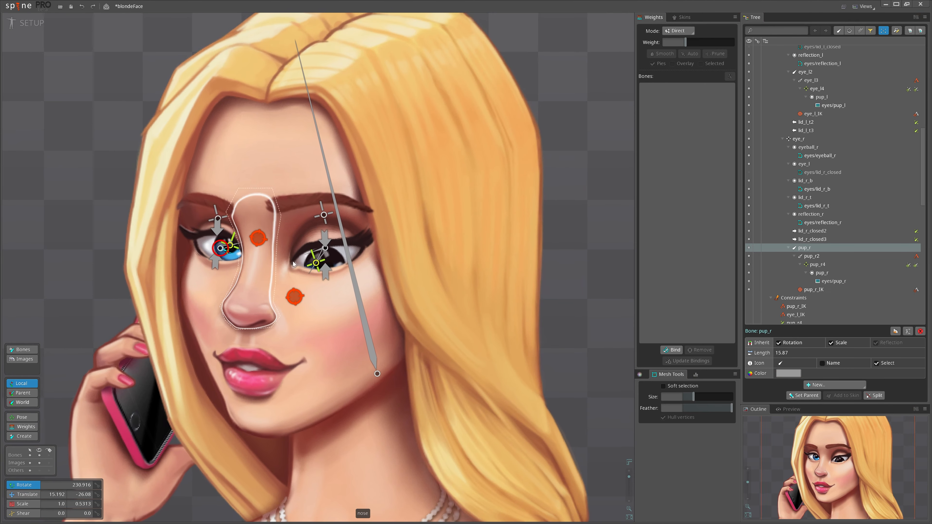
scroll(292, 263, up, 7)
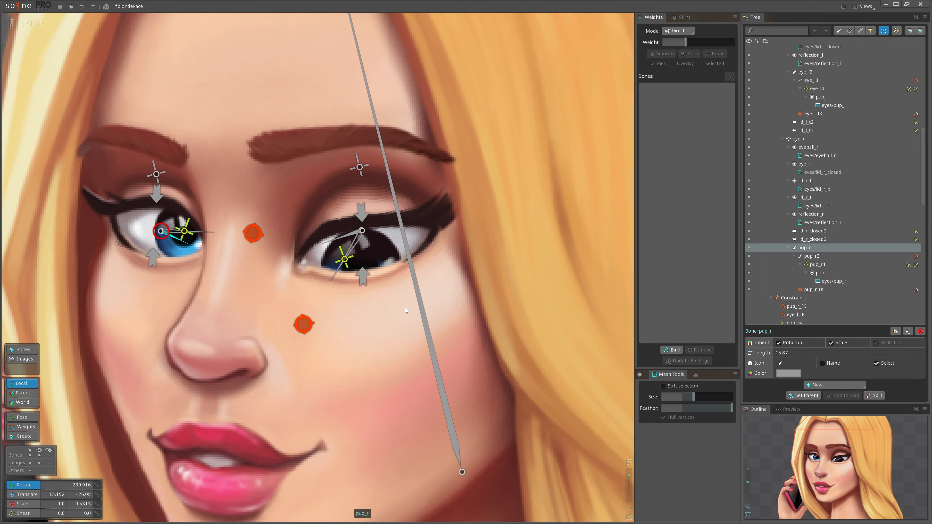
scroll(407, 312, down, 5)
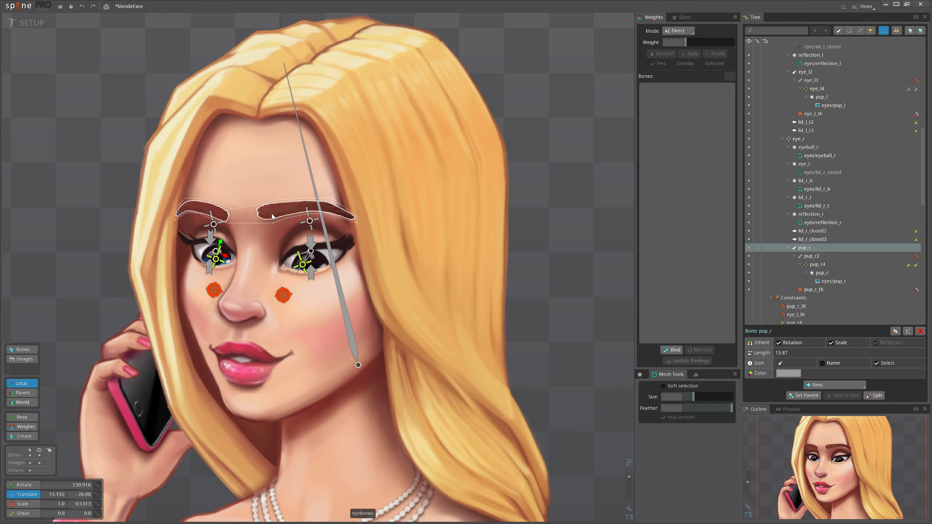
- Try moving the face and eyebrows meshes away from the head, and undo the moves
click(272, 216)
ctrl+click(261, 176)
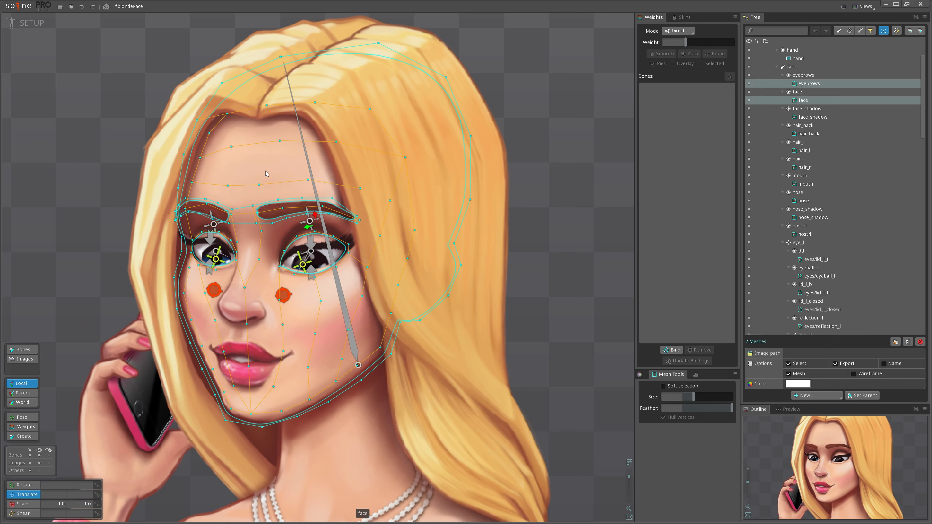
drag(278, 165, 98, 120)
drag(130, 132, 246, 169)
scroll(246, 169, up, 1)
scroll(156, 190, up, 1)
key(space)
drag(142, 203, 164, 204)
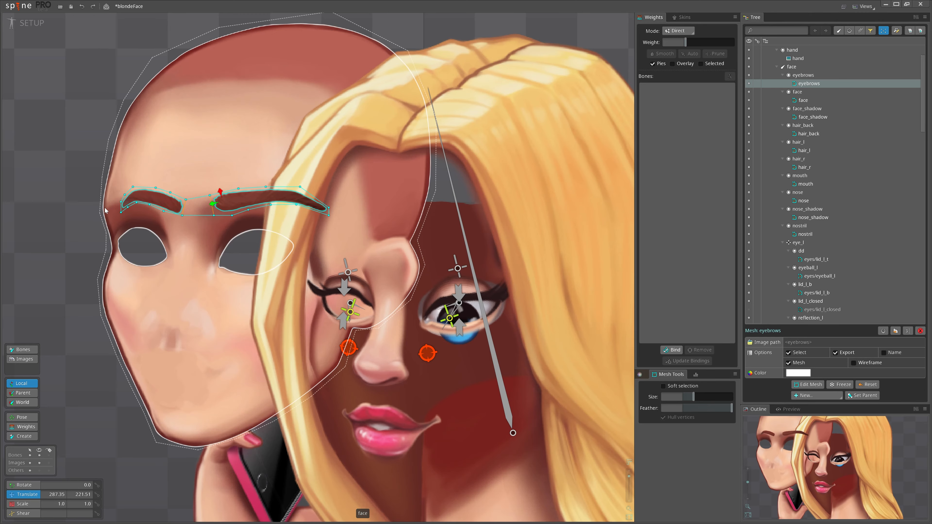
scroll(104, 205, down, 4)
key(ctrl+z)
key(ctrl+z)
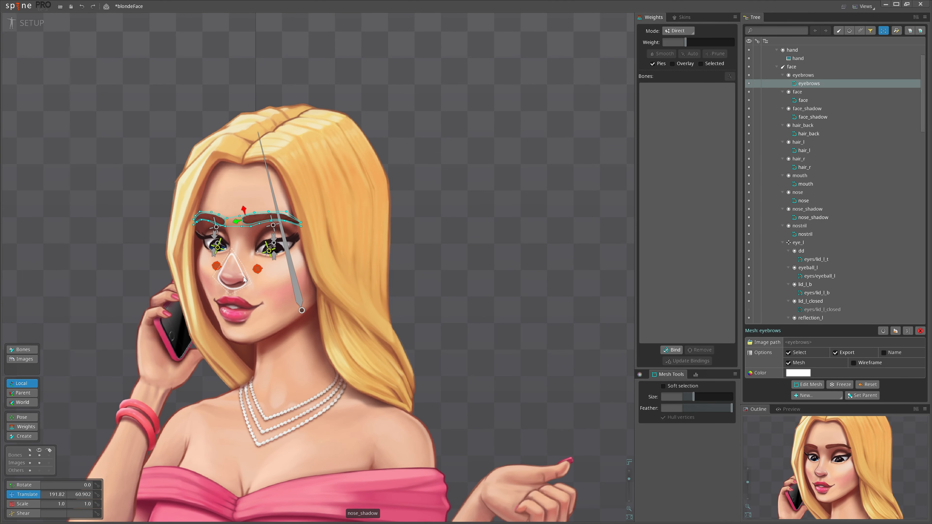
- Move pup_r_IK and eye_l_IK up from the cheeks and place each one over its own pupil
scroll(244, 279, up, 2)
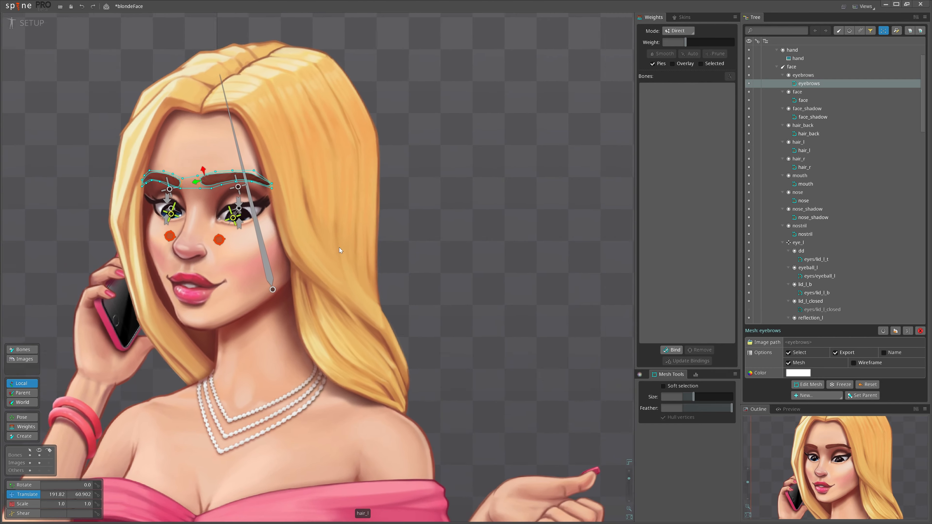
scroll(341, 250, down, 1)
drag(352, 225, 401, 242)
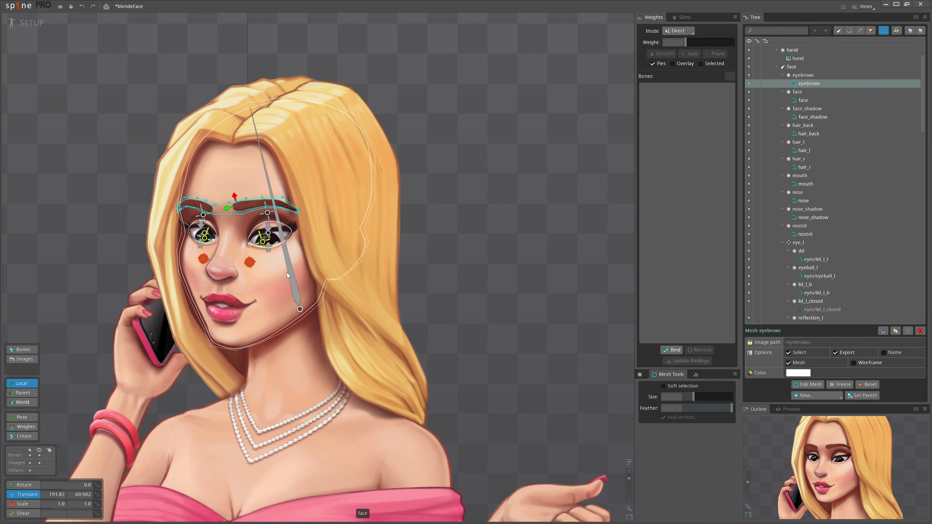
scroll(231, 267, up, 1)
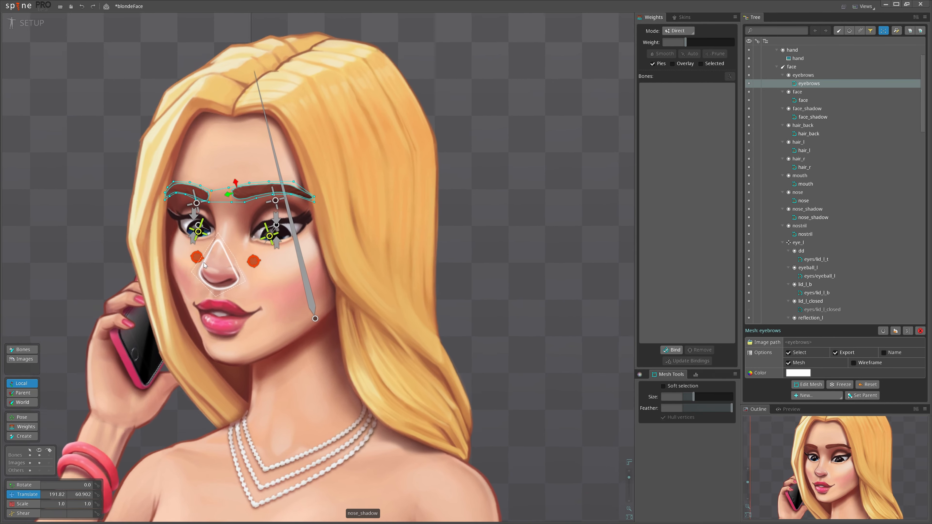
drag(198, 257, 191, 222)
drag(254, 261, 277, 222)
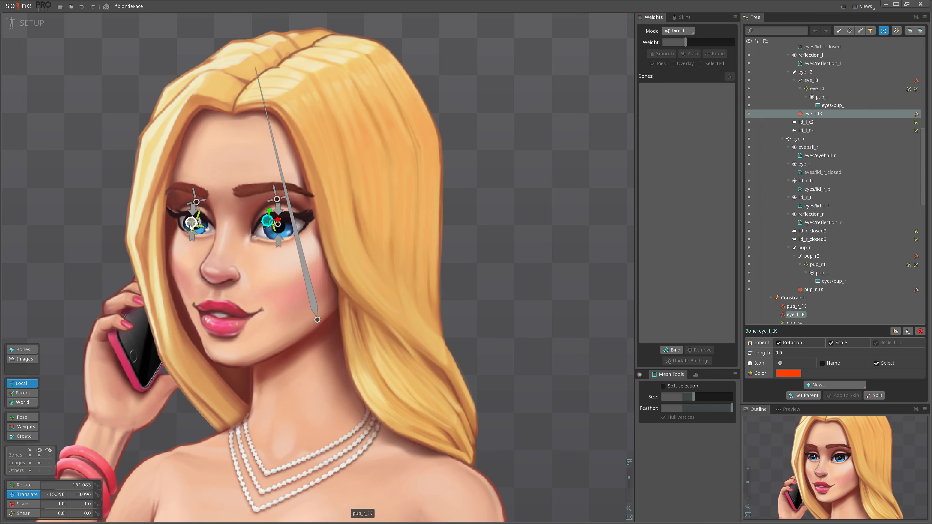
drag(191, 223, 187, 221)
scroll(317, 249, down, 2)
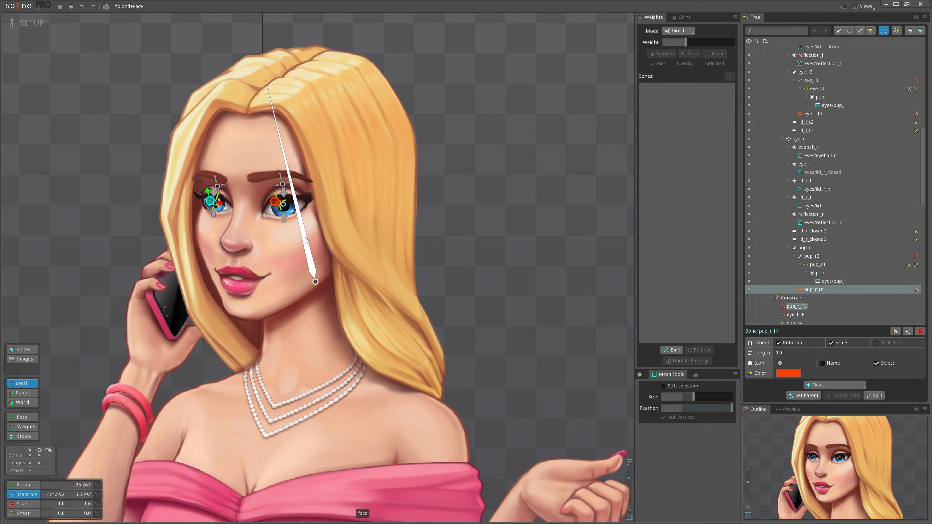
- Create a two-bone chain down each side of the front hair, both parented to the face bone
click(309, 254)
scroll(451, 261, down, 2)
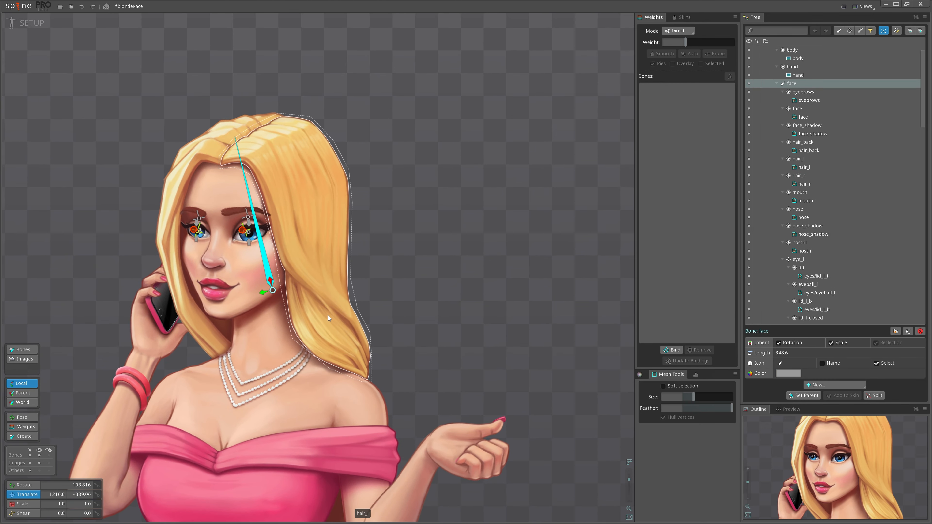
scroll(383, 300, up, 2)
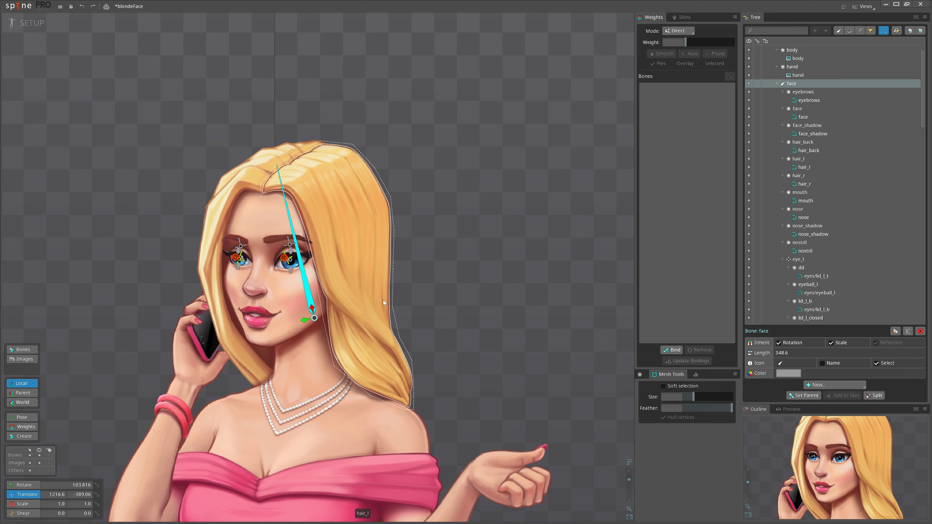
drag(592, 313, 560, 330)
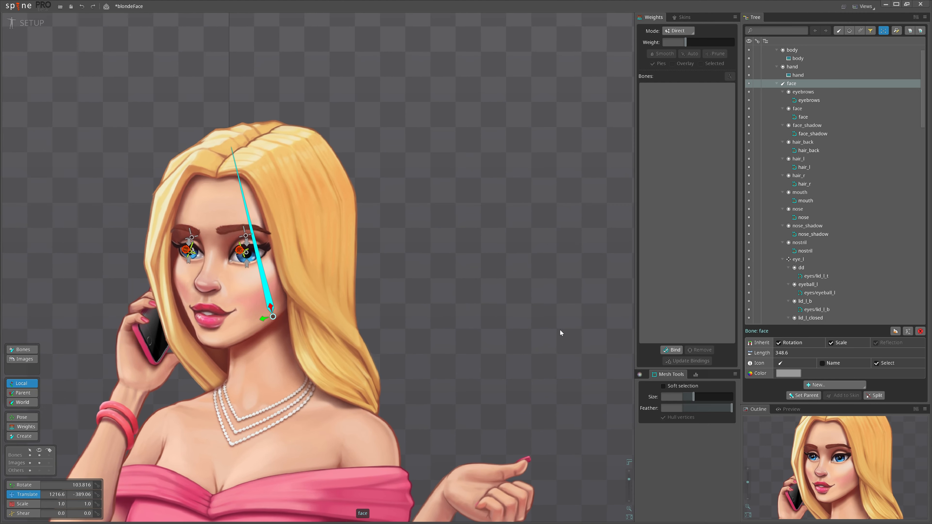
key(c)
drag(306, 152, 359, 402)
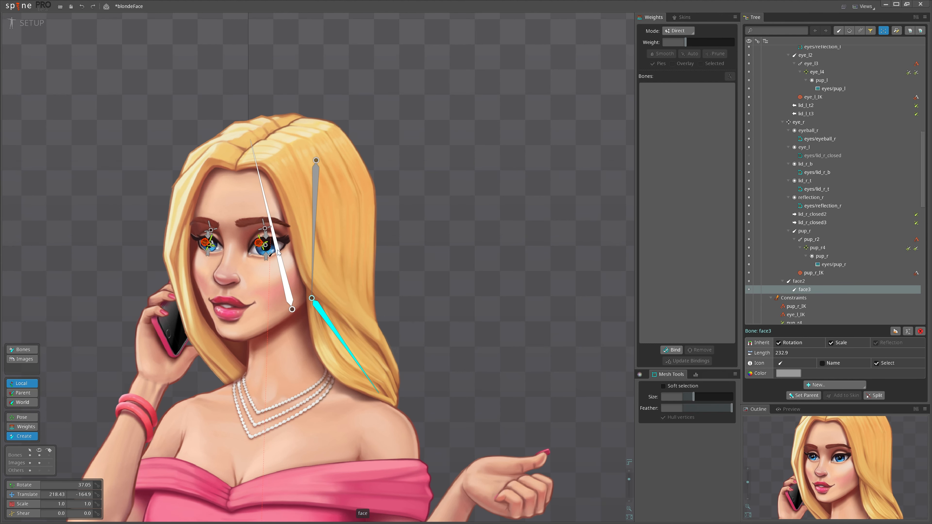
click(278, 257)
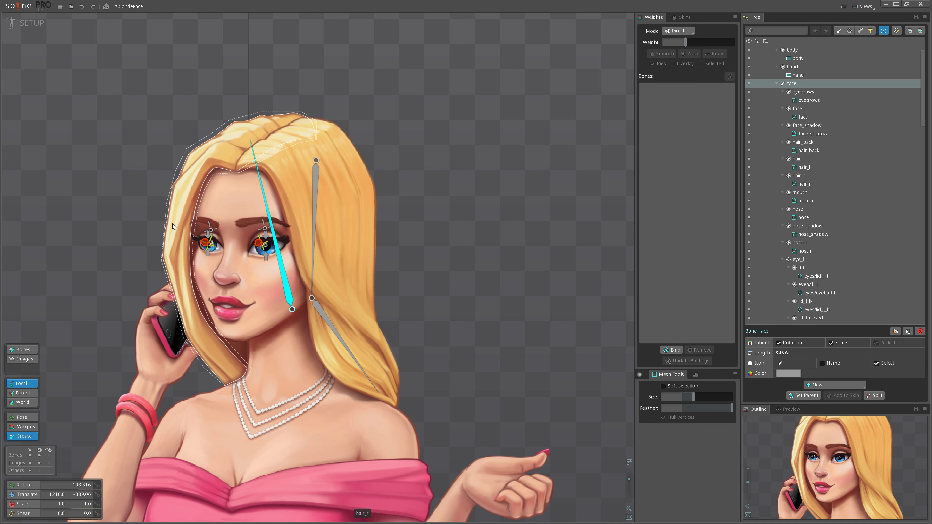
drag(193, 181, 238, 382)
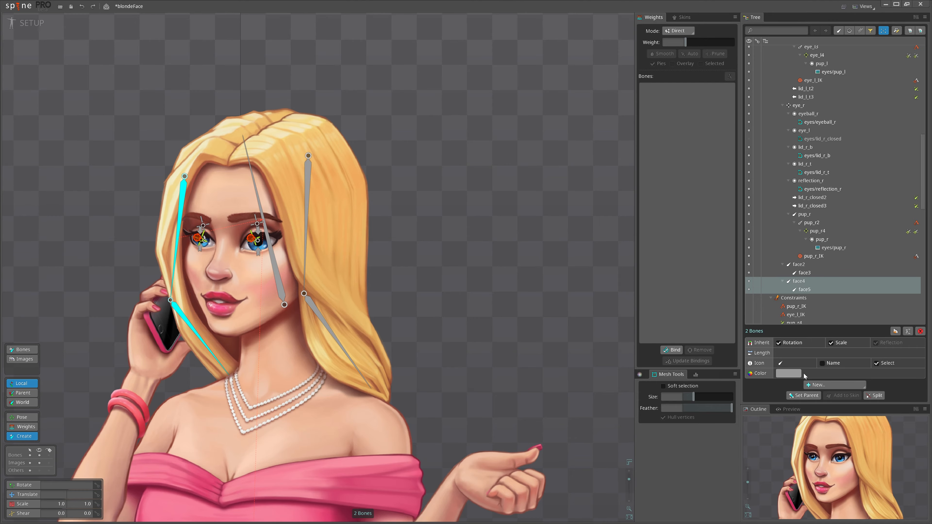
- Add an IK constraint to face4 and face5 with a new target bone at the chain's tip
click(826, 387)
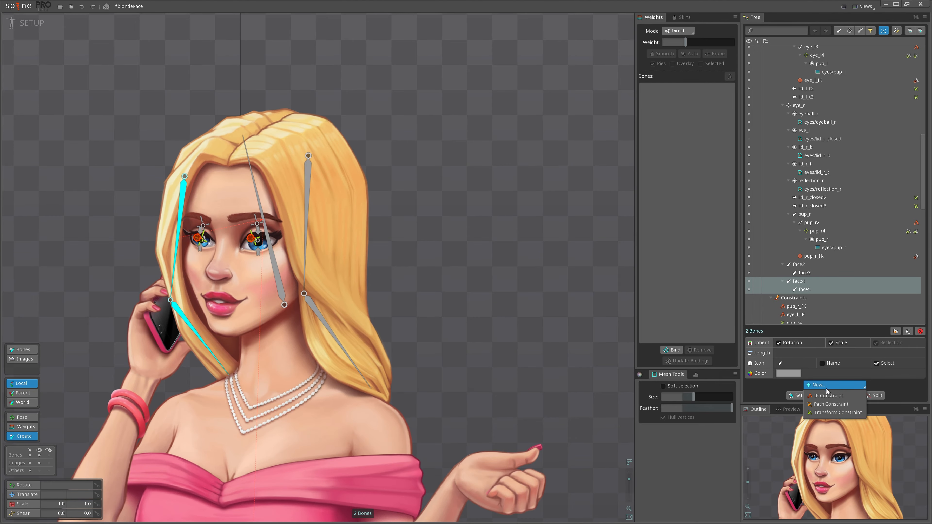
click(824, 396)
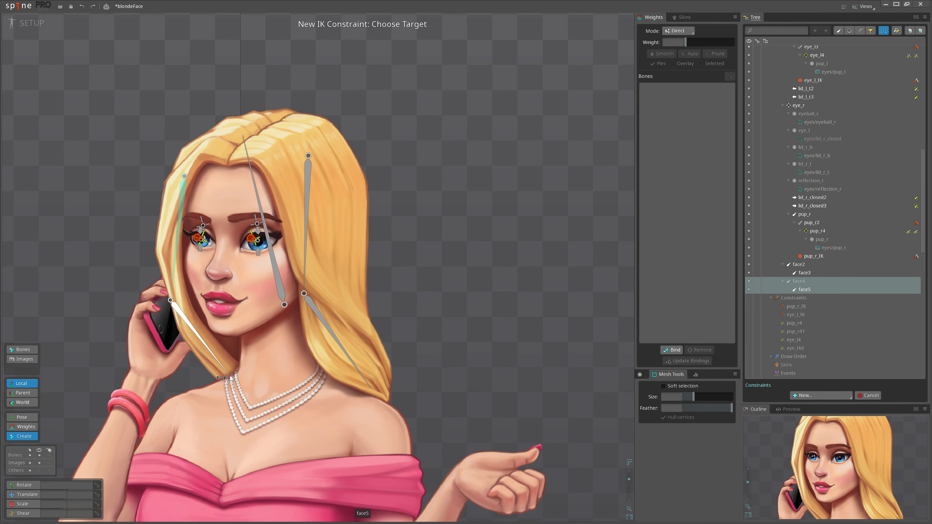
click(231, 378)
click(325, 335)
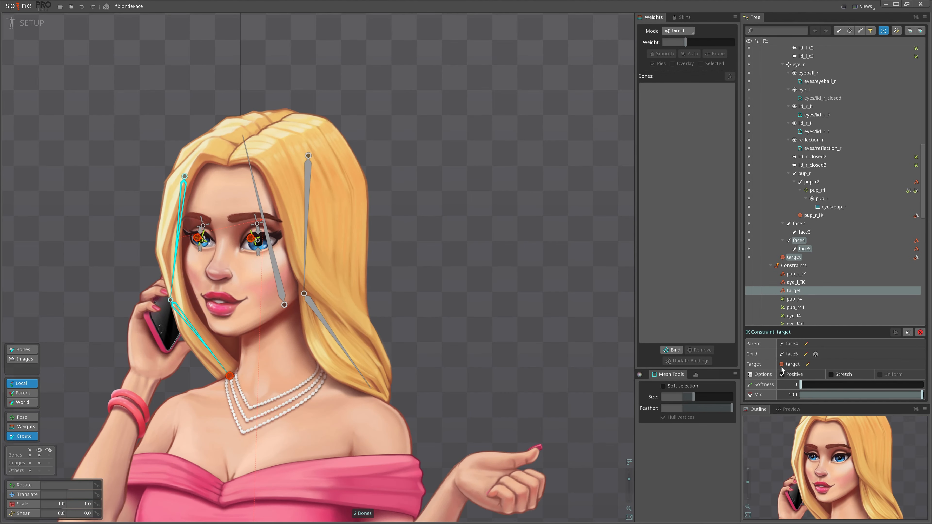
- Add an IK constraint to face2 and face3 with its target at the hair chain's tip
click(305, 235)
ctrl+click(310, 305)
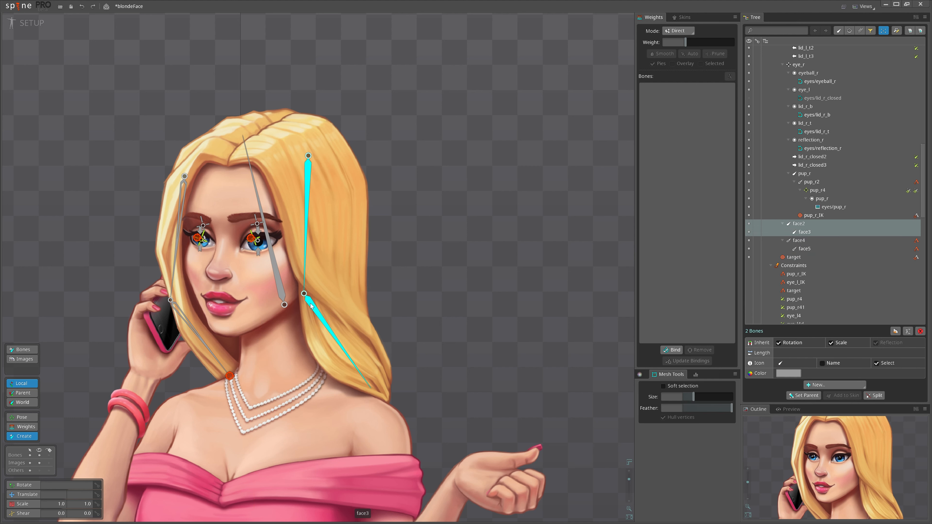
click(824, 384)
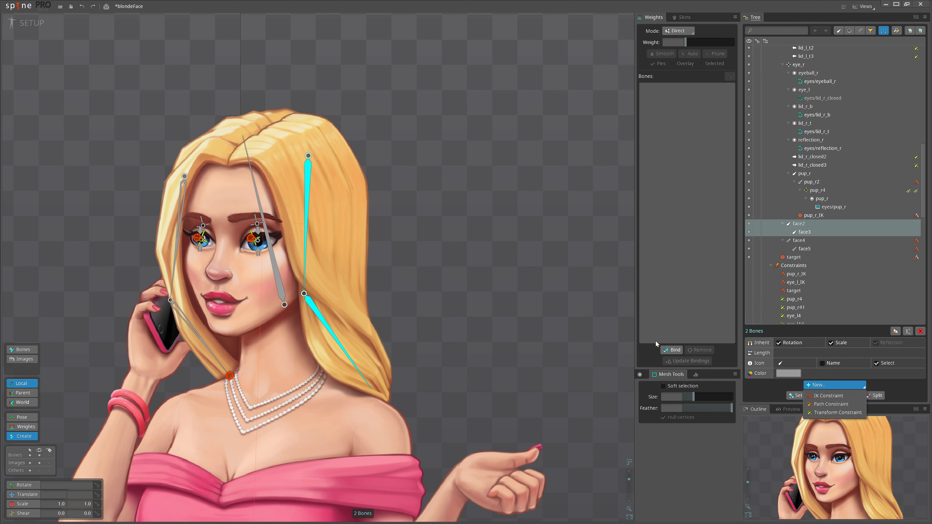
click(825, 395)
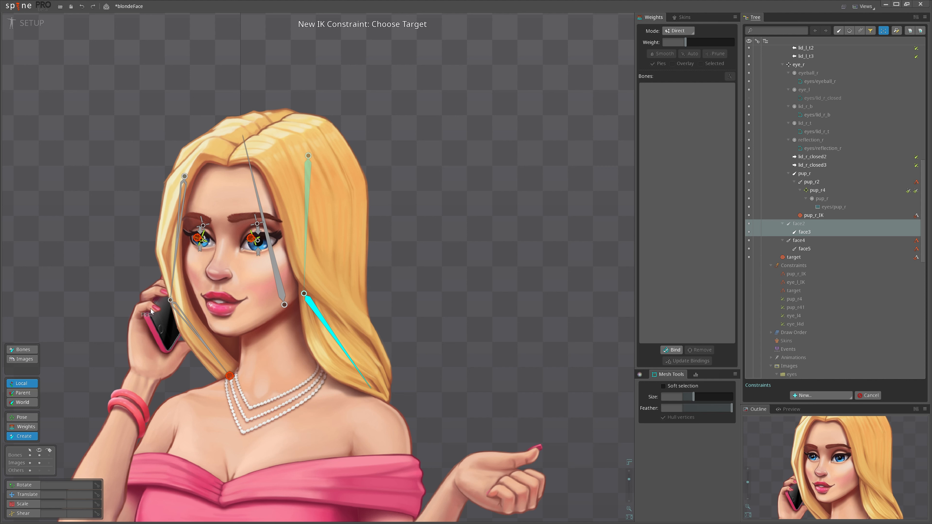
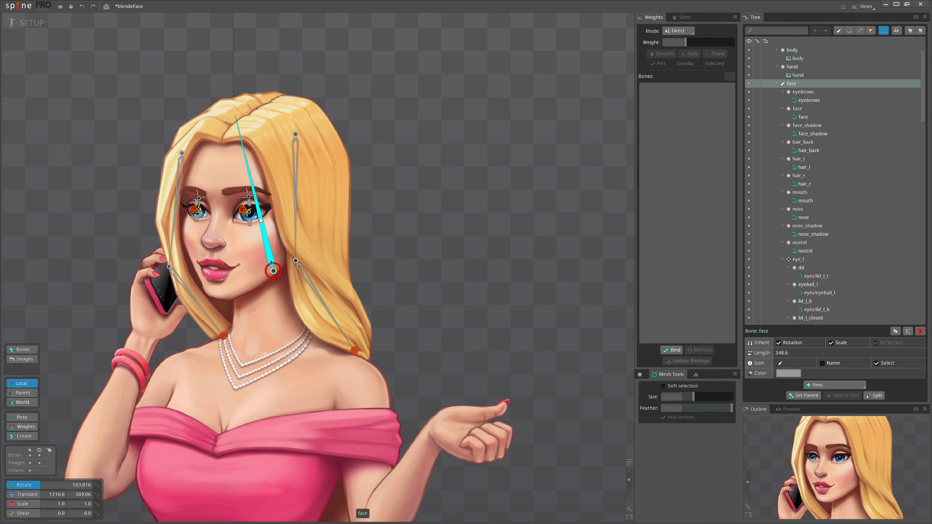
- Try rotating the hair_back mesh out of place, and undo the rotation
click(255, 317)
drag(255, 316, 106, 286)
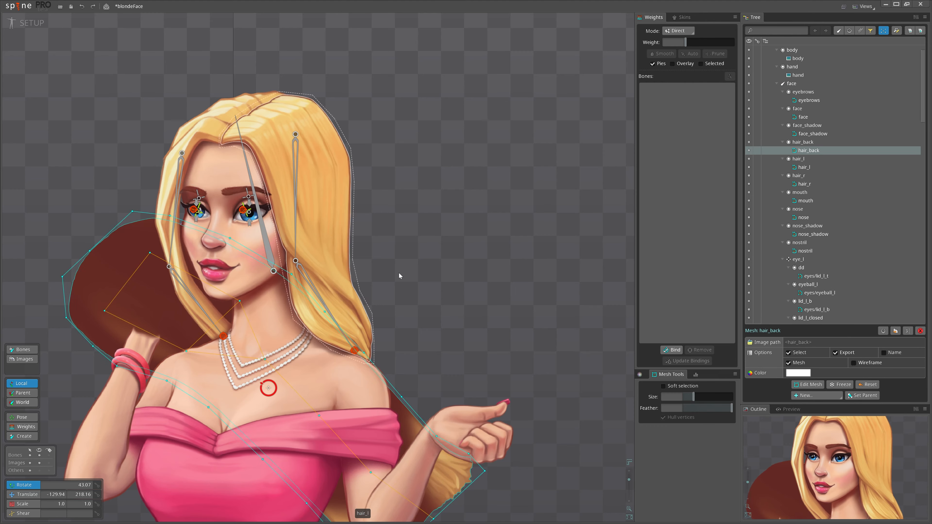
key(ctrl+z)
- Bind the hair_back mesh to the bones face, face4, face5, face2 and face3
key(v)
drag(476, 256, 331, 238)
key(ctrl+z)
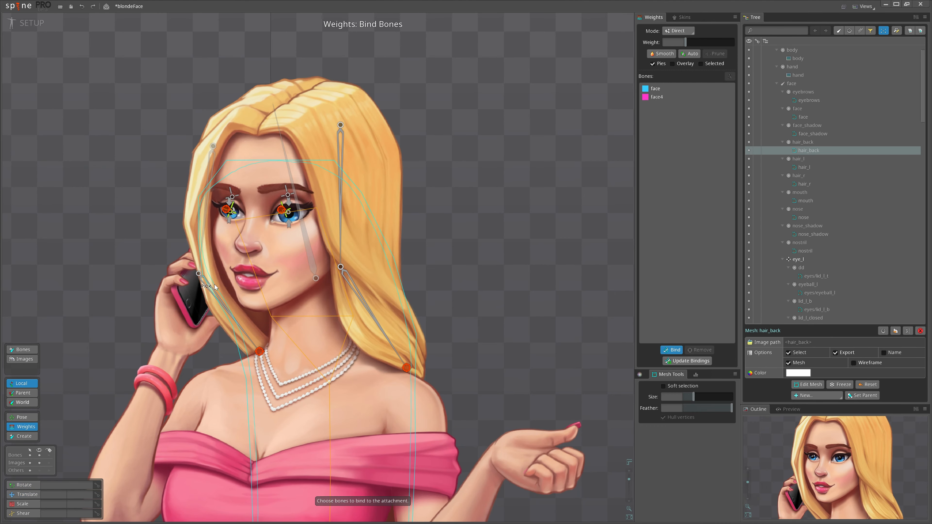
key(Escape)
scroll(406, 254, down, 3)
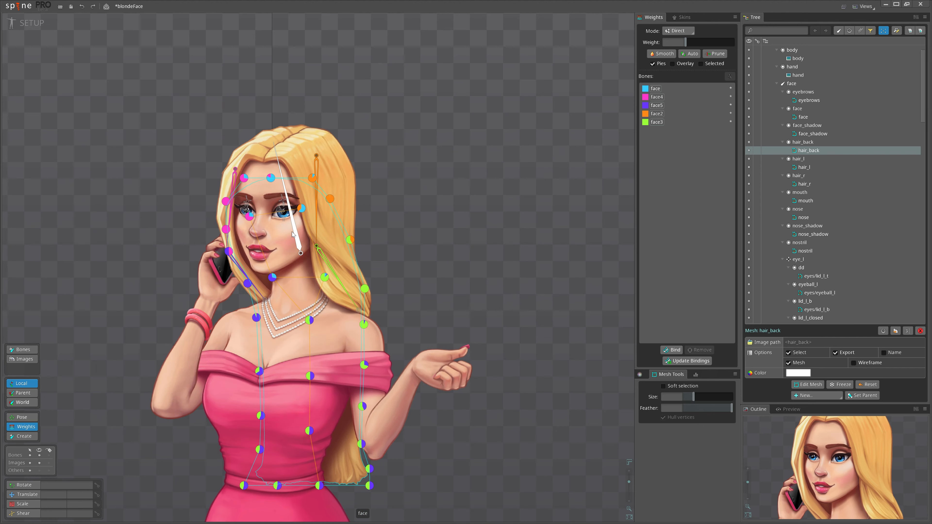
- Weight hair_back's upper vertices 100% to face, and add root as a bound bone for its lower vertices
click(292, 220)
drag(152, 432, 438, 197)
click(655, 130)
- Give face4 influence over hair_back's vertices along its strand, and weight the vertices just below to face5
drag(206, 106, 261, 209)
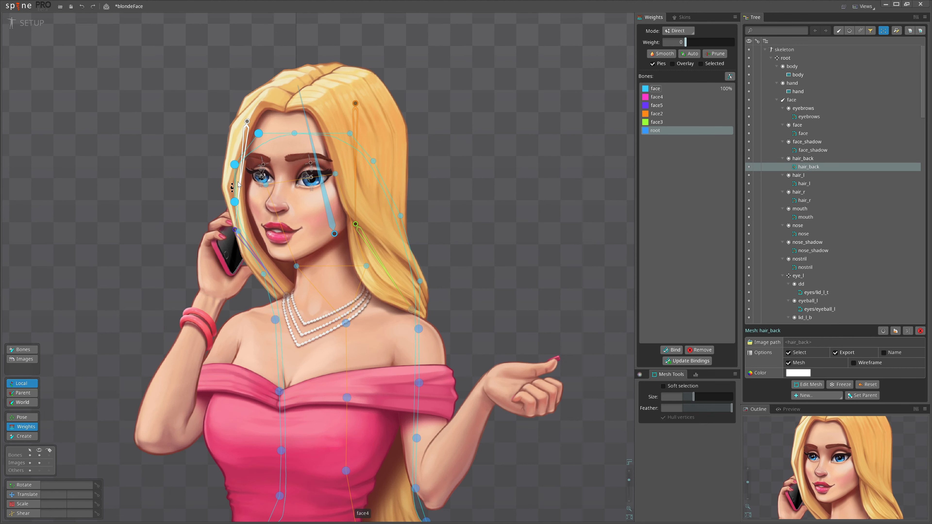
click(657, 97)
drag(269, 182, 268, 168)
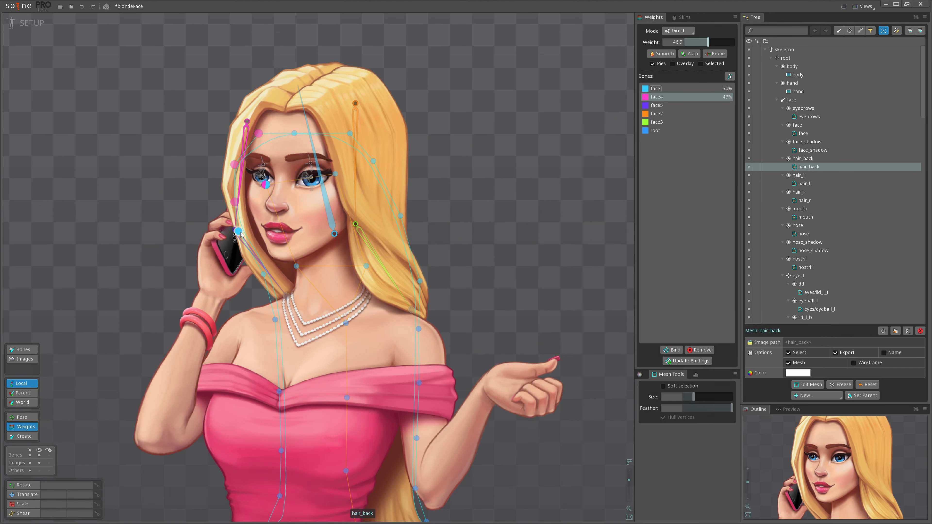
click(657, 105)
drag(221, 221, 295, 232)
key(Escape)
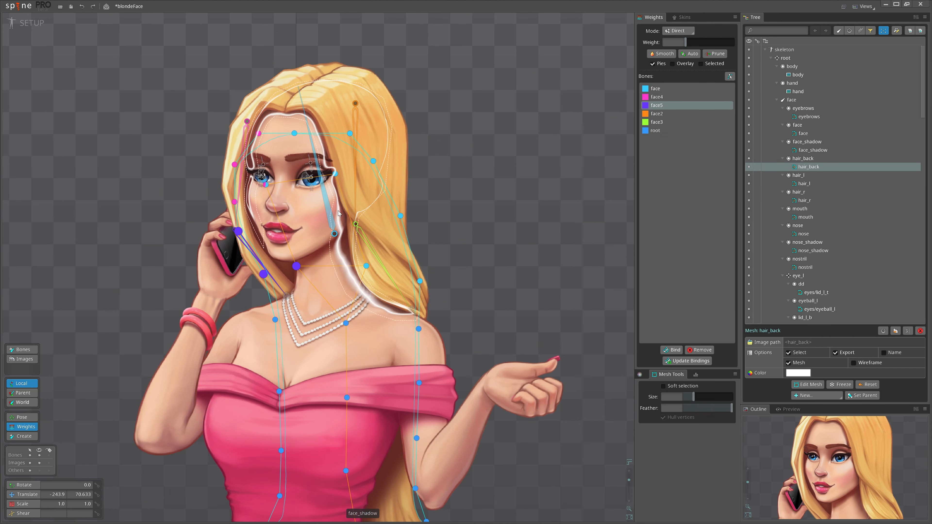
- Give face3 about 31% influence over hair_back's inner neck vertex, and weight the outer vertices beside that strand to face3
click(332, 224)
click(366, 266)
drag(459, 276, 401, 264)
click(292, 245)
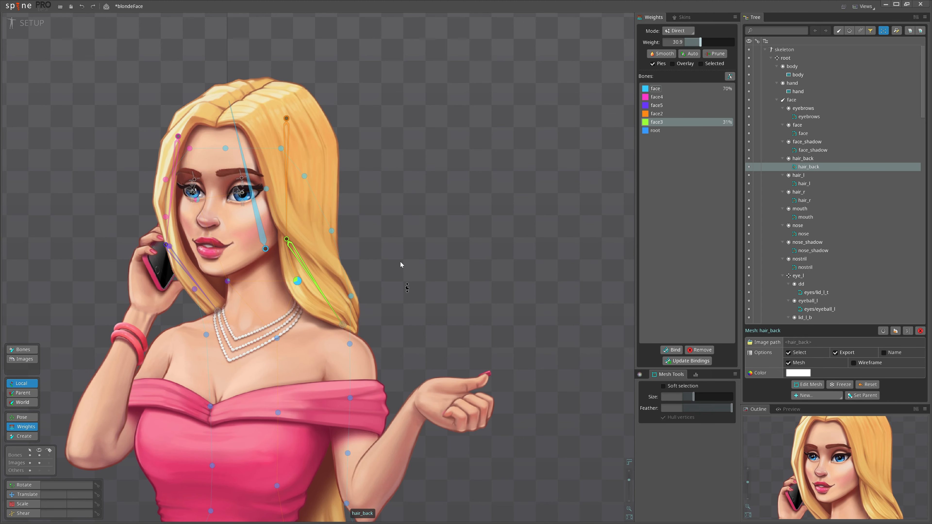
drag(387, 205, 317, 304)
drag(323, 264, 321, 206)
- Give face2 influence over hair_back's upper vertices beside its strand and across the top of the head
click(304, 176)
drag(210, 113, 316, 205)
click(256, 206)
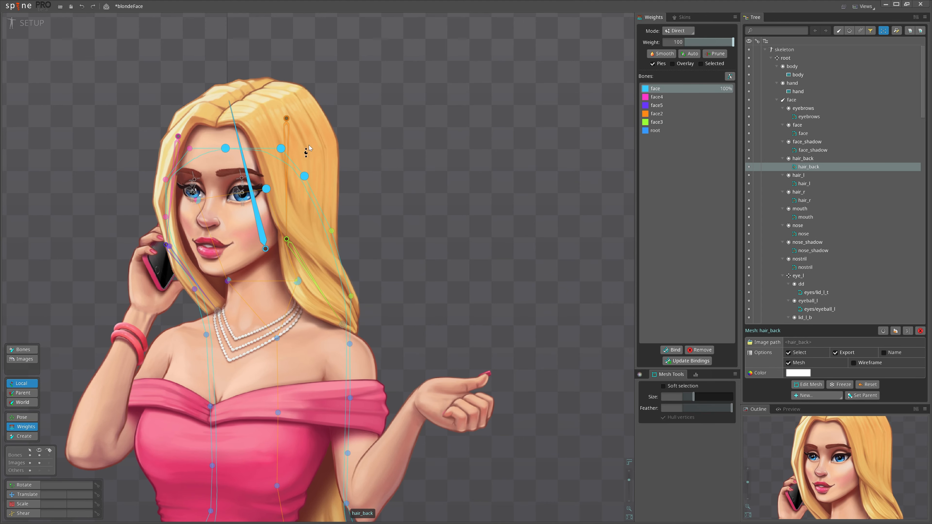
click(286, 156)
drag(308, 158, 309, 125)
click(225, 148)
click(241, 150)
drag(356, 147, 359, 112)
click(287, 154)
drag(403, 178, 351, 123)
click(176, 148)
- Test the hair_back weighting by transforming the face bone, and undo the change
key(space)
click(259, 221)
key(c)
key(ctrl+z)
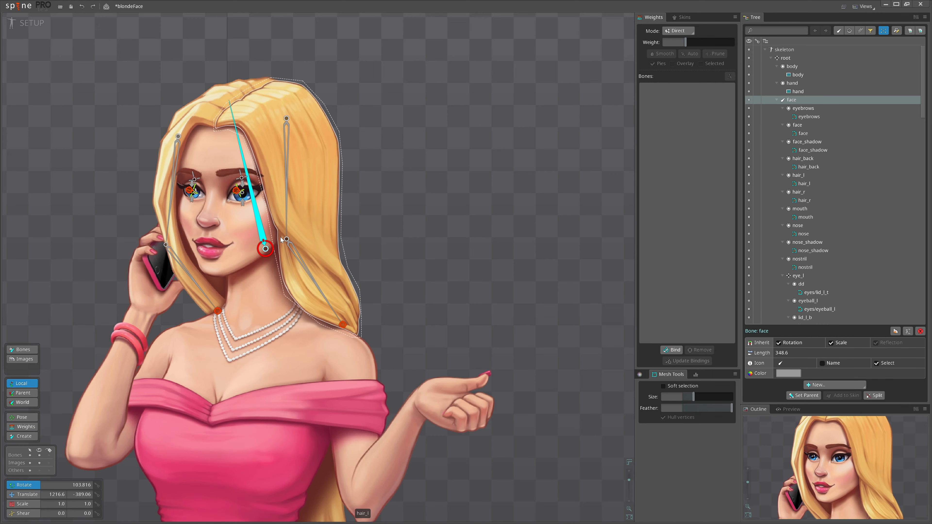
- Bind the face_shadow mesh to the bones face2, face3, face4, face5, face and root
click(254, 160)
drag(254, 161, 272, 137)
click(675, 350)
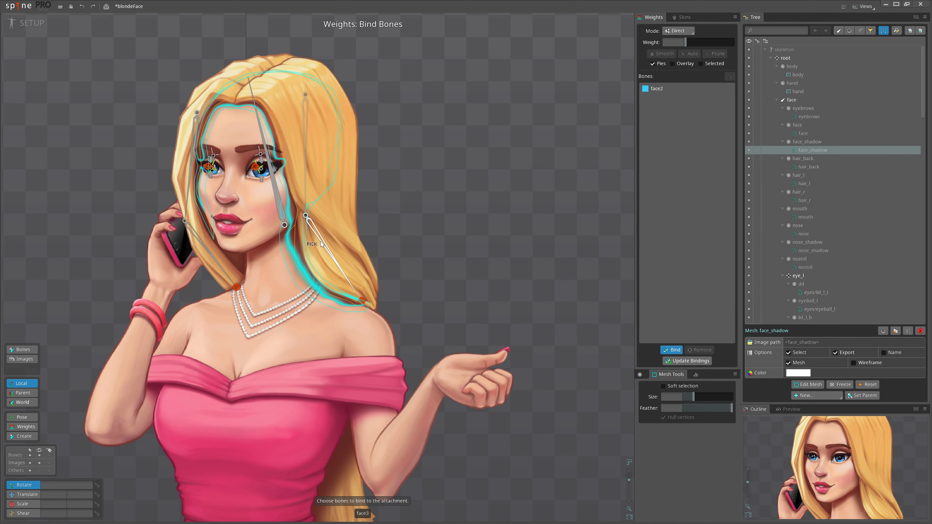
click(667, 350)
- Weight face_shadow's lowest vertices on the shoulder 100% to root
scroll(294, 222, up, 5)
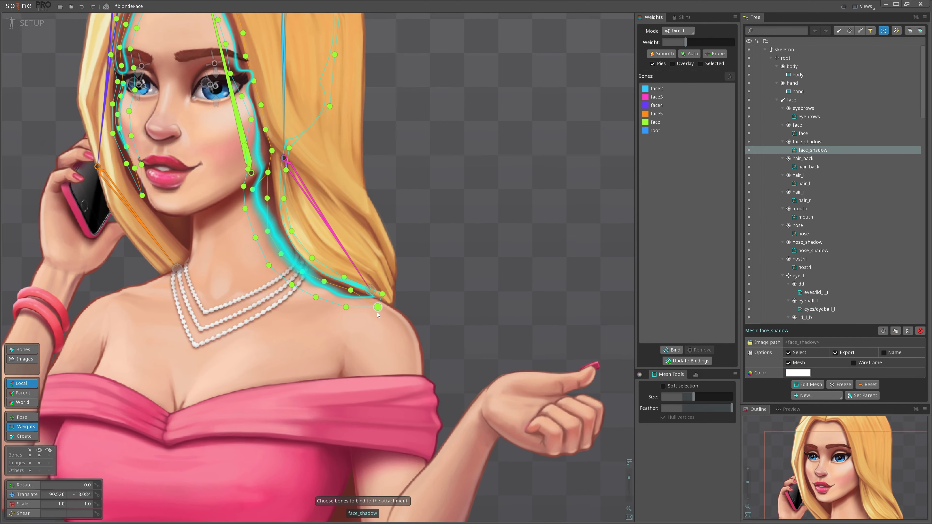
drag(441, 369, 303, 273)
click(655, 130)
drag(685, 42, 734, 42)
scroll(374, 187, down, 1)
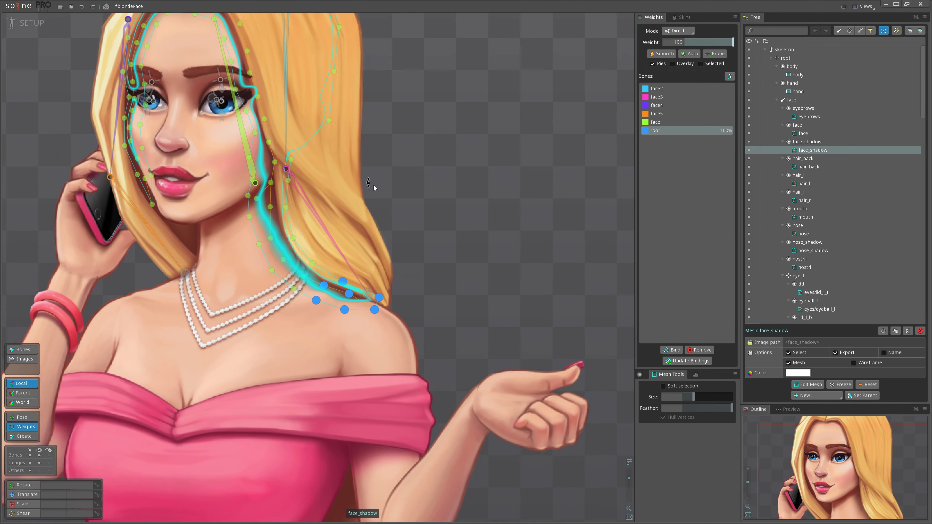
- Weight the face_shadow vertices along the lower hair strand beside the neck to face3
drag(374, 186, 395, 254)
drag(261, 291, 332, 345)
drag(261, 255, 363, 330)
drag(270, 235, 395, 169)
drag(394, 168, 397, 245)
drag(241, 245, 343, 307)
- Give face2 influence over face_shadow's vertices along the upper strand, and adjust the vertices at the face2–face3 joint
drag(241, 158, 388, 320)
ctrl+click(355, 130)
click(317, 151)
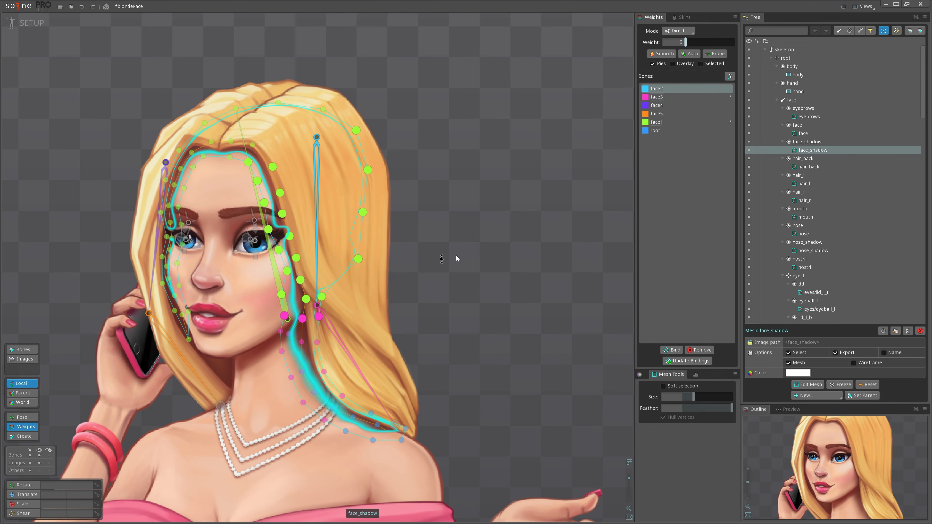
drag(454, 260, 455, 176)
drag(326, 311, 275, 332)
click(324, 317)
drag(406, 294, 451, 246)
- Adjust the weight of face_shadow's top vertex, and weight the vertices along its phone-side edge to face4
click(364, 122)
click(357, 168)
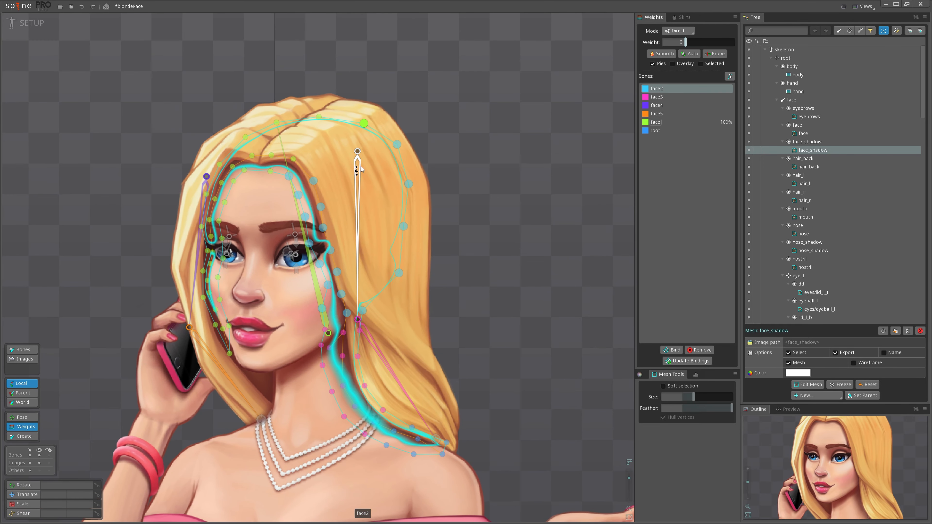
drag(307, 253, 303, 182)
drag(303, 181, 349, 171)
click(410, 110)
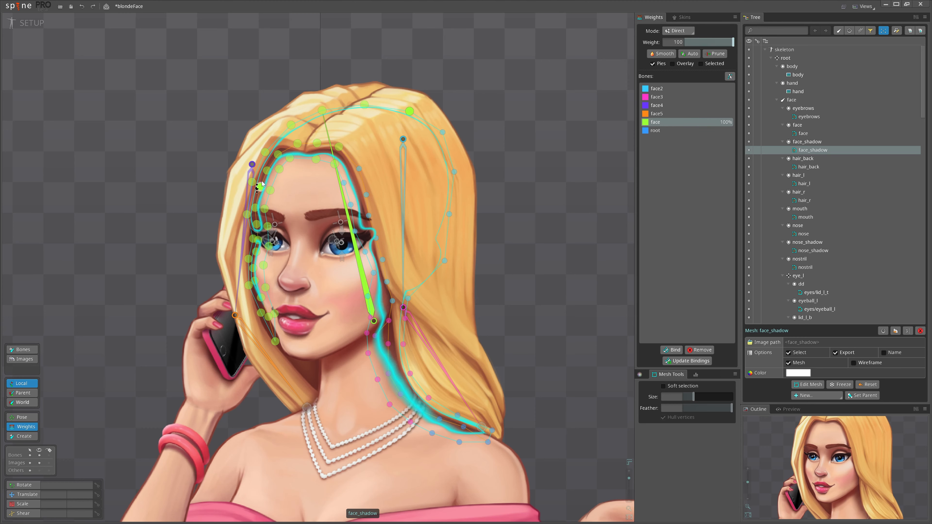
drag(220, 225, 290, 294)
click(238, 299)
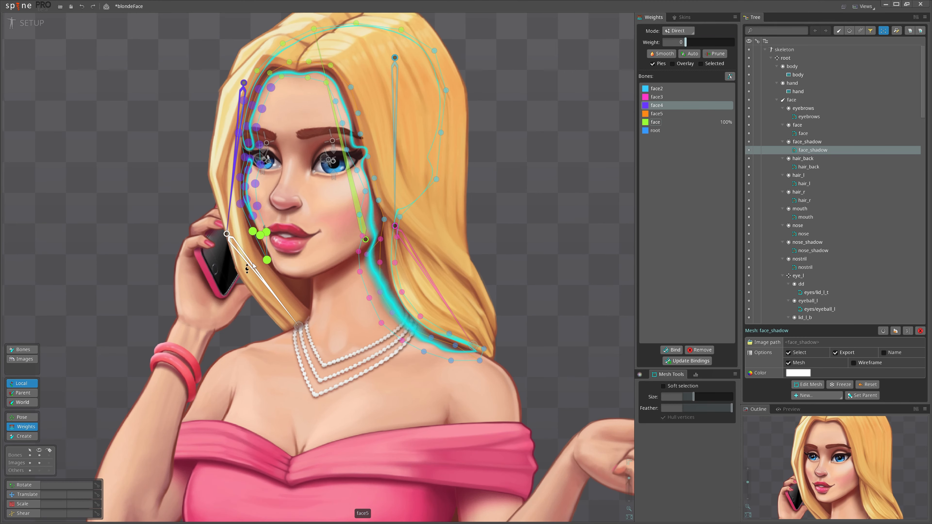
- Give face5 influence over face_shadow's lowest phone-side vertices, and smooth the weights of the whole mesh
click(246, 258)
drag(235, 304, 235, 239)
scroll(179, 345, down, 2)
drag(180, 345, 277, 128)
drag(142, 59, 473, 392)
click(661, 54)
key(space)
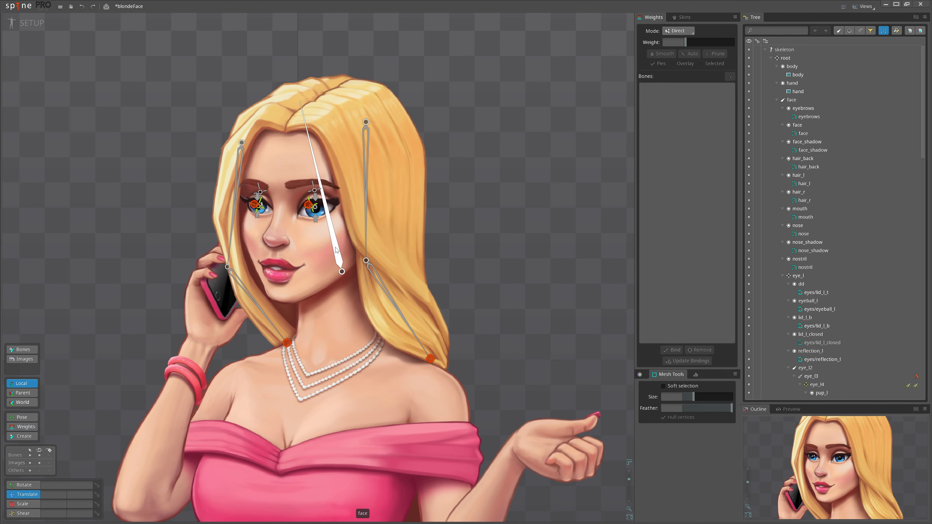
- Test the rig by transforming the face bone, undo the change, and save the project
click(334, 231)
drag(513, 171, 489, 138)
key(ctrl+z)
key(ctrl+s)
- Try further movements of the face bone and the face2 hair bone, undoing each one
scroll(425, 242, down, 4)
drag(436, 206, 455, 225)
scroll(455, 235, up, 2)
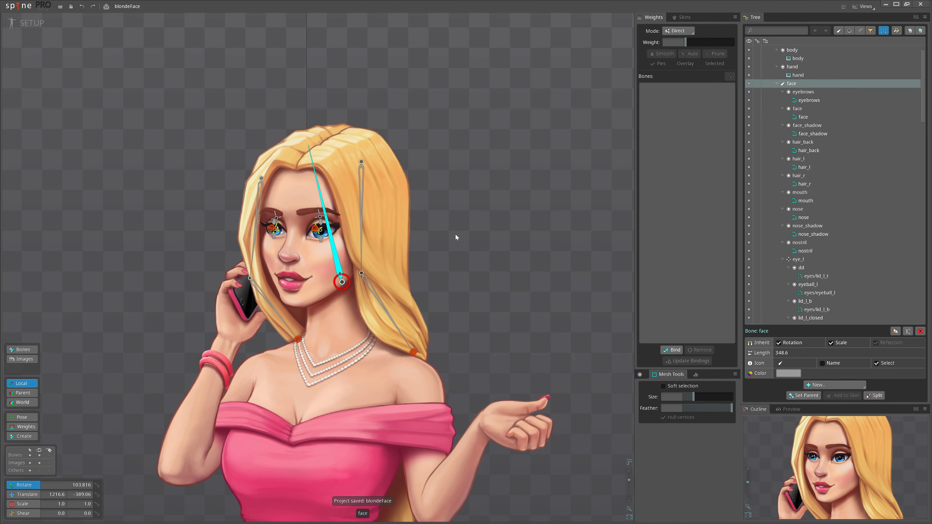
drag(498, 182, 485, 162)
key(ctrl+z)
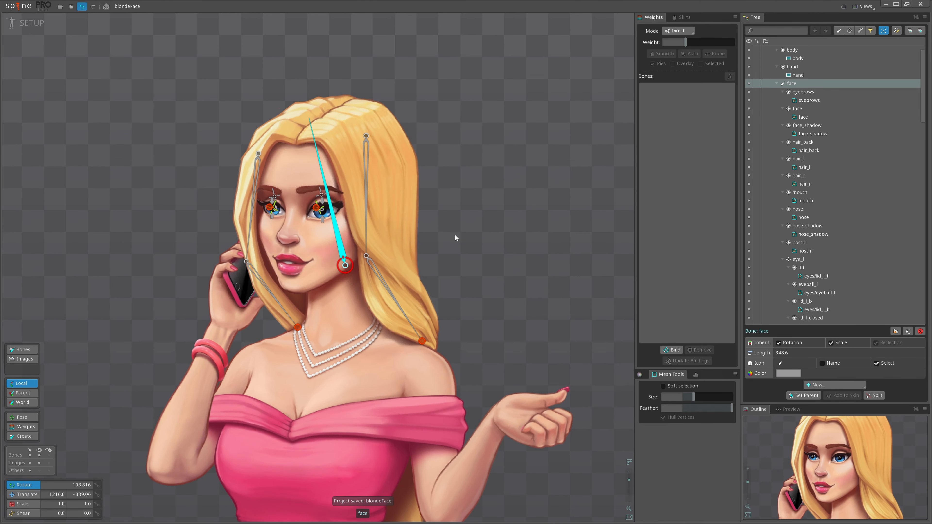
drag(440, 198, 496, 139)
key(ctrl+z)
click(368, 160)
key(ctrl+z)
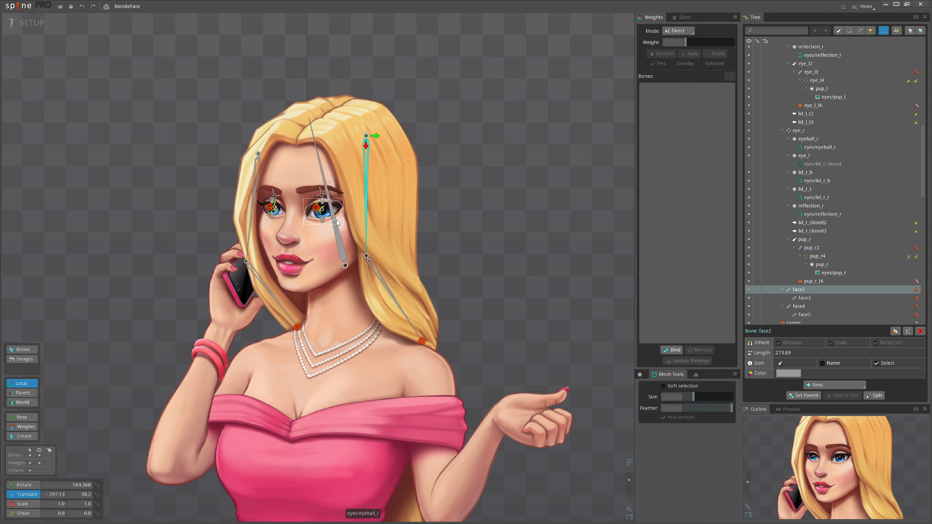
- Try moving and rotating the face bone again to check how the hair follows, and undo all changes
click(336, 220)
drag(491, 217, 462, 183)
key(c)
drag(456, 129, 445, 112)
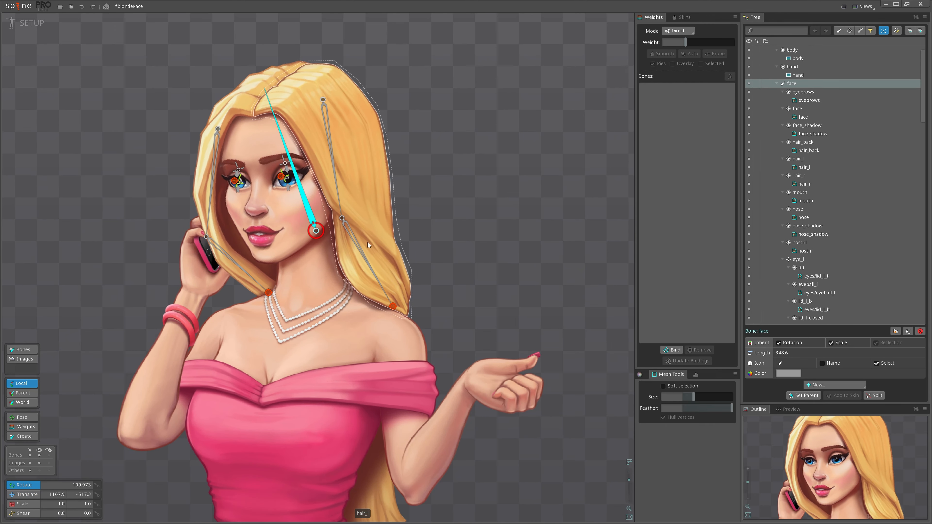
key(ctrl+z)
key(ctrl+z)
key(ctrl+z)
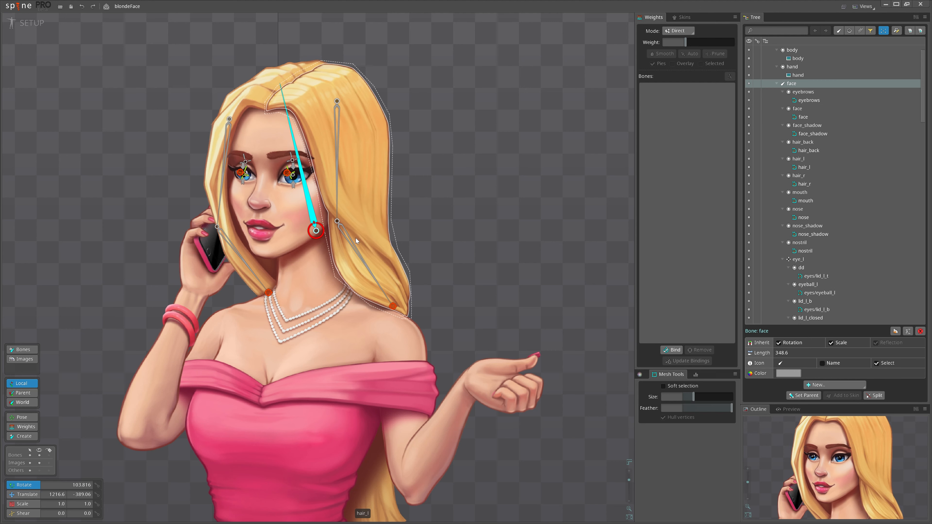
drag(358, 233, 461, 165)
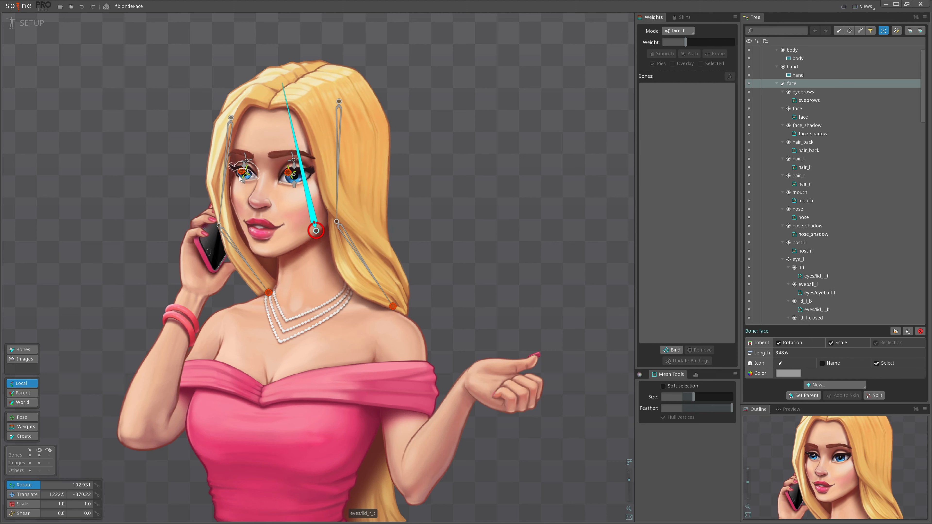
key(ctrl+z)
scroll(457, 223, down, 1)
drag(442, 216, 347, 210)
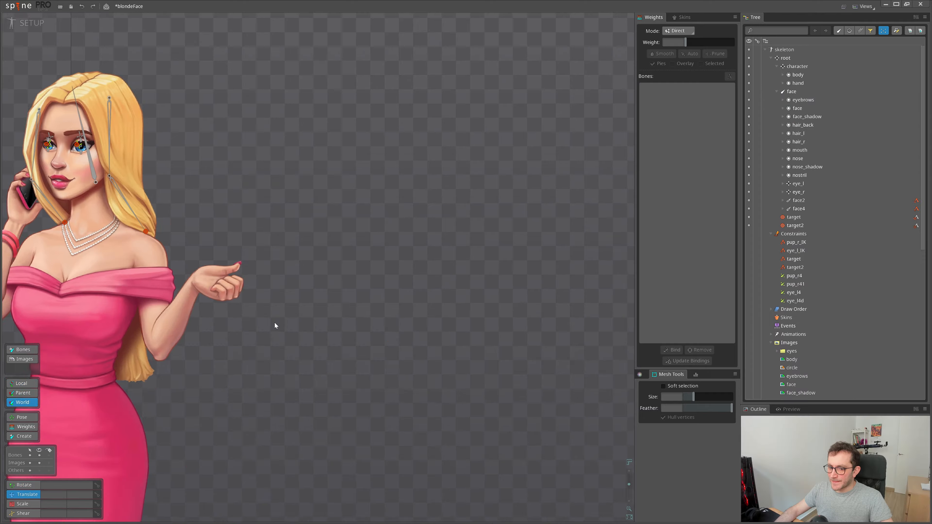
scroll(235, 297, down, 2)
drag(224, 289, 313, 305)
scroll(361, 273, up, 2)
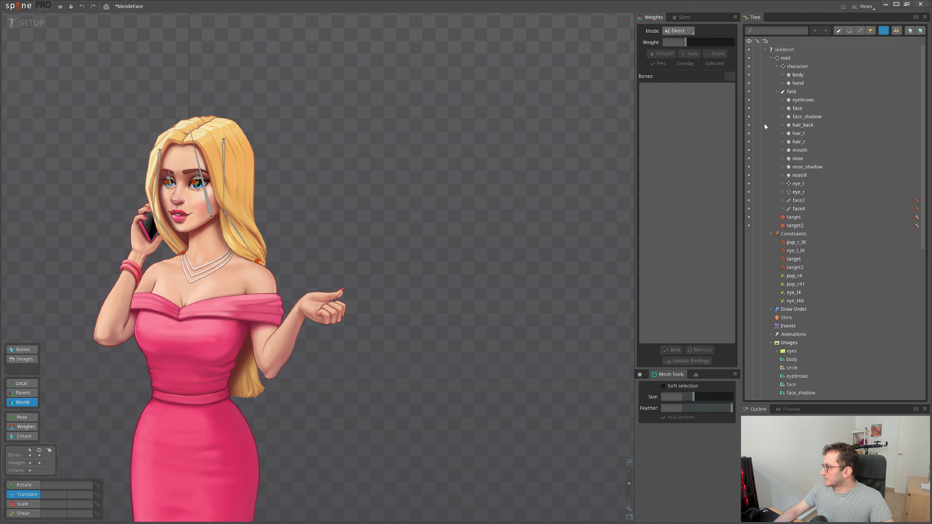
drag(475, 235, 412, 226)
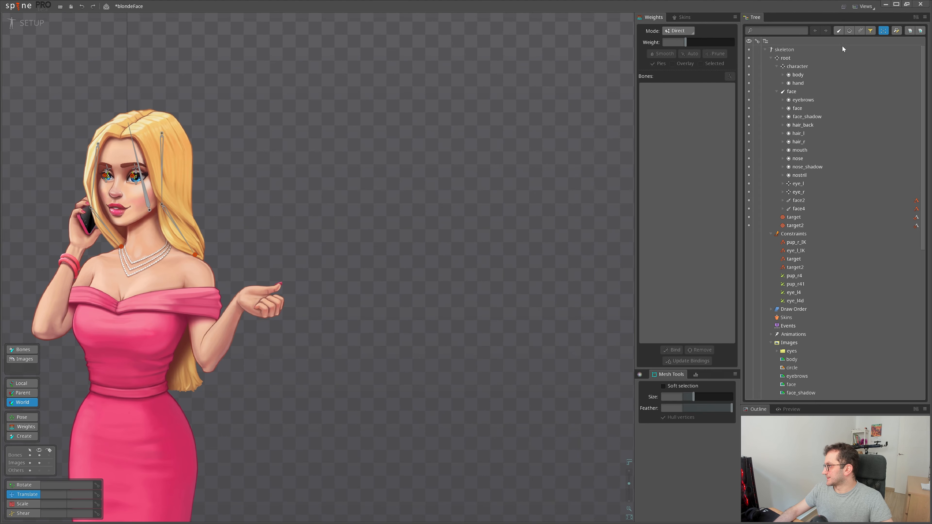
- Under the character bone, create a horizontal bone about 472 long with a child bone about 234 long at the same origin
click(806, 67)
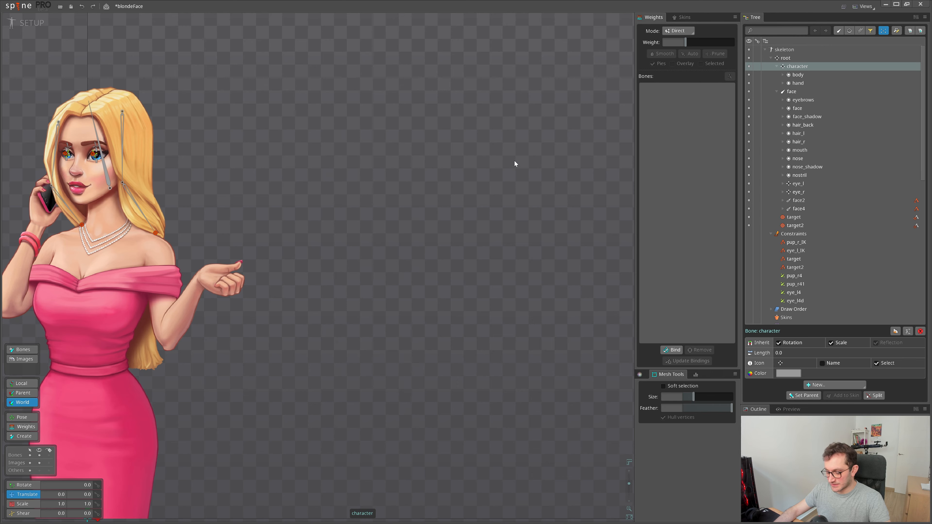
drag(469, 198, 471, 196)
key(c)
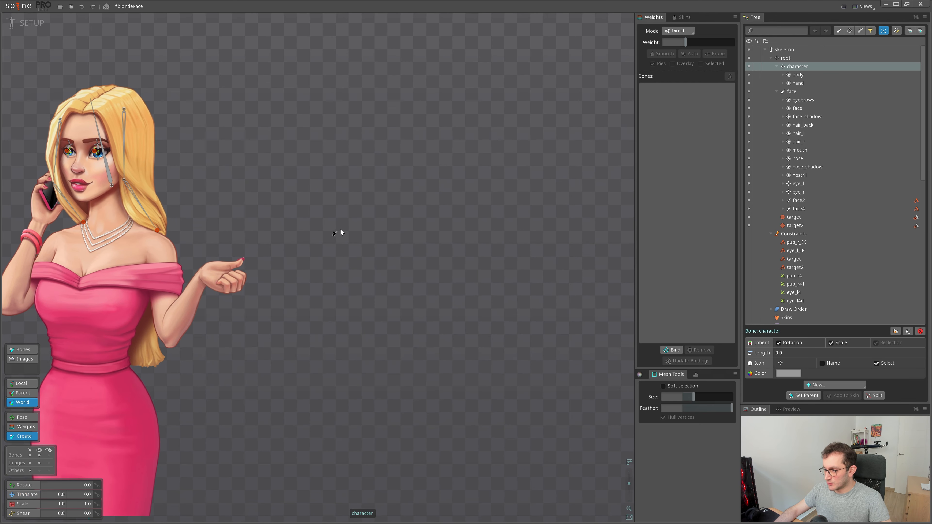
drag(315, 225, 418, 231)
drag(315, 225, 316, 164)
drag(337, 220, 346, 229)
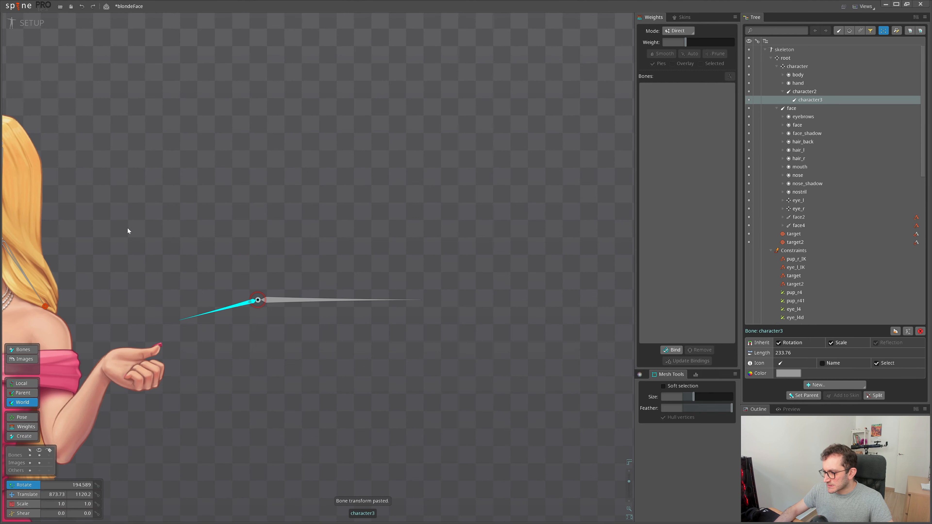
- Try rotating the short child bone about the shared origin, and undo the rotation
drag(256, 392, 172, 330)
scroll(365, 317, down, 2)
key(ctrl+z)
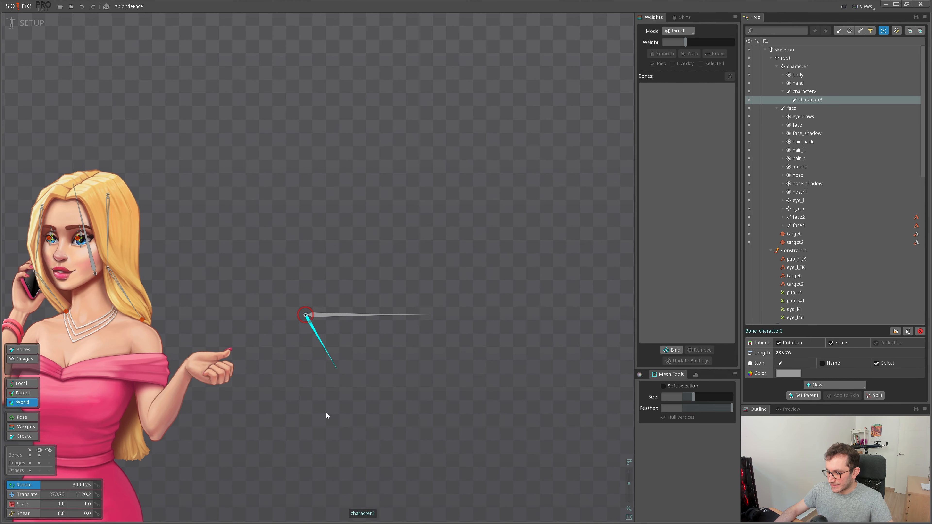
- Add the circle and head_ref images under the horizontal character2 bone and set their translation to 0, 0
click(374, 315)
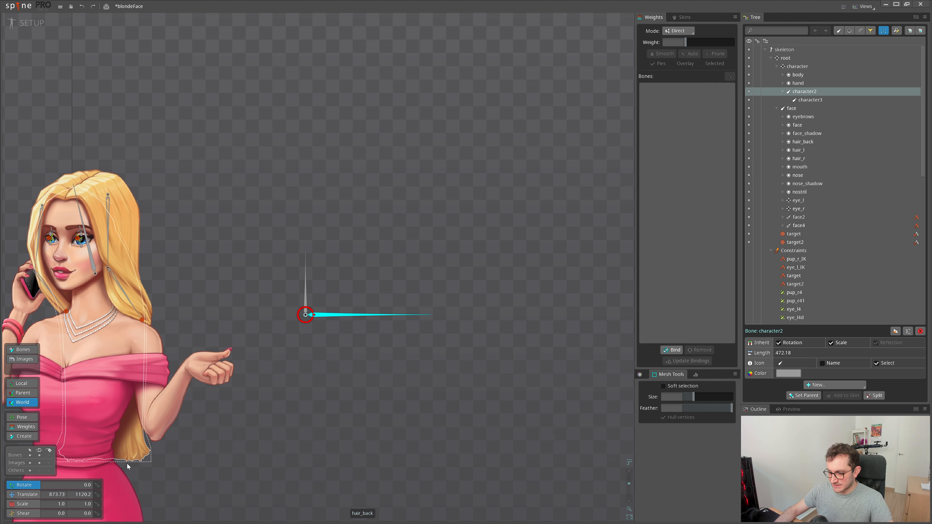
mouse_move(353, 344)
mouse_down()
mouse_move(343, 374)
mouse_move(347, 335)
mouse_up()
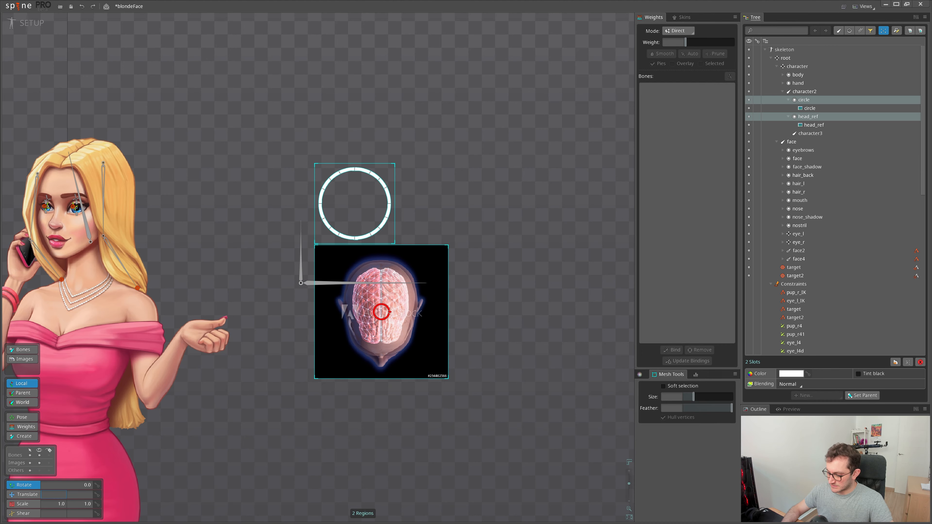
text(0)
key(Tab)
text(0)
key(Return)
scroll(372, 394, up, 2)
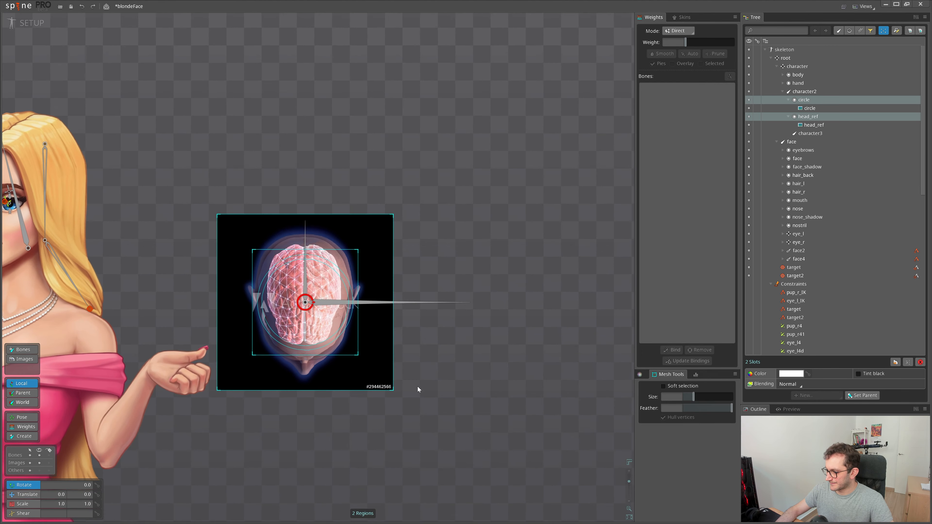
- Turn the head_ref image so its nose points along character2, and create eight child bones of character2 evenly around the circle
click(381, 378)
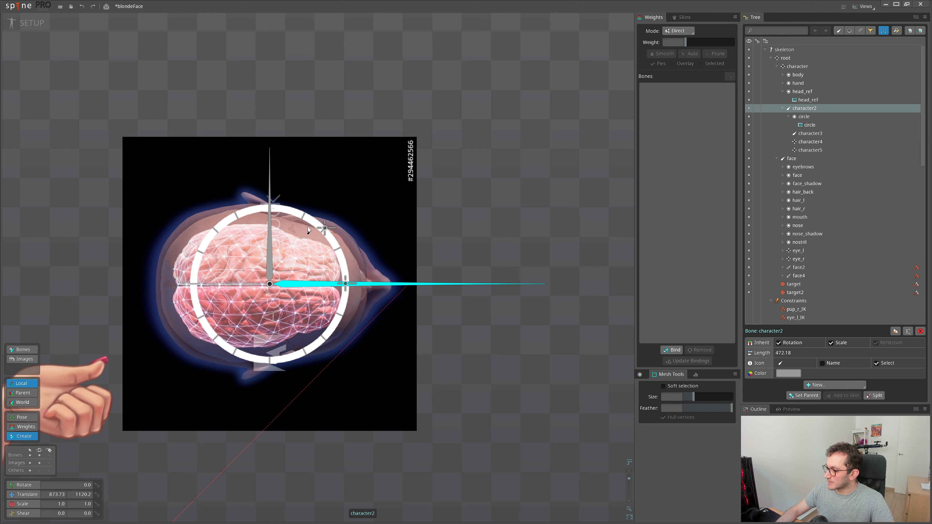
click(271, 207)
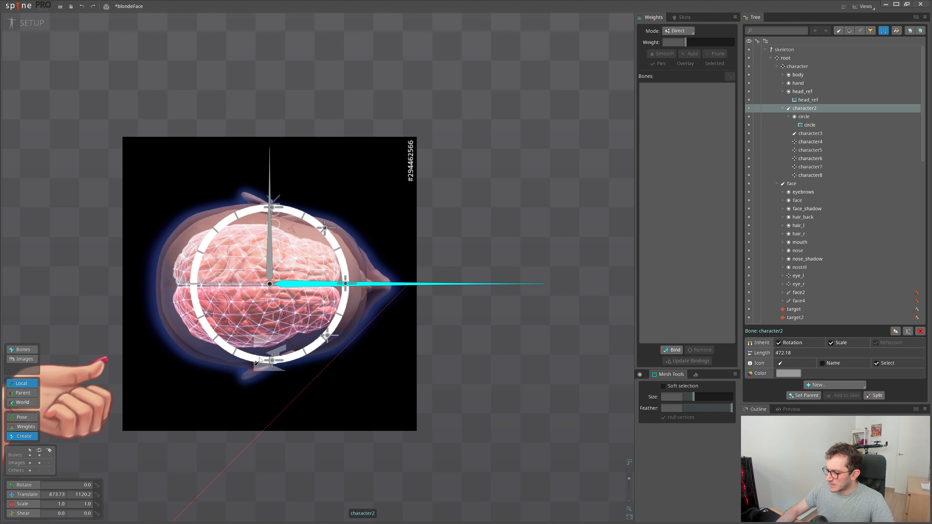
click(222, 344)
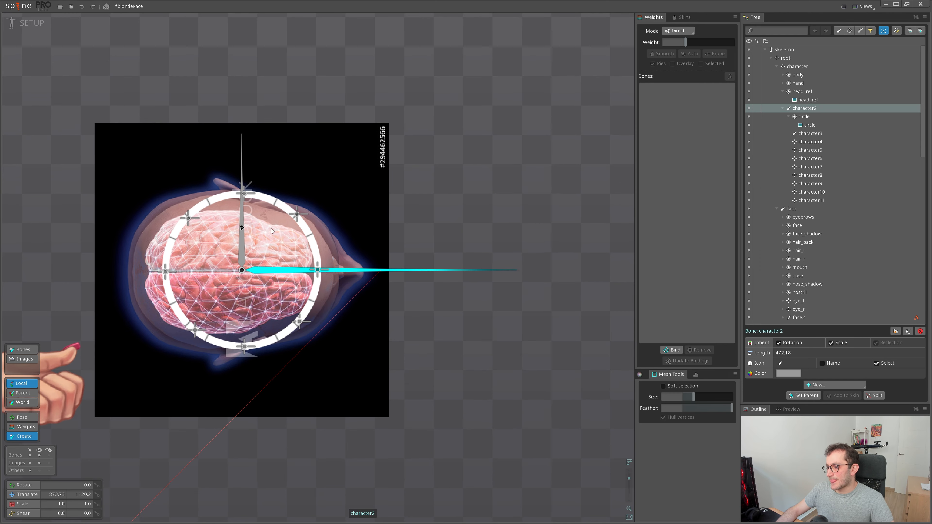
drag(301, 240, 287, 217)
click(265, 248)
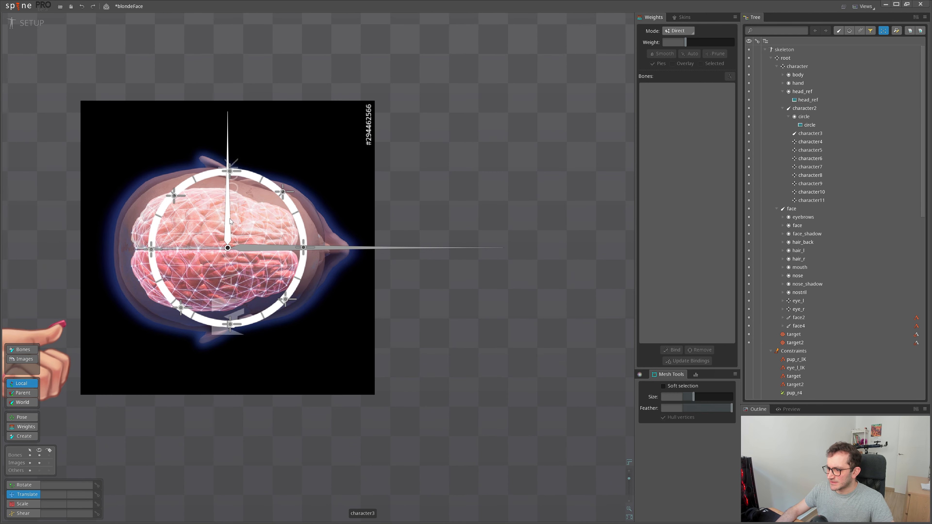
click(284, 193)
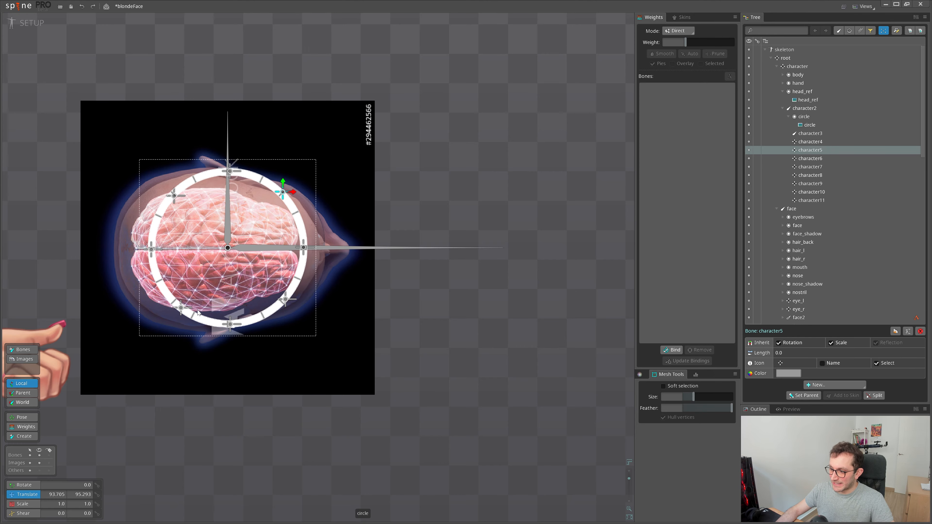
- Compare the character's face with the top-view head reference and its ring of bones
scroll(308, 222, down, 3)
drag(79, 356, 321, 413)
drag(402, 287, 329, 243)
drag(159, 221, 193, 225)
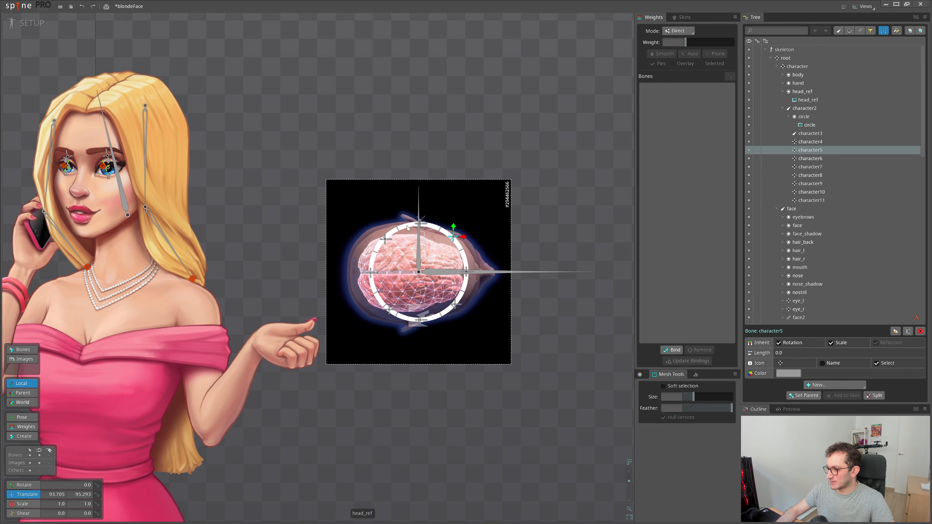
drag(421, 265, 325, 249)
scroll(325, 249, up, 1)
scroll(325, 249, up, 2)
drag(454, 260, 406, 250)
drag(307, 214, 302, 237)
scroll(302, 239, up, 2)
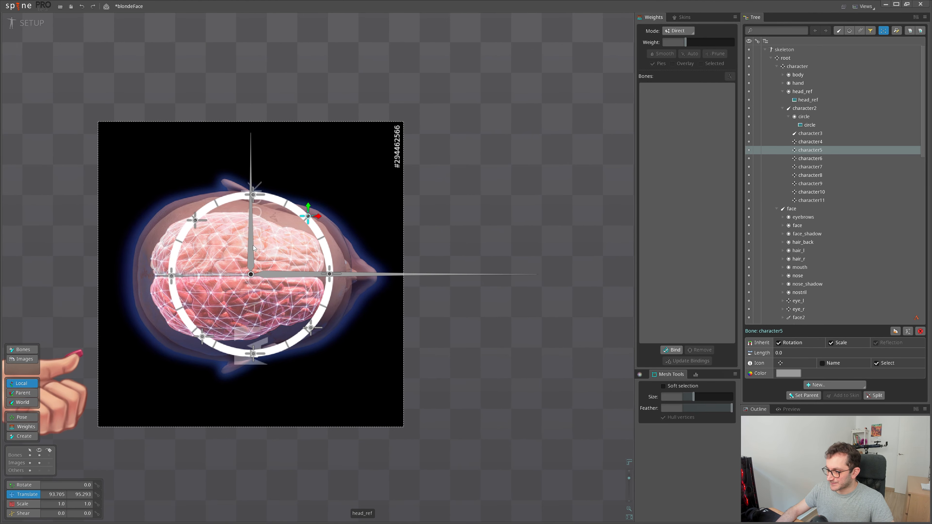
- Try squashing character2 to a Y scale of about 0.37 and rotating the upright character3 bone, and undo both changes
click(279, 274)
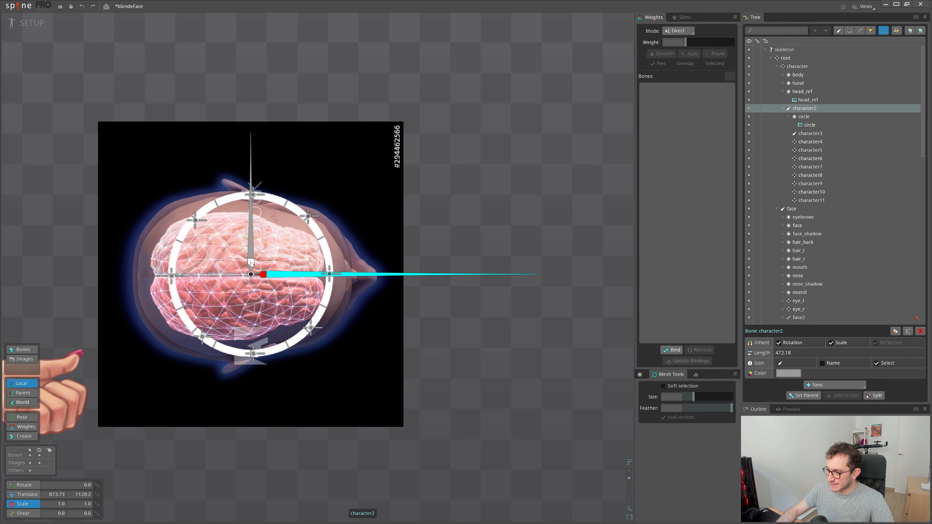
drag(251, 264, 252, 303)
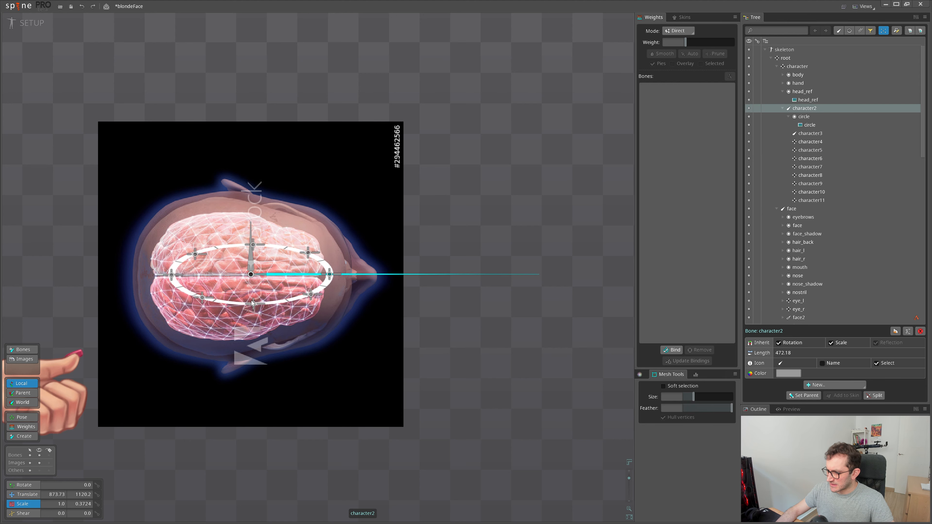
click(268, 273)
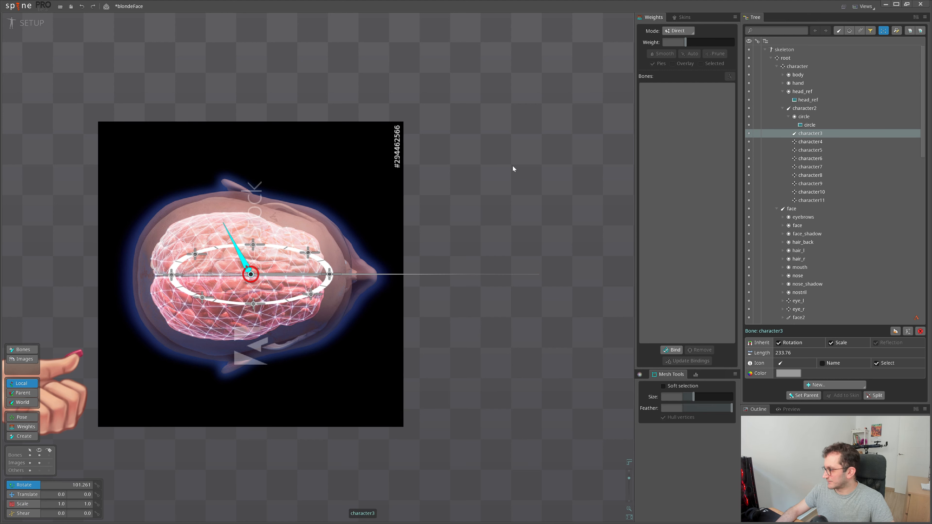
key(ctrl+z)
key(ctrl+z)
- Parent the eight ring bones character4 through character11 to the upright character3 bone
click(816, 143)
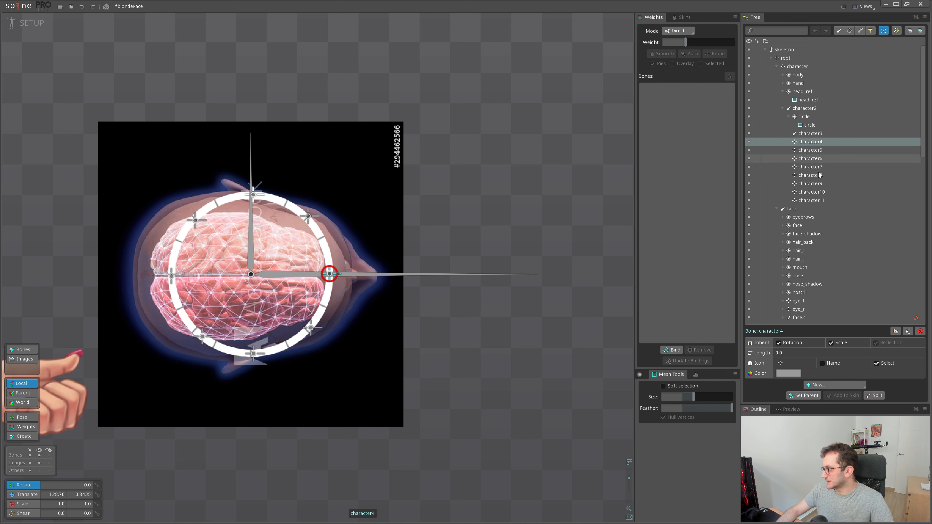
shift+click(812, 200)
drag(817, 143, 810, 134)
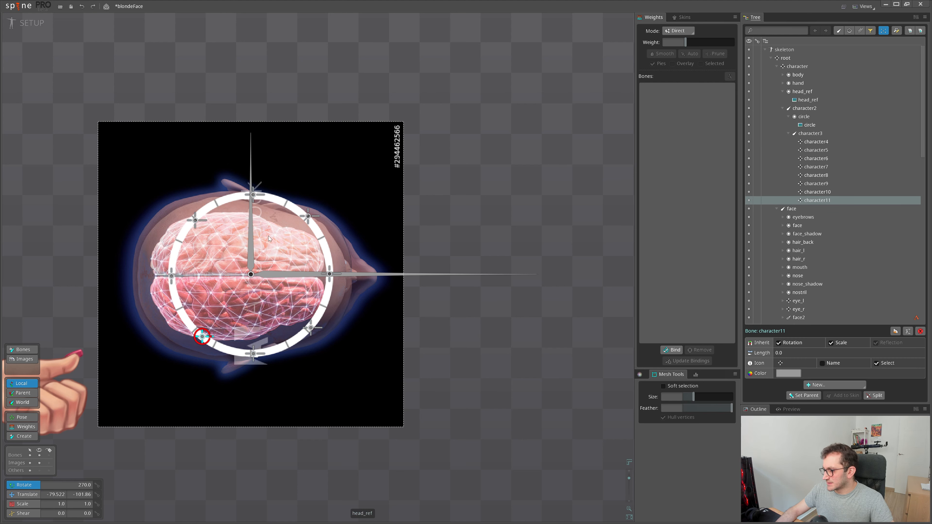
- Try squashing character2 in Y and rotating character3 with its ring bones, and undo the trial
click(304, 220)
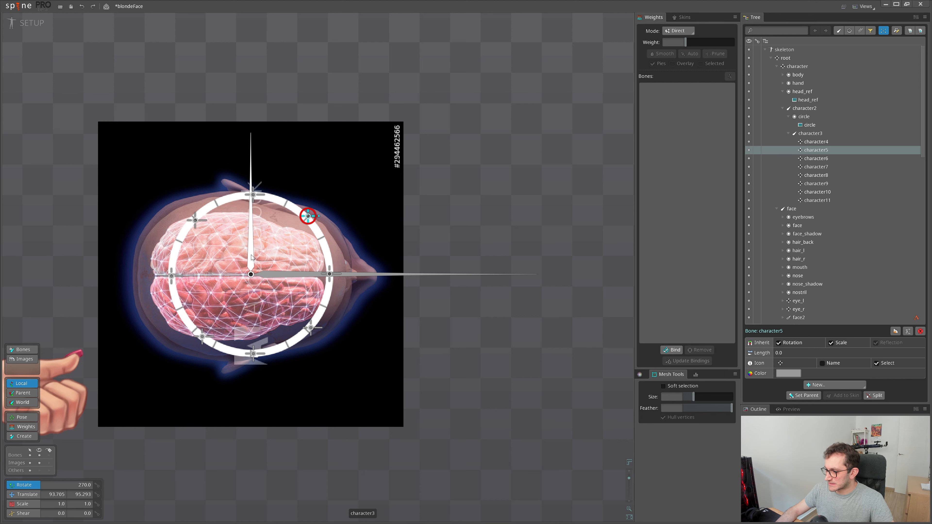
click(275, 276)
drag(275, 277, 251, 274)
click(250, 258)
key(c)
drag(490, 220, 240, 230)
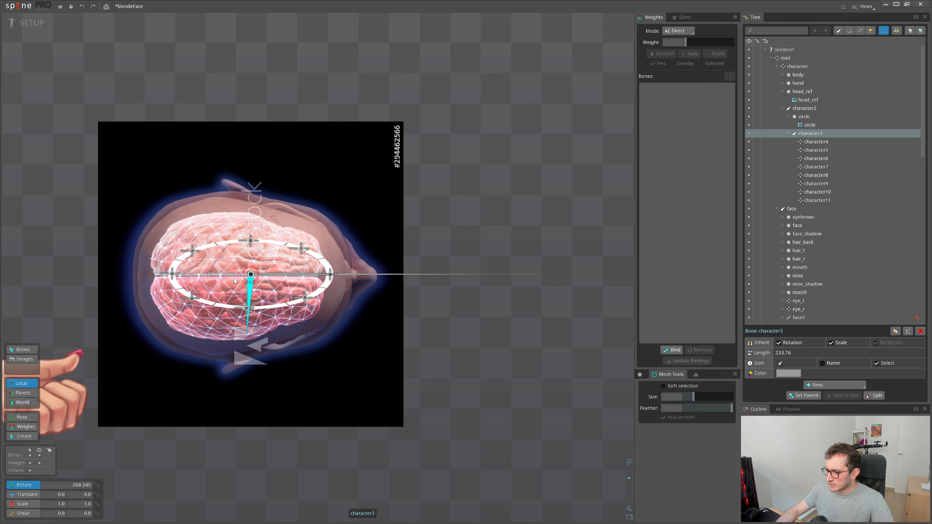
click(251, 310)
key(ctrl+z)
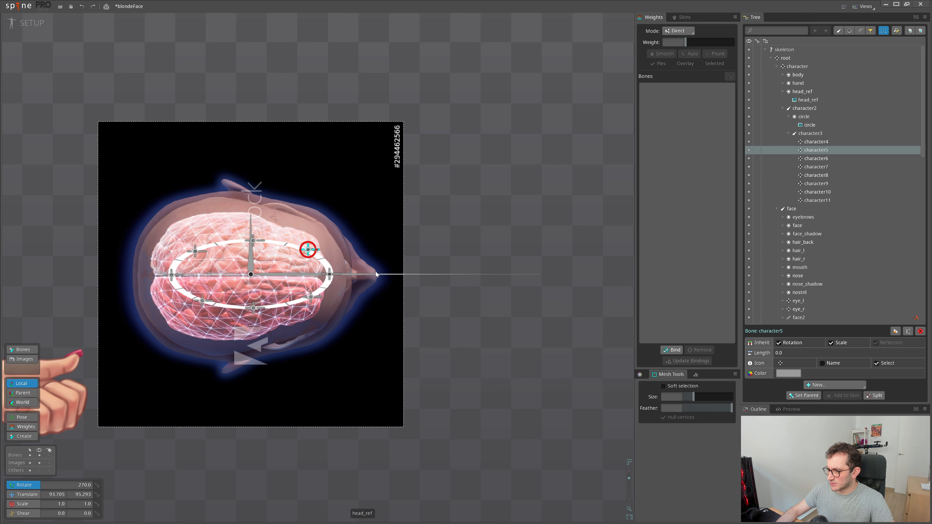
key(ctrl+z)
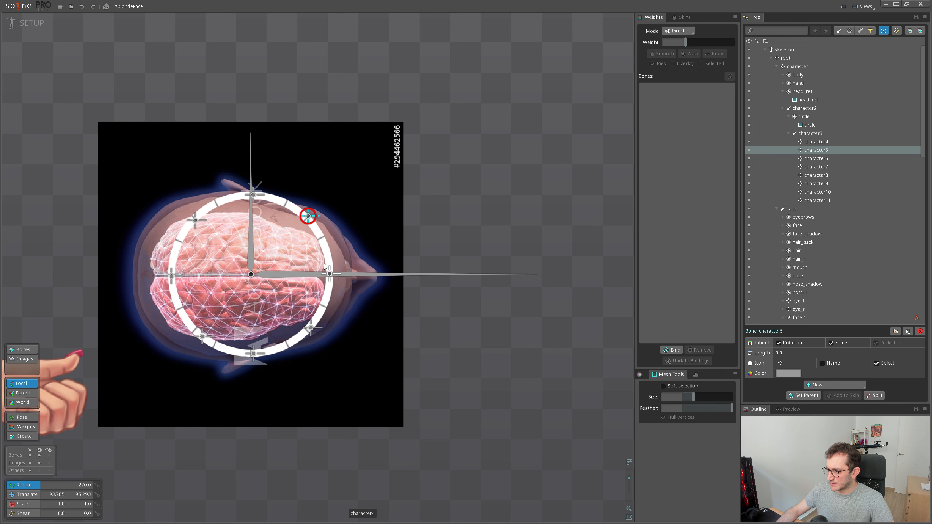
- Turn off rotation inheritance for the eight ring bones character4 through character11
key(Up)
shift+click(830, 200)
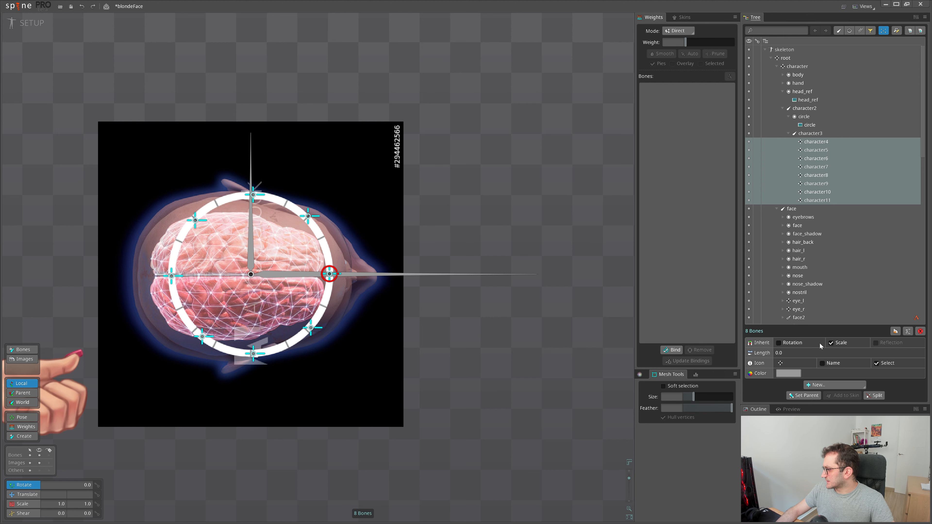
drag(531, 314, 549, 333)
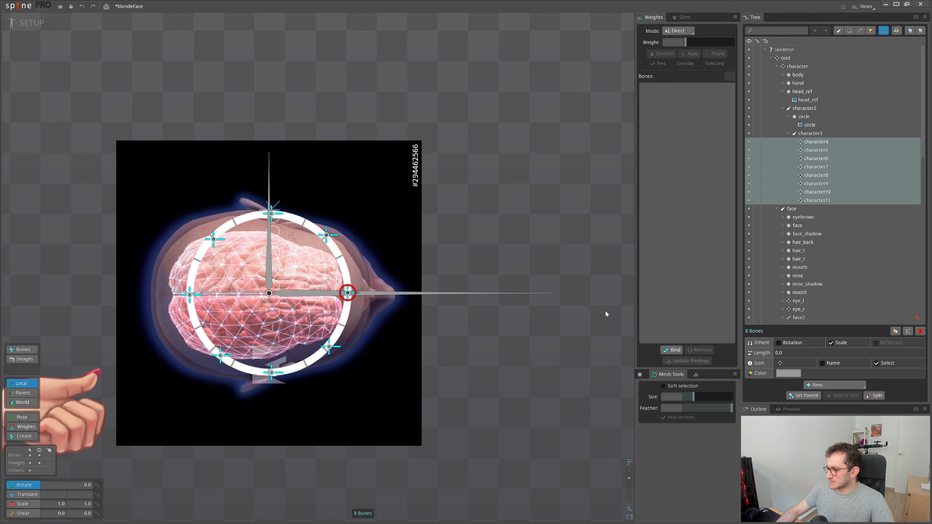
drag(462, 315, 448, 290)
key(space)
- Try squashing character2 to a Y scale of about 0.40 and rotating character3 both ways, and undo the trial
click(370, 269)
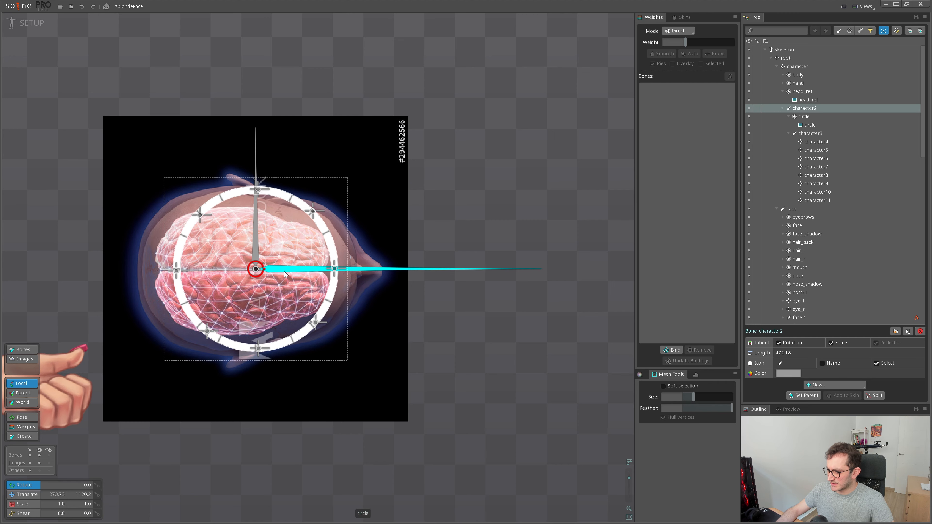
key(x)
drag(259, 262, 261, 296)
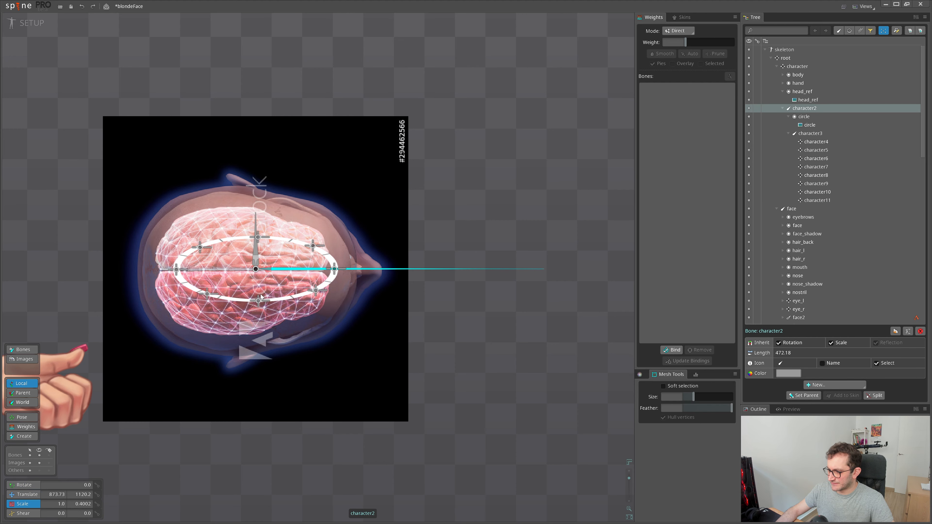
click(256, 253)
key(c)
drag(480, 211, 288, 184)
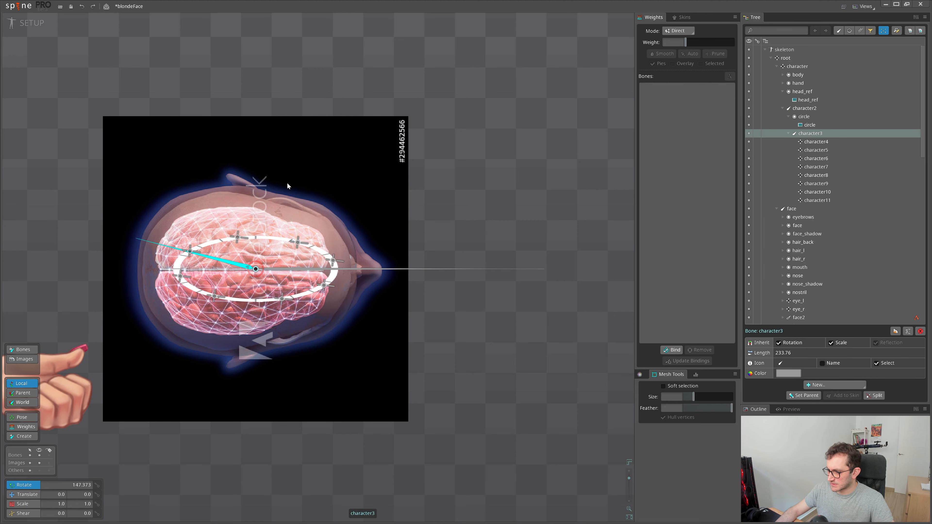
drag(219, 270, 291, 298)
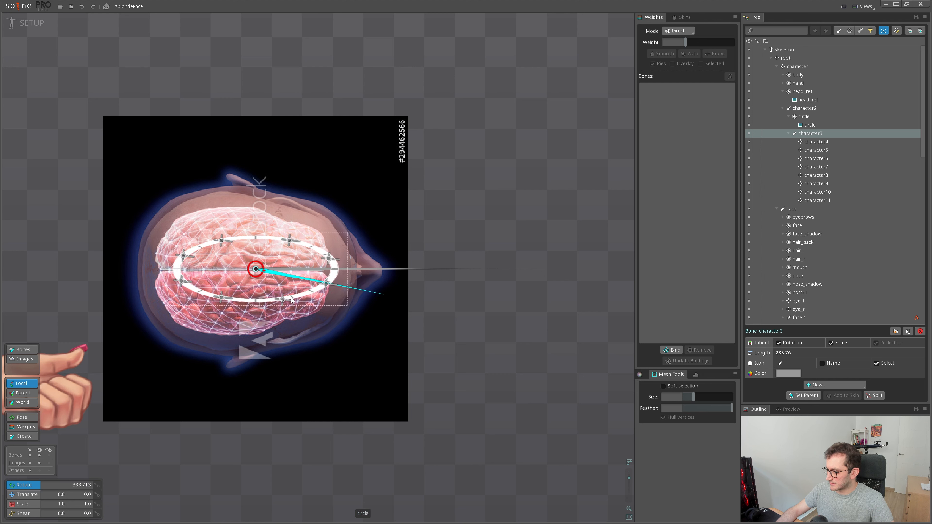
click(283, 300)
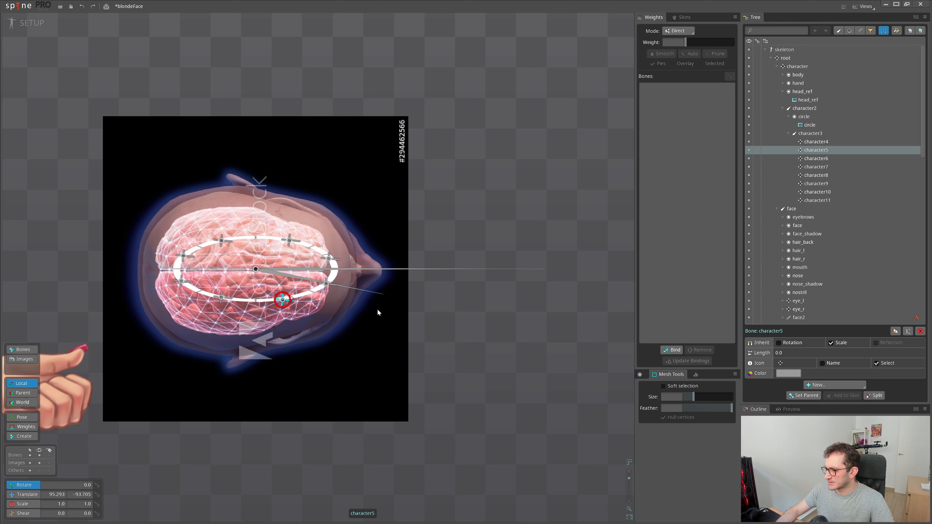
key(ctrl+z)
key(ctrl+z)
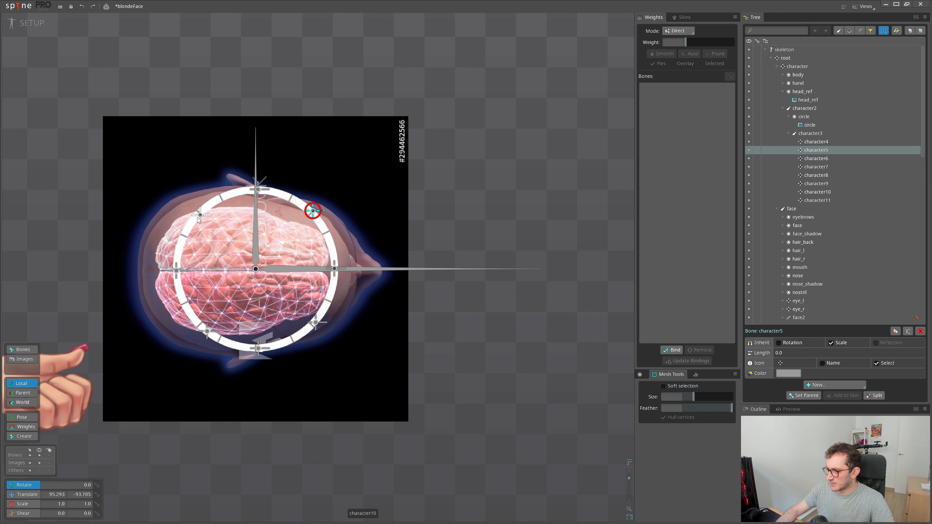
- Turn off scale inheritance for all eight ring bones under character3
ctrl+click(198, 215)
click(816, 141)
shift+click(818, 199)
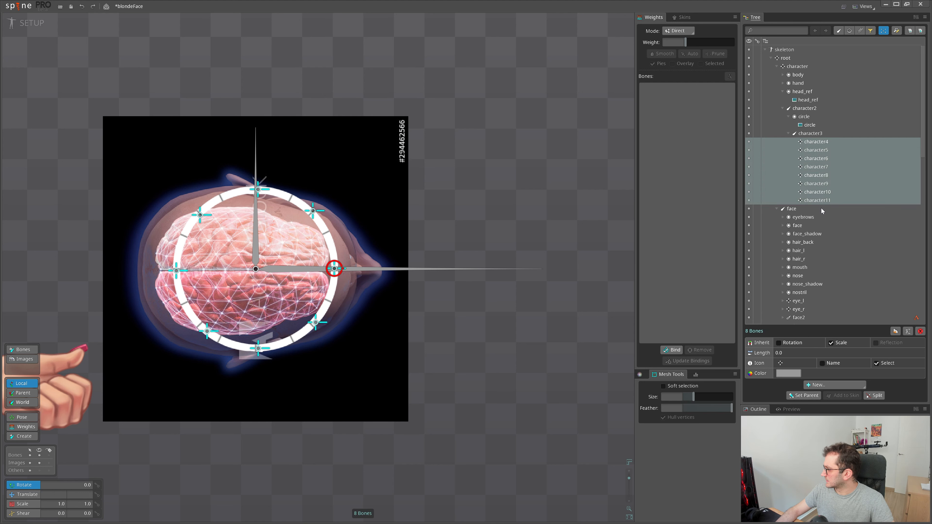
click(280, 233)
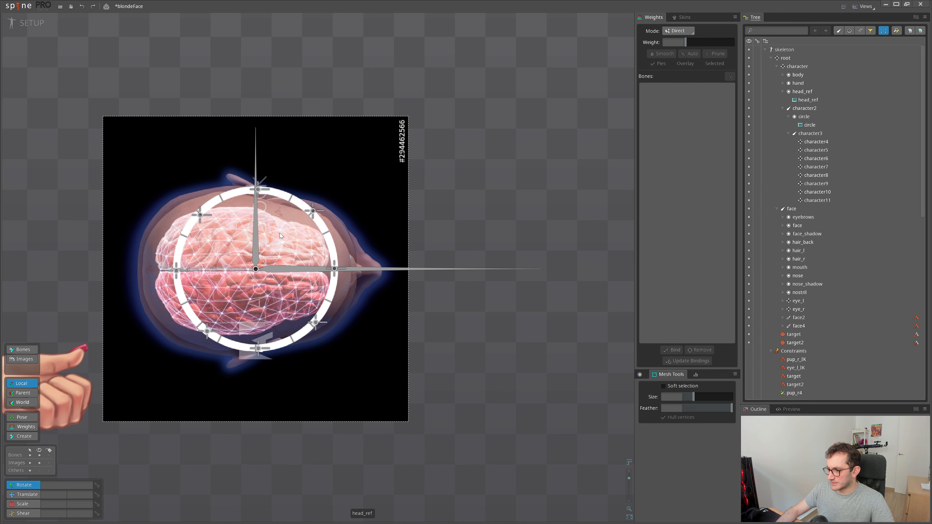
- Squash character2 to a Y scale of about 0.41, test rotating character3, and save the project
click(259, 242)
key(x)
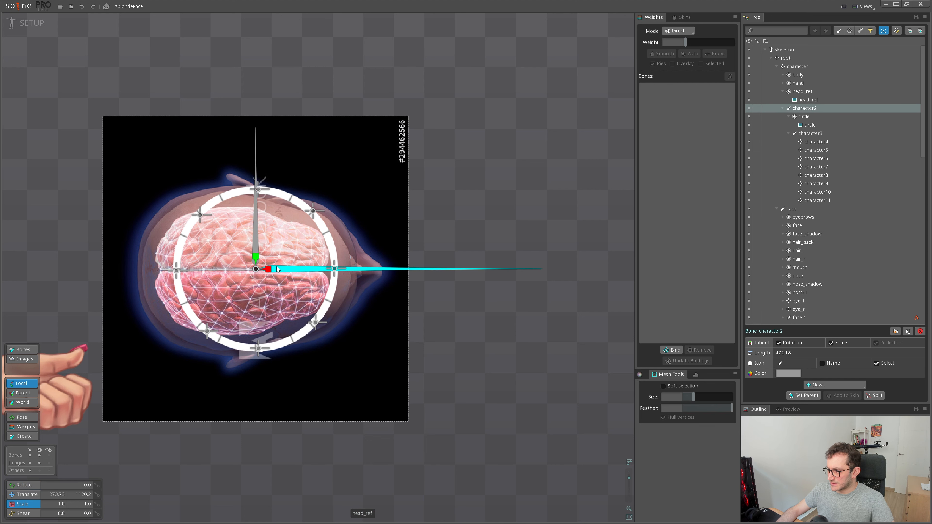
drag(256, 256, 256, 278)
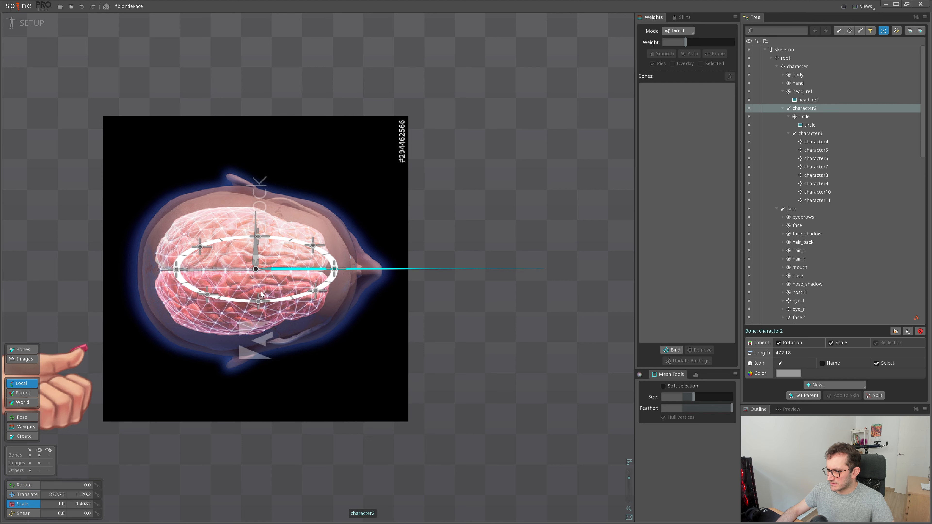
click(256, 249)
key(c)
drag(462, 217, 394, 232)
key(ctrl+s)
- Rename the ring bone at the nose N and the two front diagonal bones E_L and E_R
scroll(395, 231, down, 2)
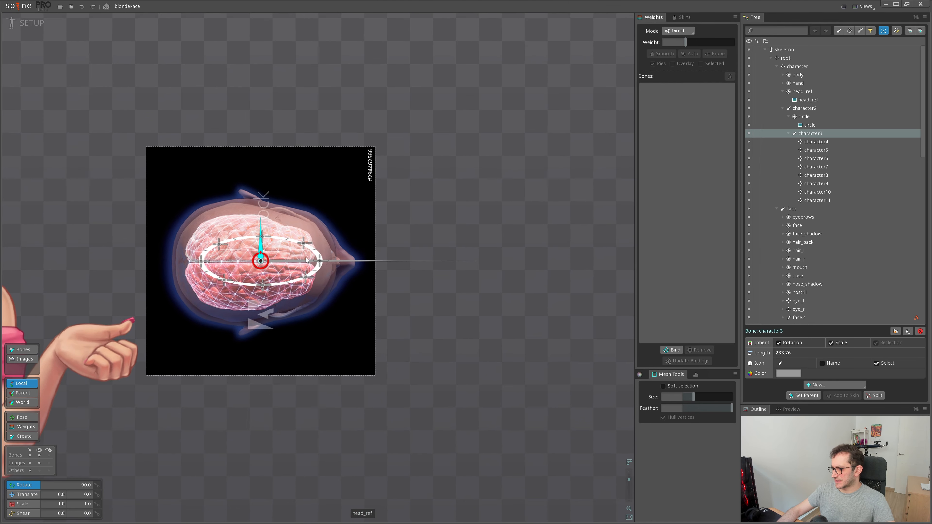
scroll(312, 258, up, 1)
click(320, 261)
click(301, 240)
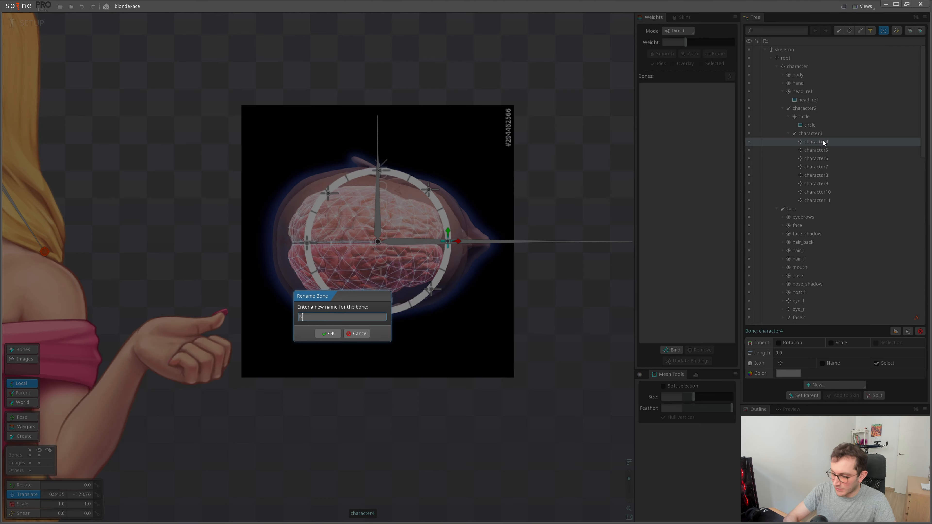
key(Return)
double_click(820, 142)
text(E_L)
key(Return)
double_click(819, 151)
text(E_R)
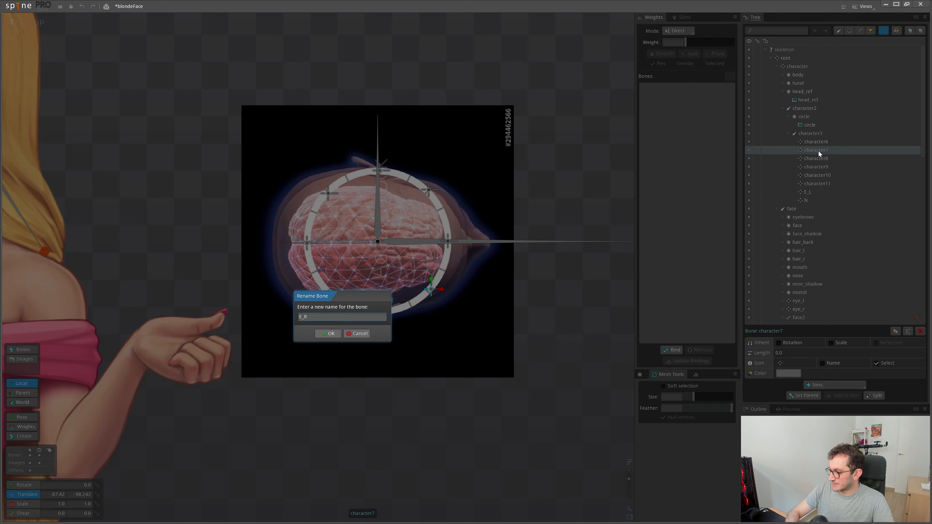
key(Return)
- Rename the two ring bones beside the ears Er_L and Er_r
double_click(816, 142)
text(Er_L)
key(Return)
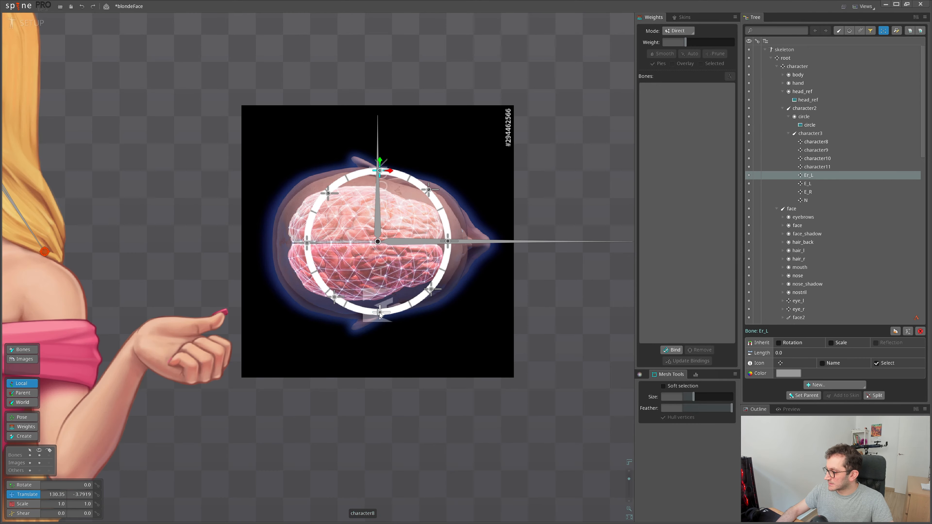
click(380, 313)
double_click(810, 143)
text(Er_r)
key(Return)
- Rename the rearmost ring bone B and the two back diagonal bones B_L and B_R
click(334, 297)
double_click(870, 144)
text(B)
key(Return)
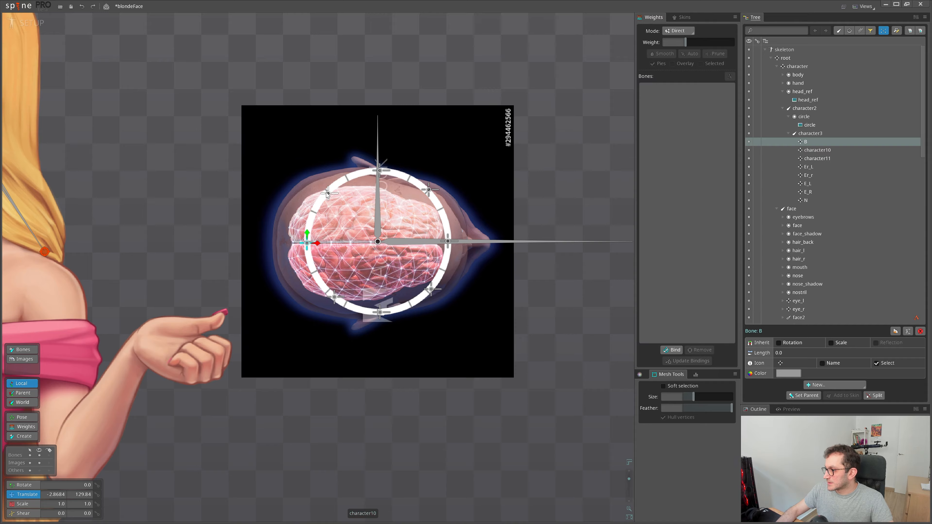
double_click(815, 150)
text(B_L)
key(Return)
double_click(823, 158)
text(B_R)
key(Return)
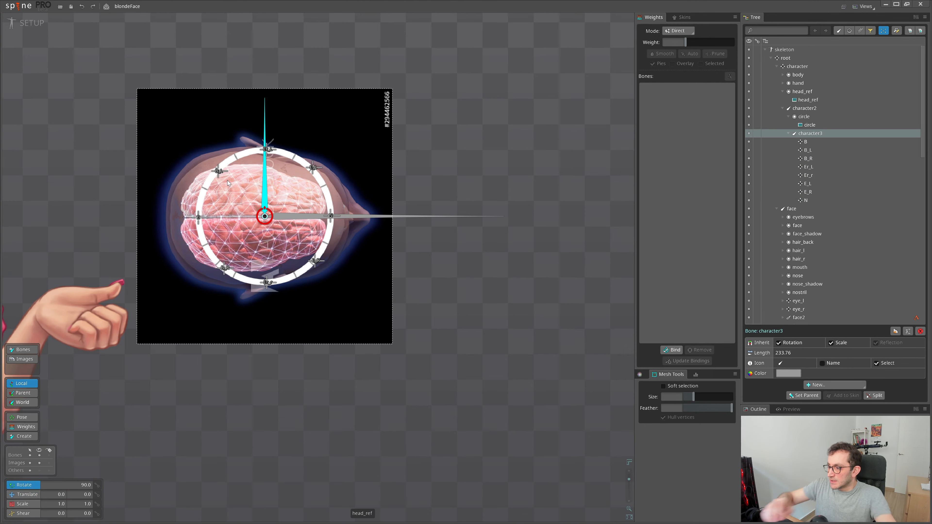
- Move character2 with its ring onto the character's face at about 16.2, 1390.7, and hide the eye_l and eye_r bones
scroll(411, 296, down, 3)
drag(385, 312, 518, 273)
scroll(517, 297, down, 3)
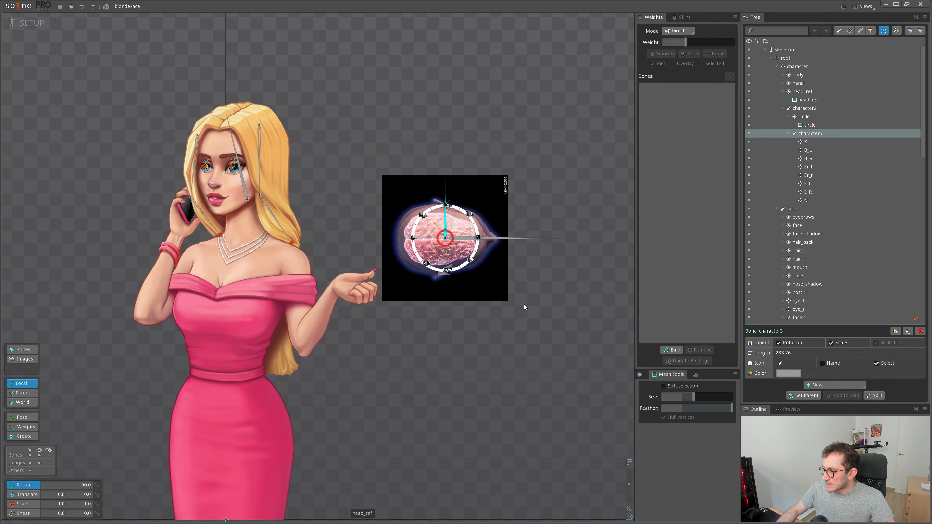
drag(304, 229, 320, 281)
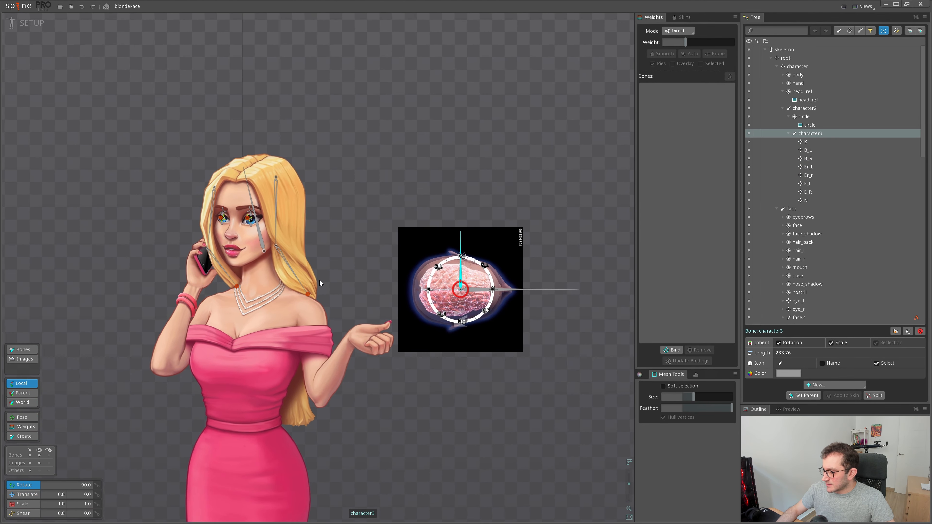
click(480, 291)
key(t)
drag(511, 265, 344, 147)
drag(122, 213, 165, 224)
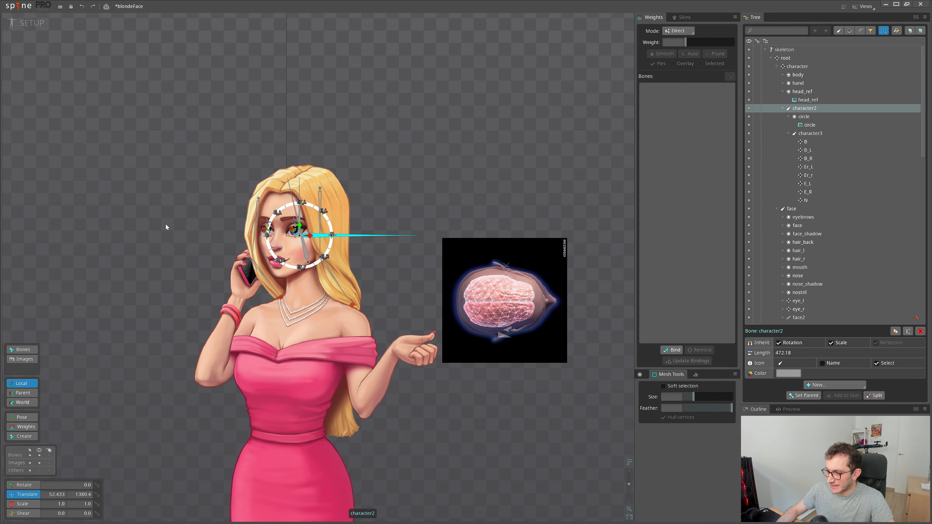
scroll(165, 224, up, 4)
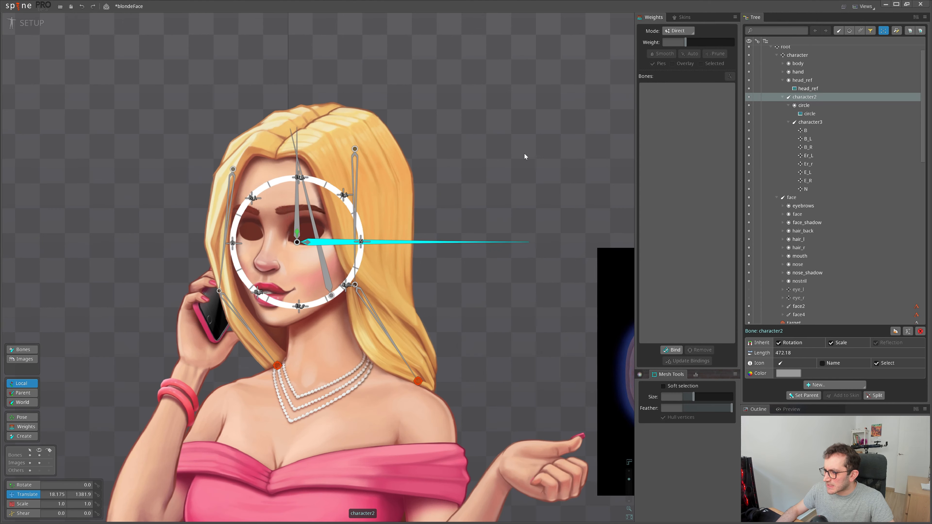
drag(524, 153, 524, 149)
- Squash character2 to a Y scale of about 0.24 so the ring forms a flat ellipse across the eyes
key(s)
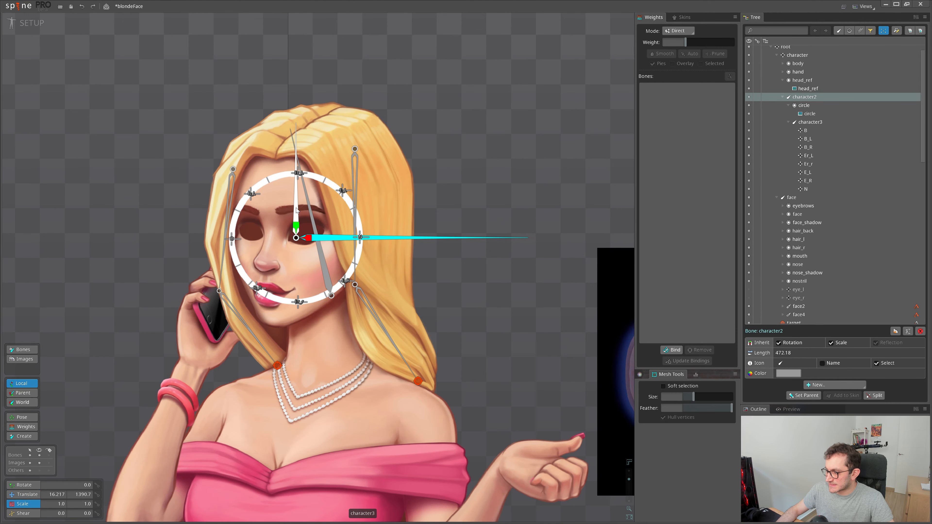
click(297, 209)
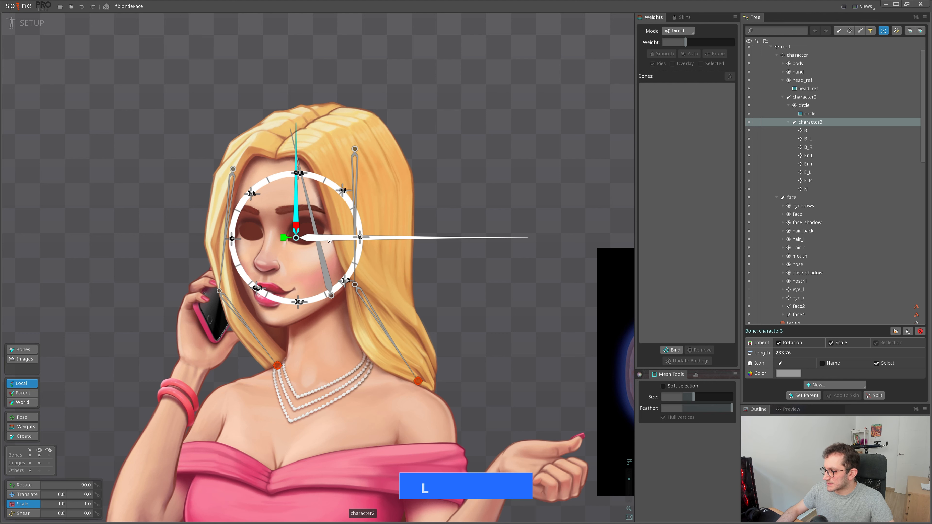
click(302, 237)
drag(296, 228, 298, 263)
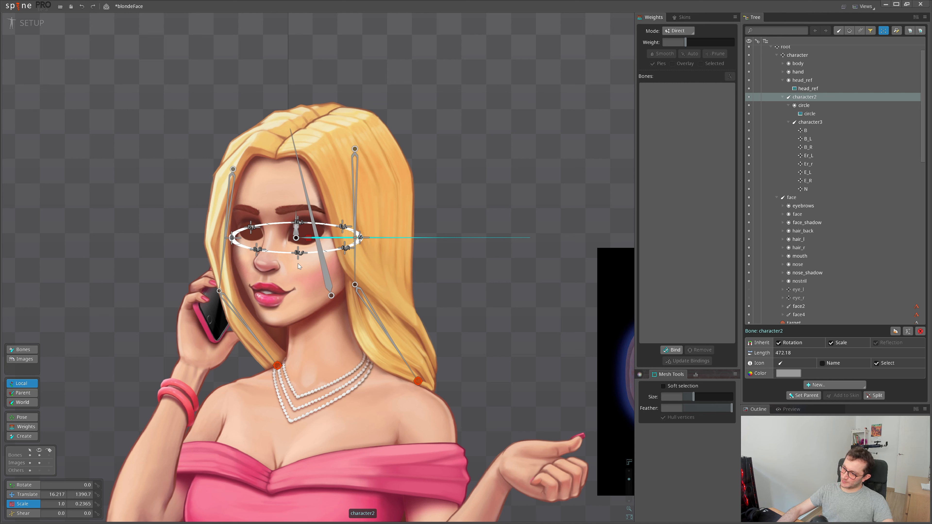
- Move character2's ring to the top of the hair at about 55.9, 1608, and widen its Y scale to about 0.32
key(v)
drag(519, 147, 512, 57)
key(s)
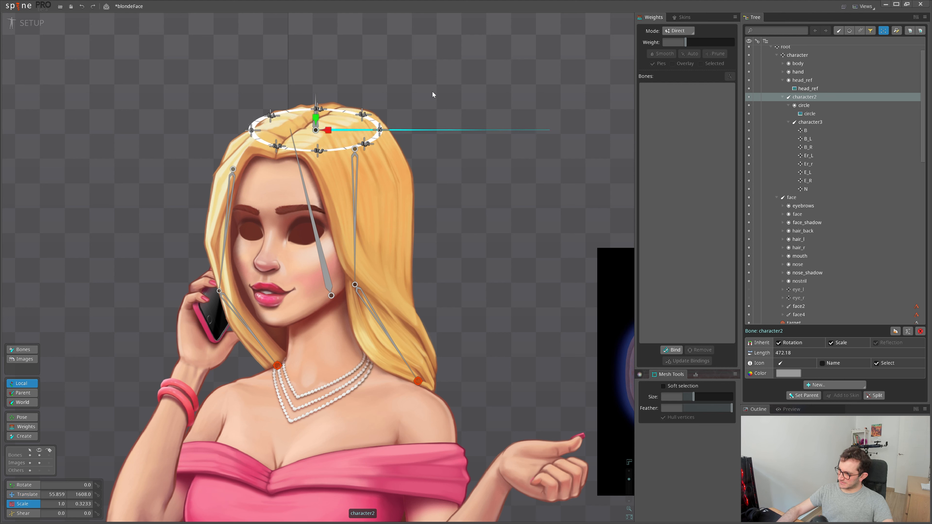
- Move character2's ring from the top of the hair down across the eyes, to about 16.7, 1416.1
drag(510, 86, 491, 180)
scroll(292, 237, up, 5)
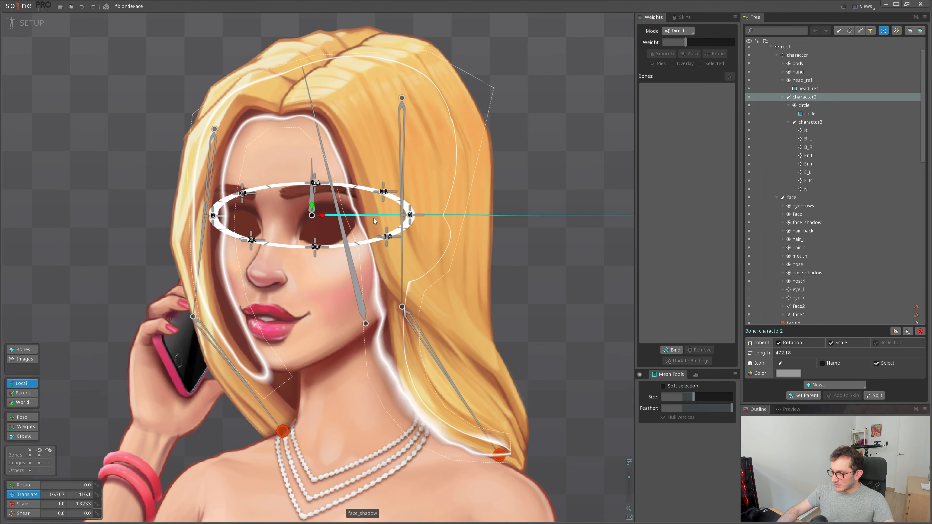
scroll(413, 217, down, 2)
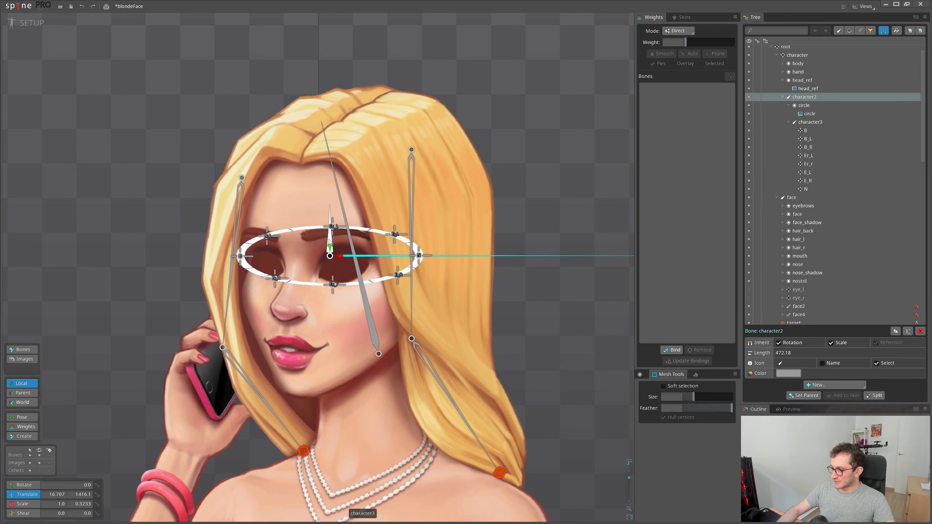
- Rename the bone character3 to rotator and its parent character2 to scale_rig
click(330, 242)
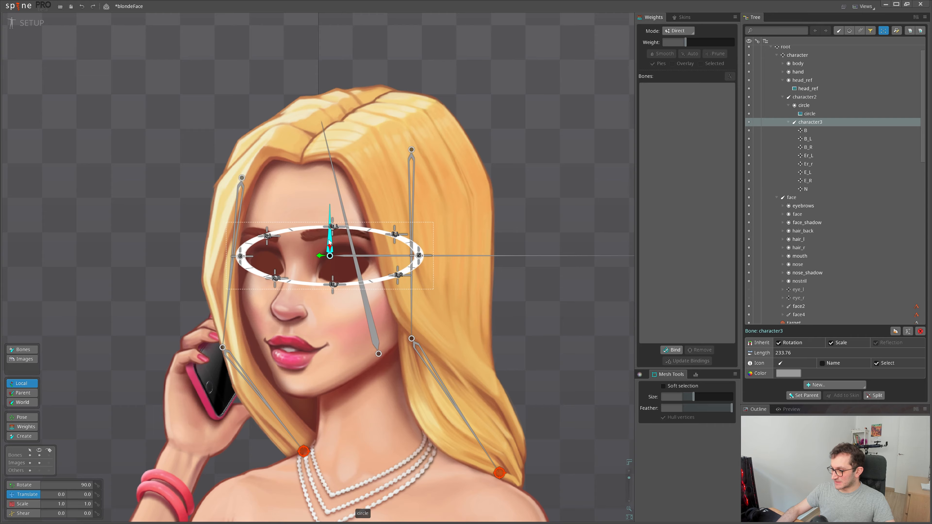
double_click(809, 123)
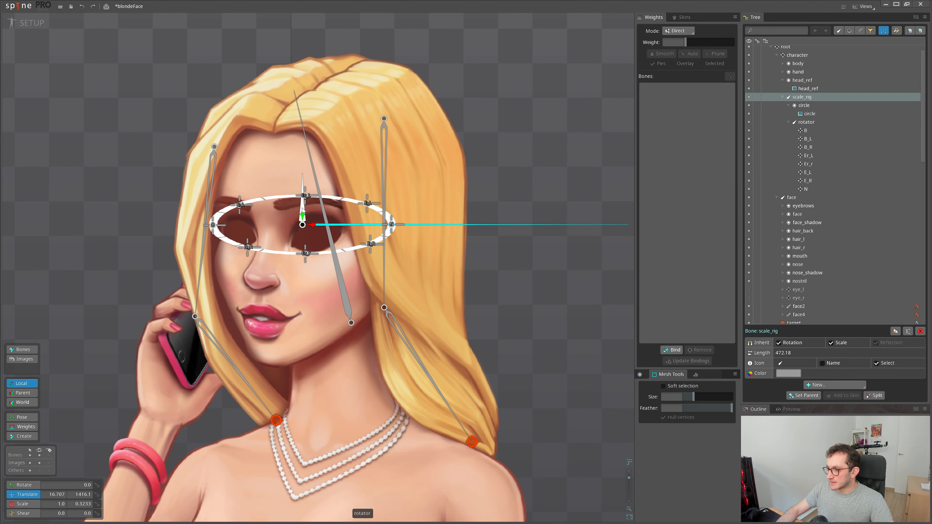
- Rotate the rotator bone to about 332 degrees so the ring bones travel around the ellipse
click(303, 210)
key(c)
drag(534, 113, 533, 200)
drag(315, 298, 295, 300)
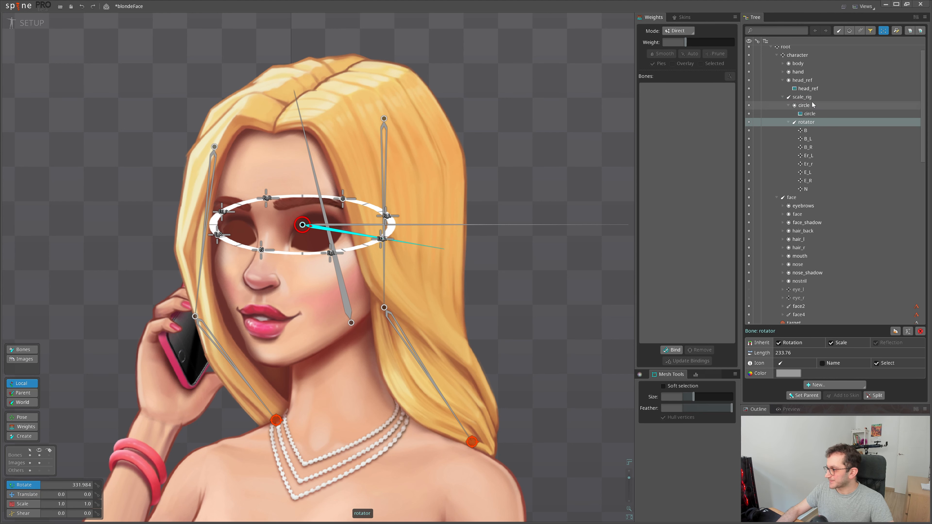
- Move scale_rig slightly down the face to about 10.7, 1388.7, and save the project
click(805, 97)
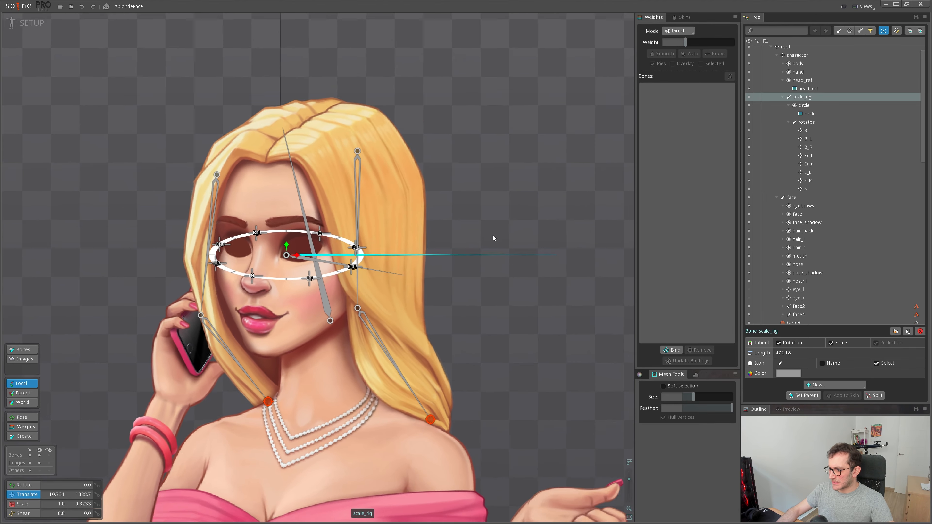
scroll(276, 240, up, 5)
key(ctrl+s)
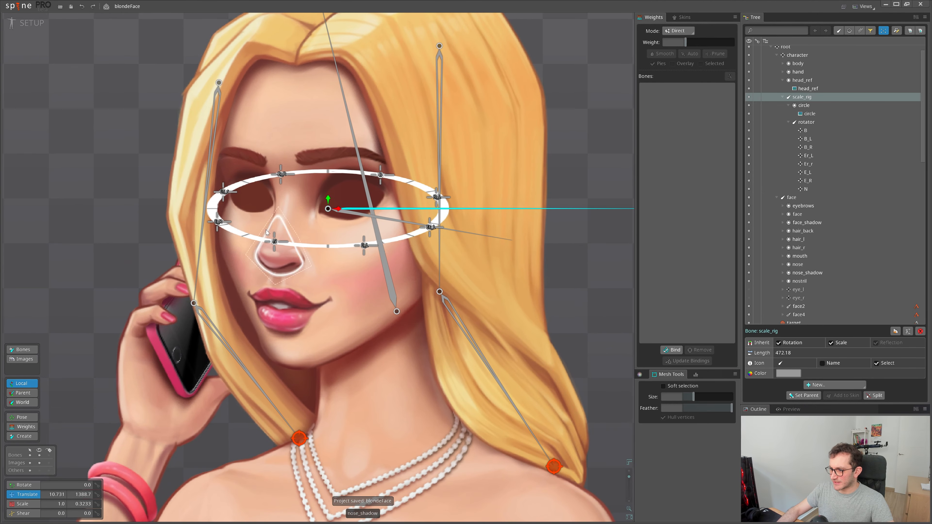
- Try turning the rotator bone to test the ring's motion, and undo the test rotations
drag(438, 236, 327, 244)
key(space)
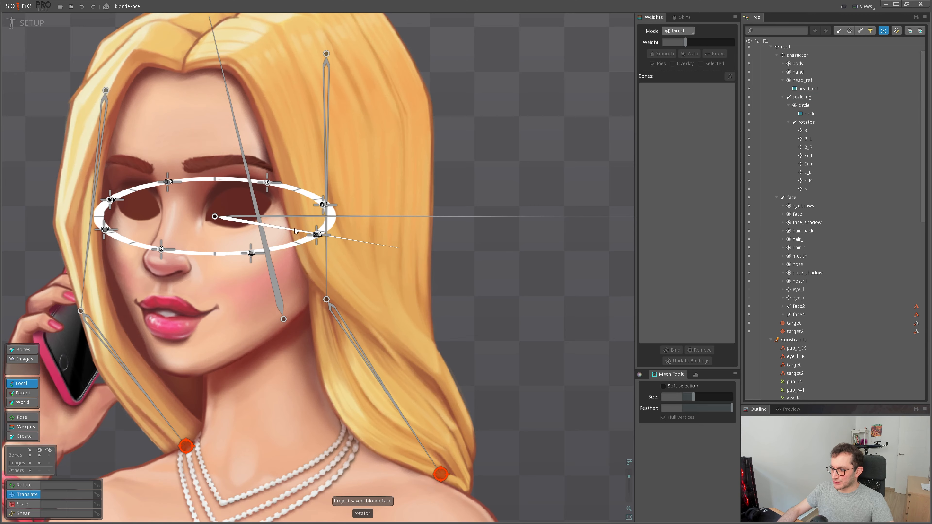
click(295, 229)
scroll(379, 235, down, 1)
scroll(379, 235, down, 2)
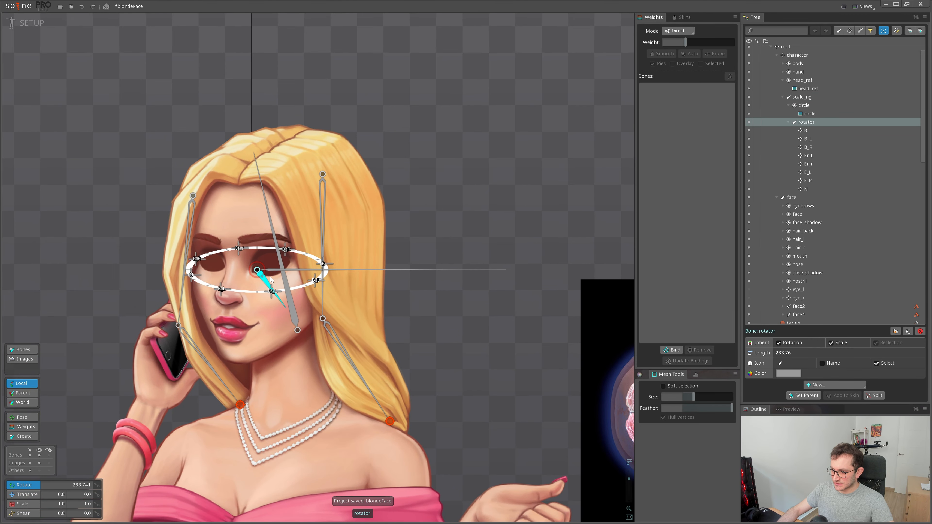
key(ctrl+z)
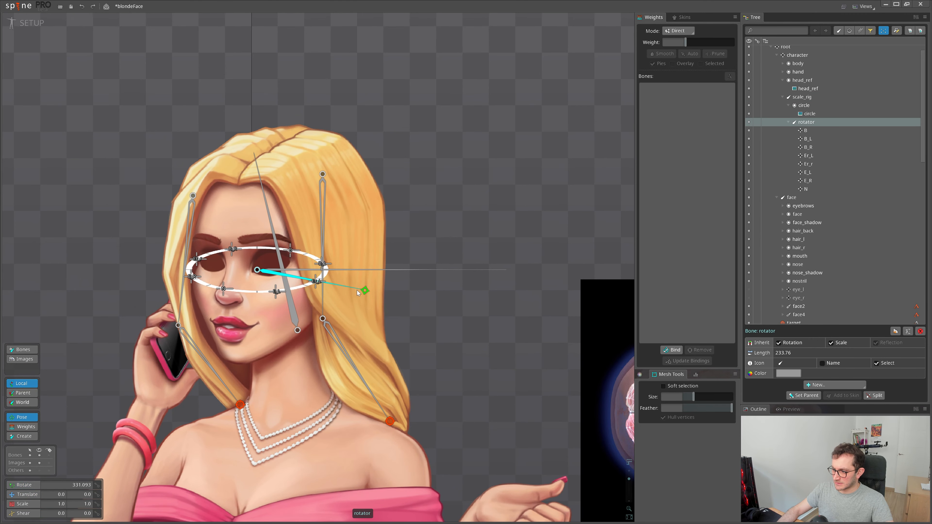
key(ctrl+z)
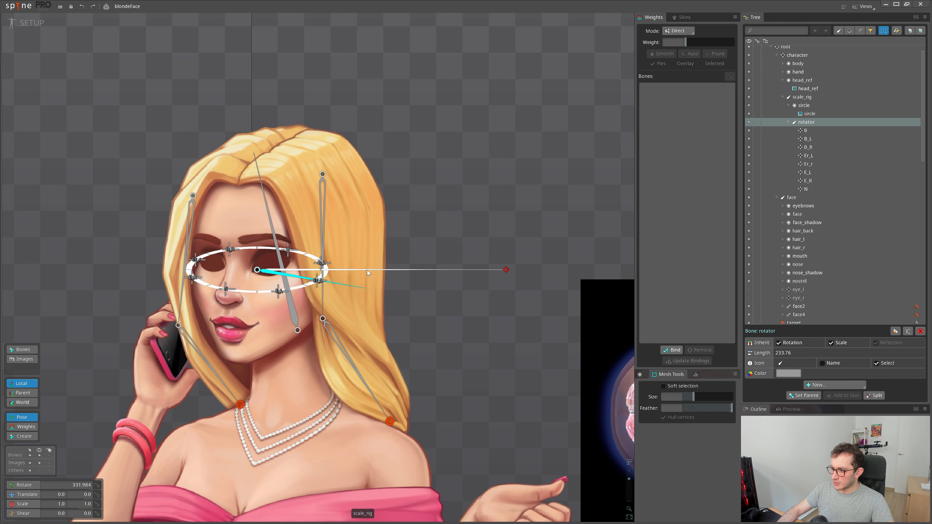
- Try flattening scale_rig to a Y scale of about 0.25, undo the scaling and save the project
click(366, 270)
key(x)
drag(258, 253, 258, 280)
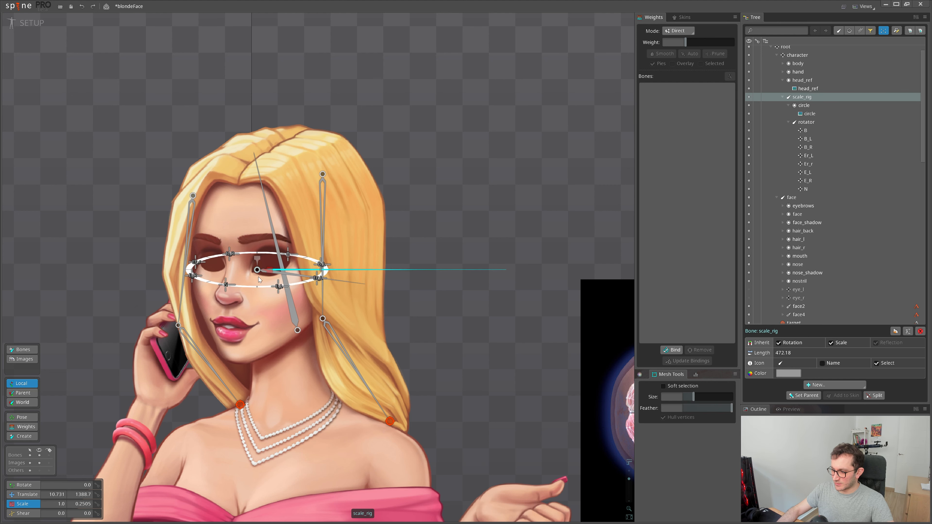
key(ctrl+z)
drag(415, 251, 452, 237)
key(ctrl+s)
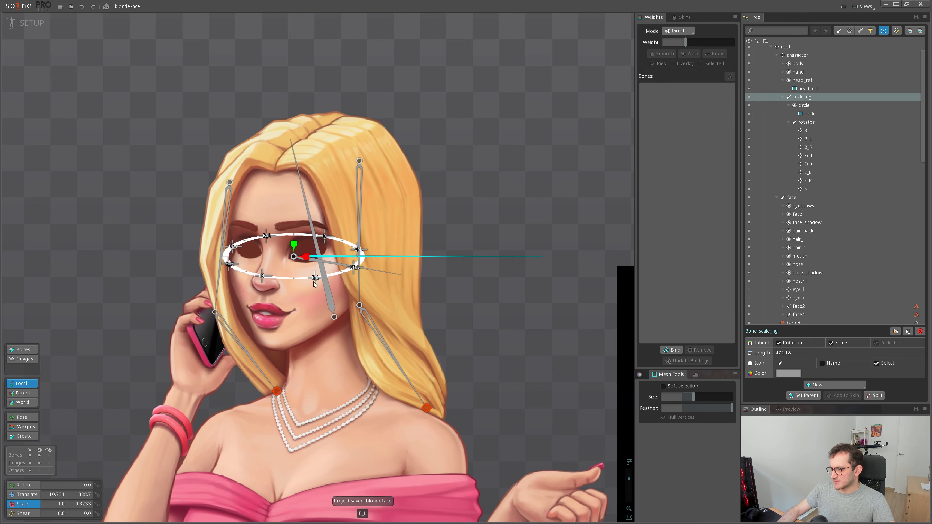
- Examine how the ring's bones line up with the nose, the face mesh and the face2 hair bone
scroll(269, 283, up, 1)
drag(269, 283, 254, 297)
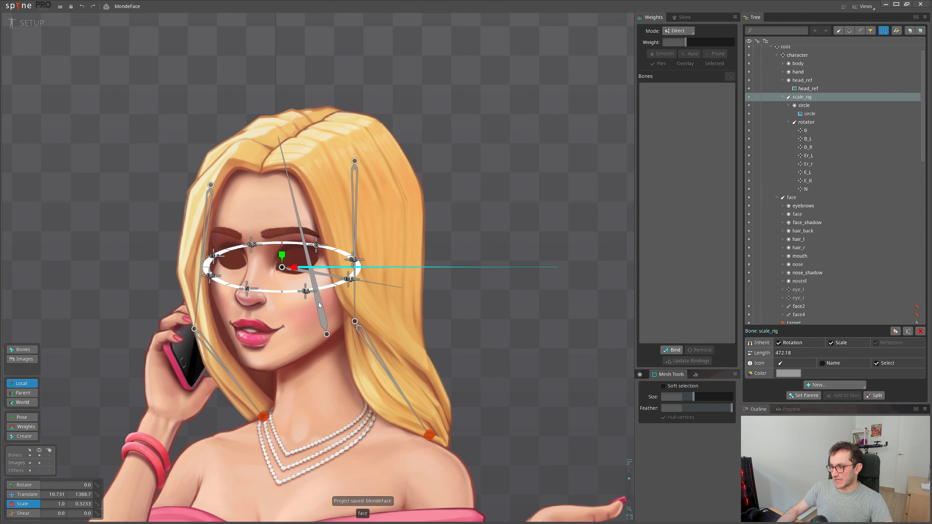
drag(261, 331, 272, 274)
drag(256, 234, 257, 286)
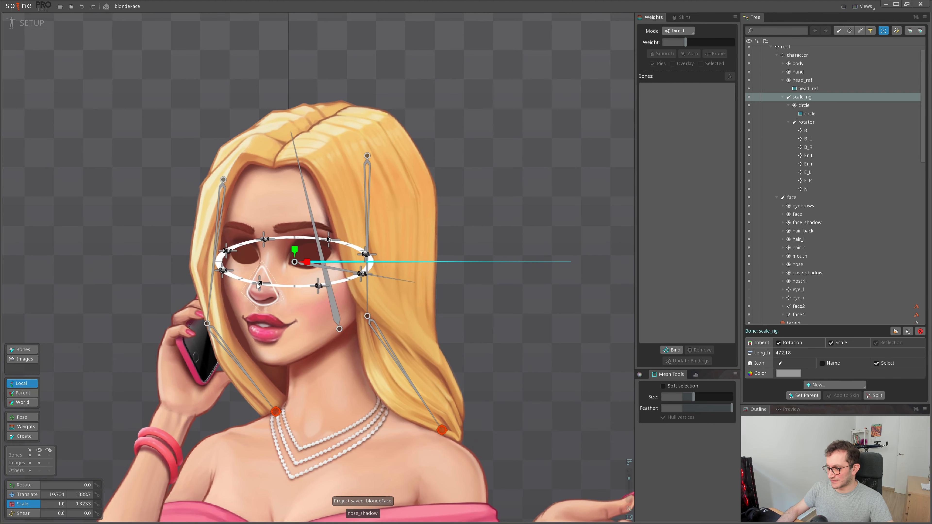
scroll(272, 198, up, 3)
click(272, 199)
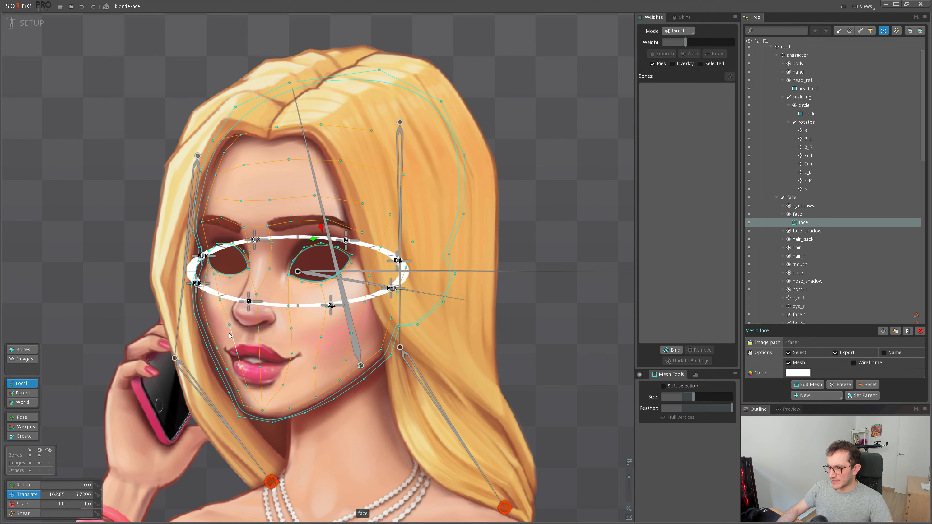
drag(344, 337, 311, 343)
click(369, 174)
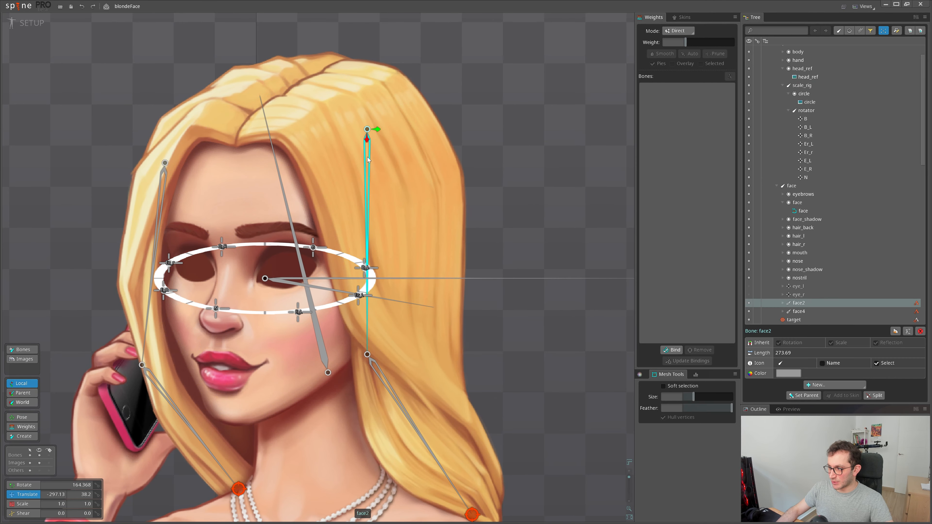
scroll(325, 250, down, 2)
drag(401, 257, 449, 264)
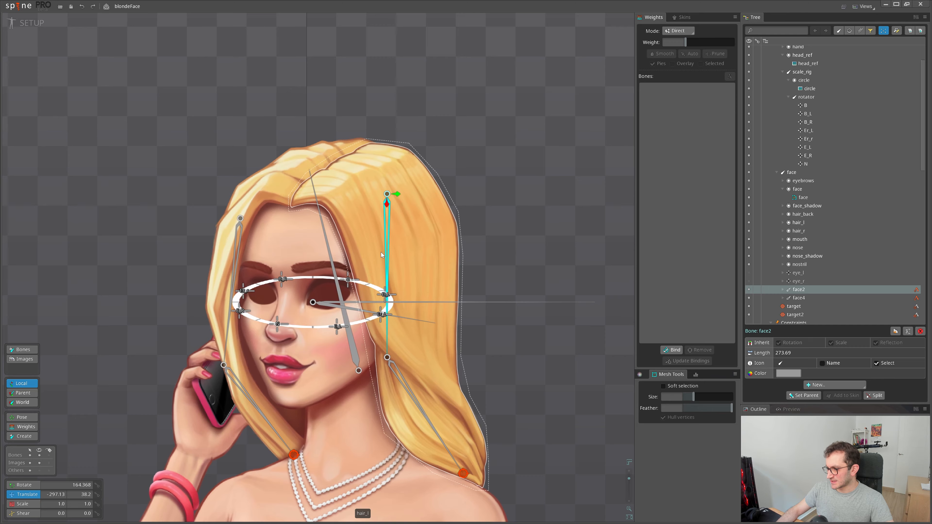
drag(355, 255, 341, 230)
scroll(273, 280, up, 2)
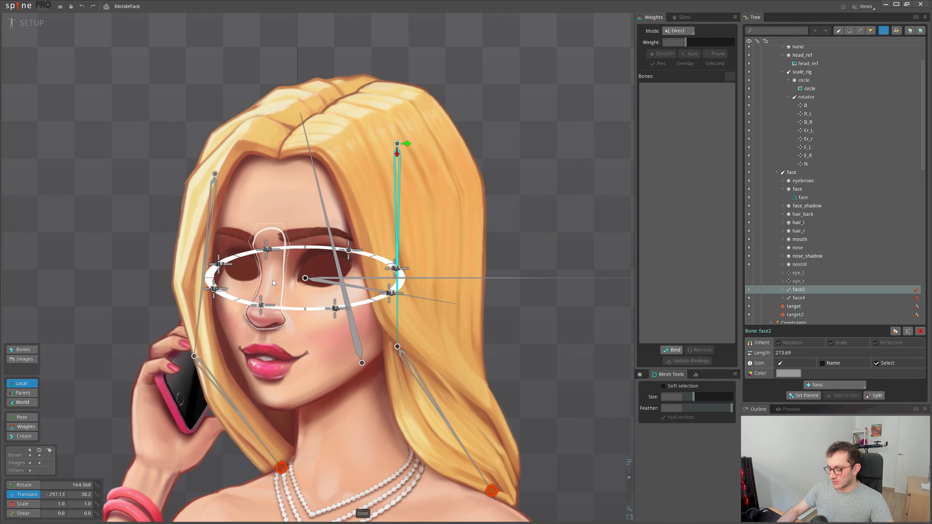
- Bring back the hidden eyes, then try moving the eye_l bone and undo the move
key(ctrl+z)
scroll(294, 296, up, 6)
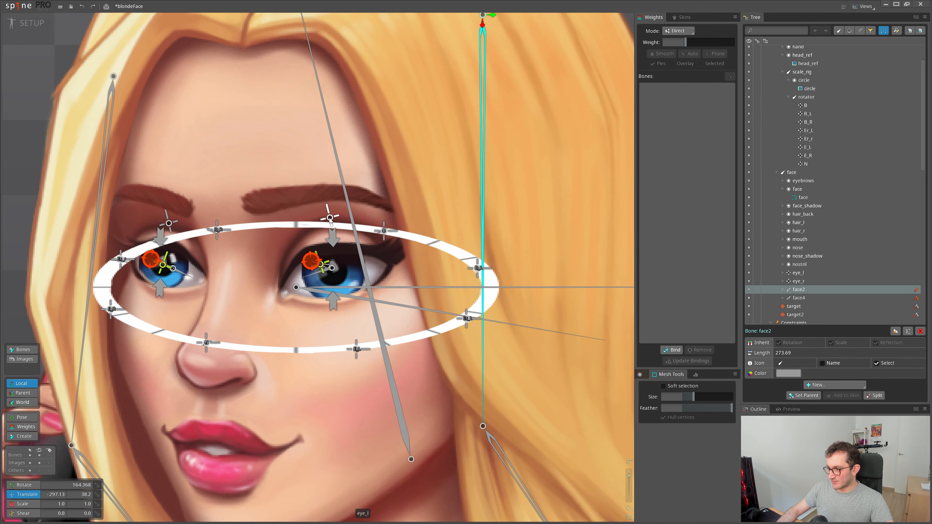
mouse_move(329, 218)
mouse_down()
mouse_move(343, 208)
mouse_move(333, 224)
mouse_up()
key(ctrl+z)
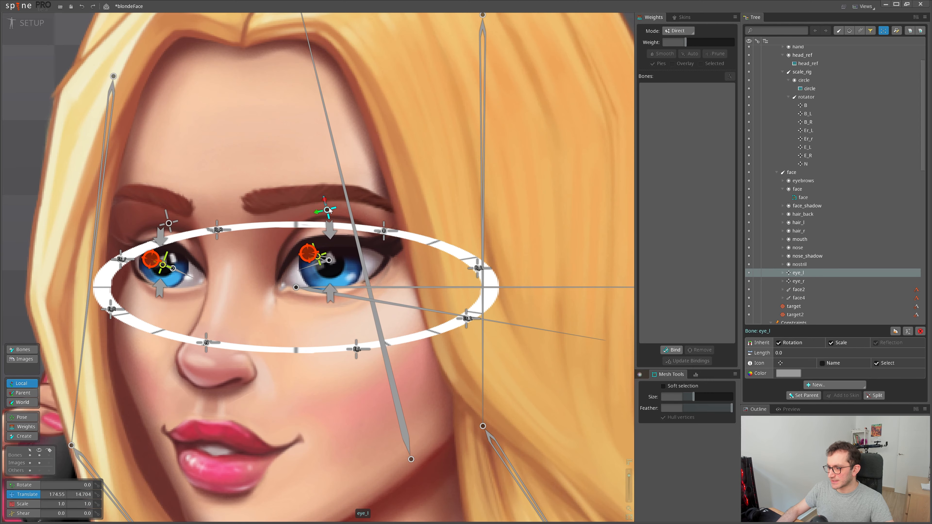
scroll(306, 242, up, 3)
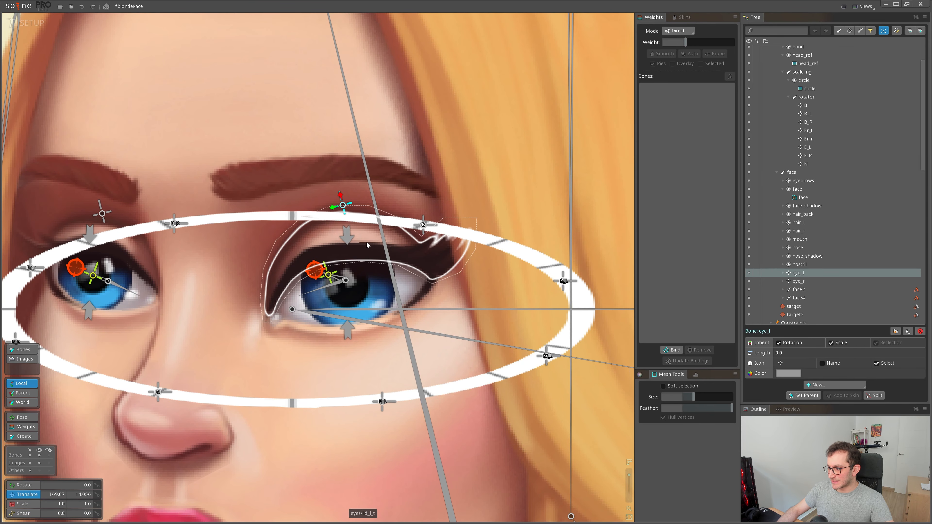
click(469, 240)
scroll(277, 291, down, 5)
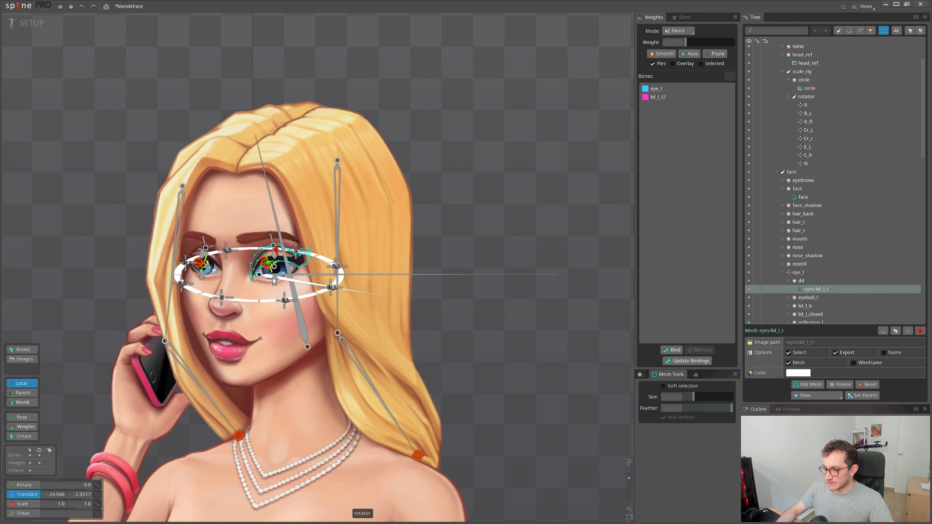
- Try shifting the eye_l bone sideways across the face, undo the shift and save the project
scroll(249, 273, up, 2)
drag(253, 272, 308, 295)
scroll(335, 261, up, 3)
key(space)
drag(335, 261, 310, 257)
key(ctrl+z)
scroll(322, 246, down, 3)
drag(444, 307, 412, 284)
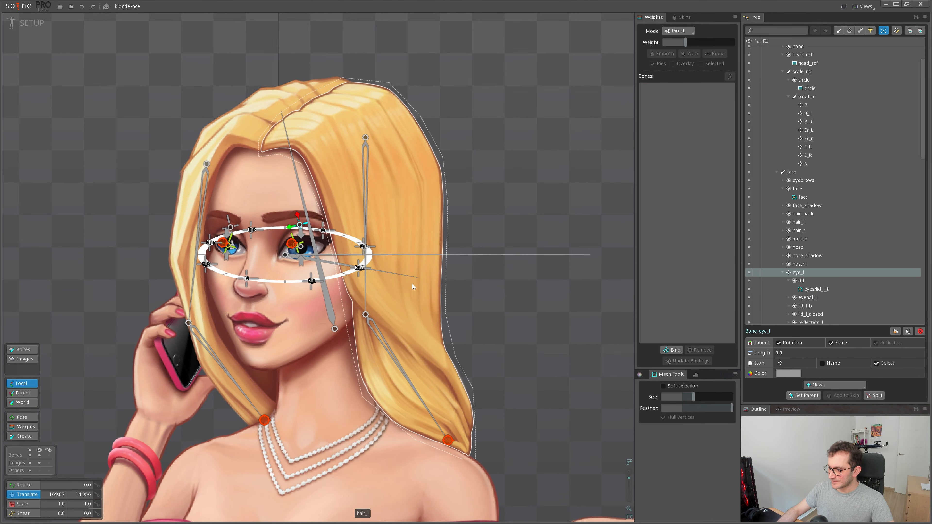
key(ctrl+s)
- Bind the face mesh to the ring bones N, E_R, Er_r, B_R, B, B_L, Er_L and E_L
scroll(293, 305, up, 2)
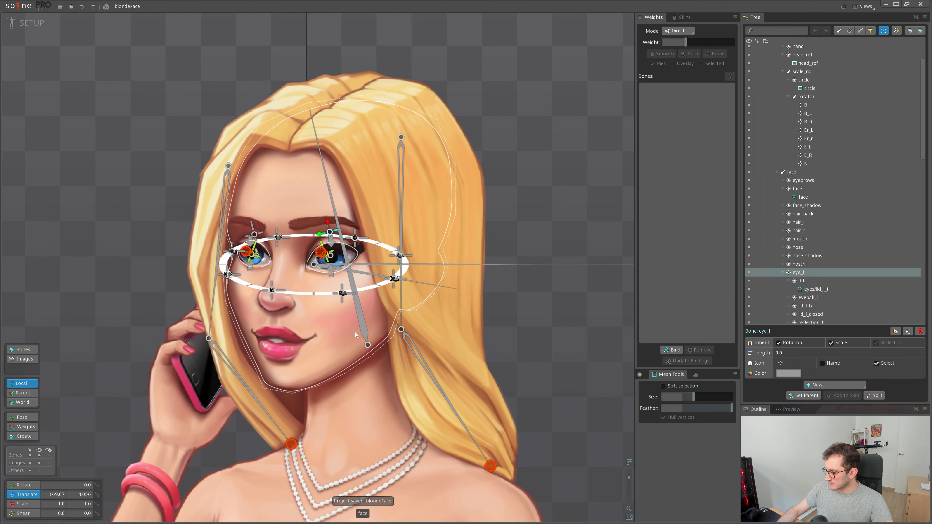
scroll(325, 341, up, 2)
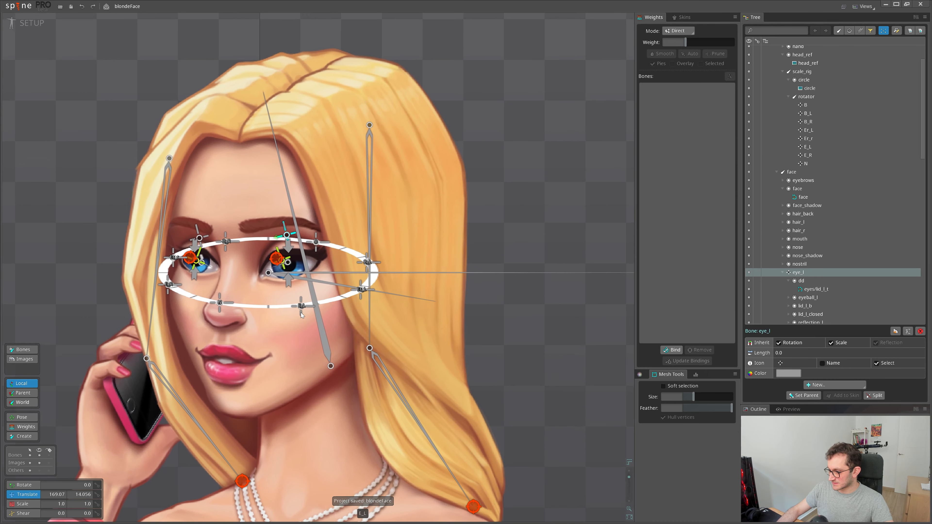
click(288, 351)
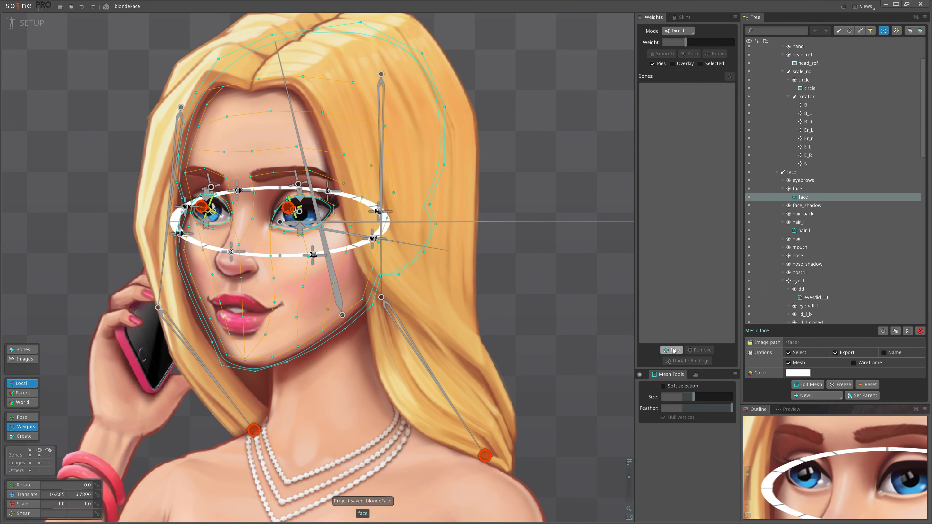
drag(237, 243, 248, 273)
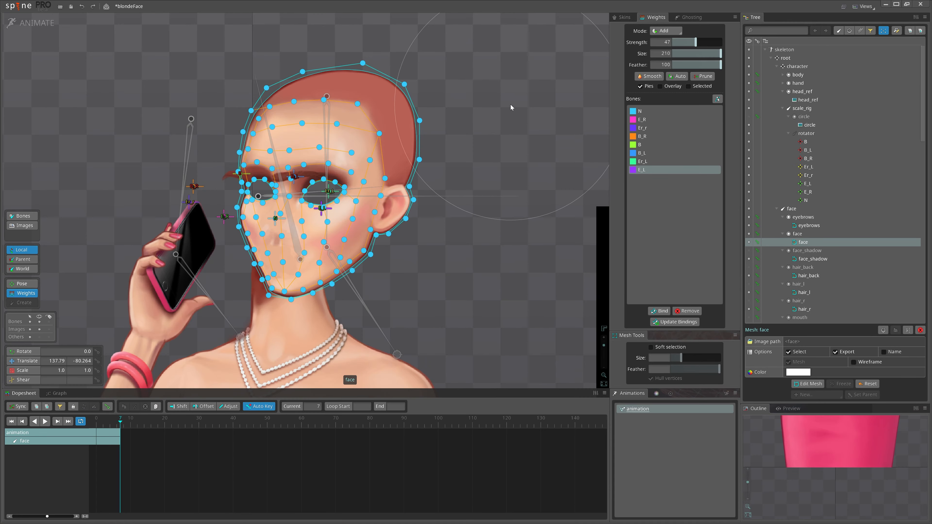
- Paint the face mesh's side weights for E_L, E_R and Er_r in Add mode with strength 47, size 210 and feather 100
mouse_move(511, 104)
mouse_down()
mouse_move(421, 228)
mouse_move(457, 144)
mouse_up()
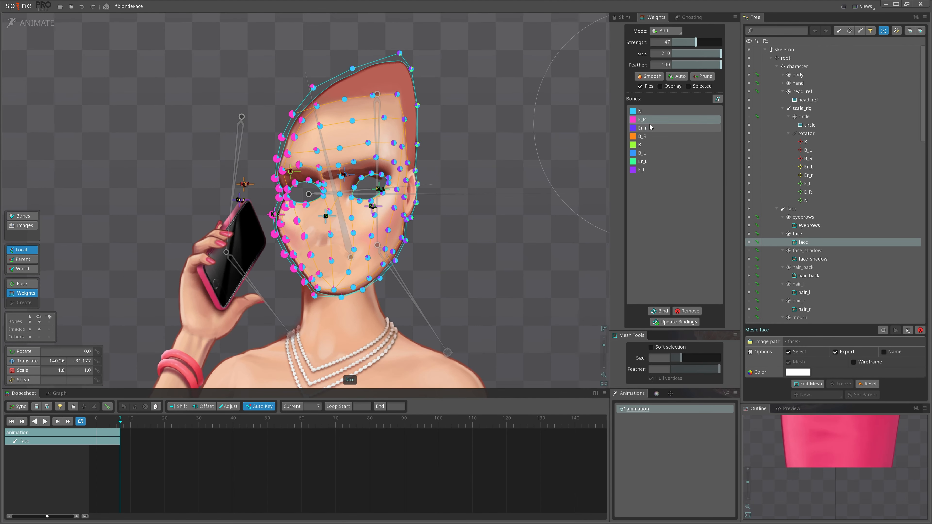
click(642, 127)
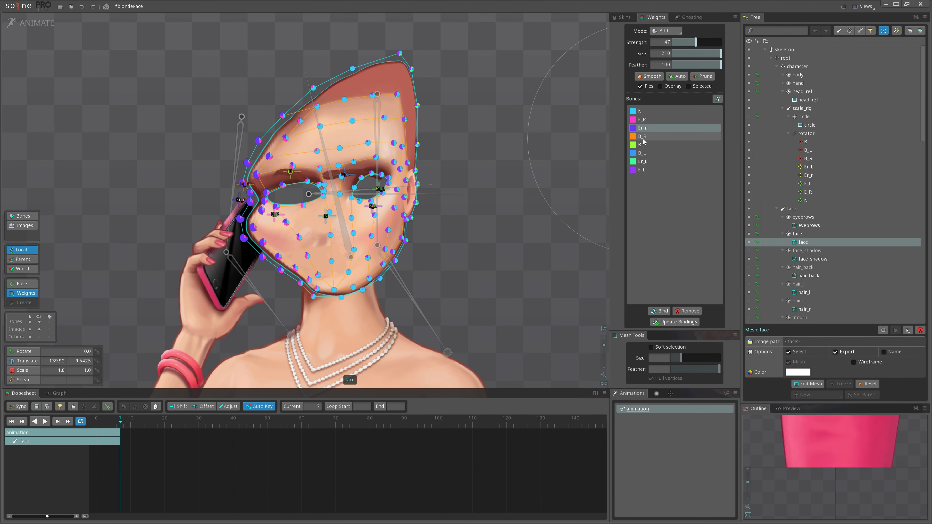
click(643, 144)
click(97, 423)
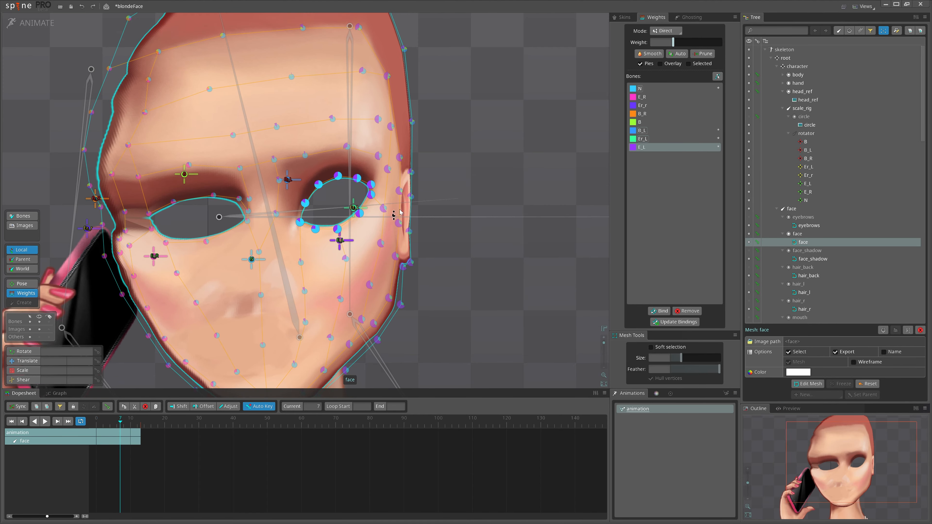
- Refine face vertex weights in Direct mode around the eyes and jaw, balancing N against E_L, E_R and Er_r
scroll(364, 209, up, 3)
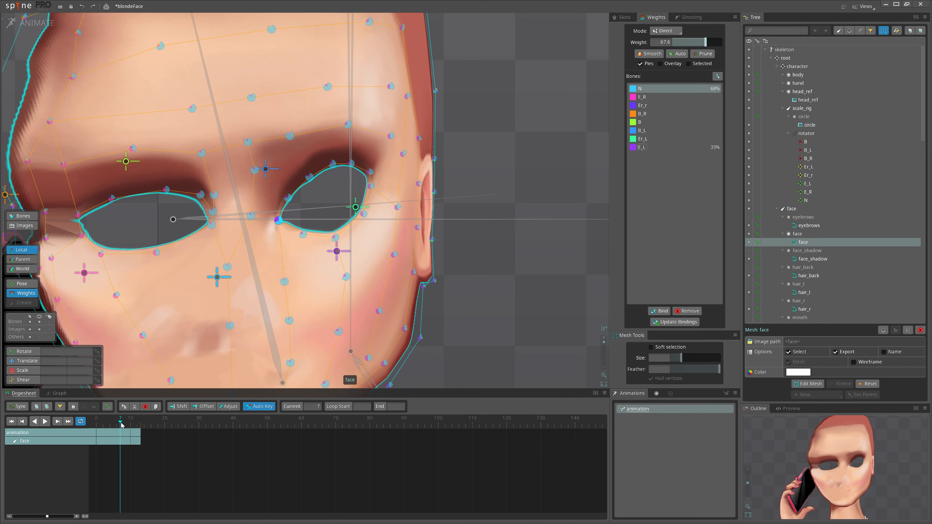
click(246, 161)
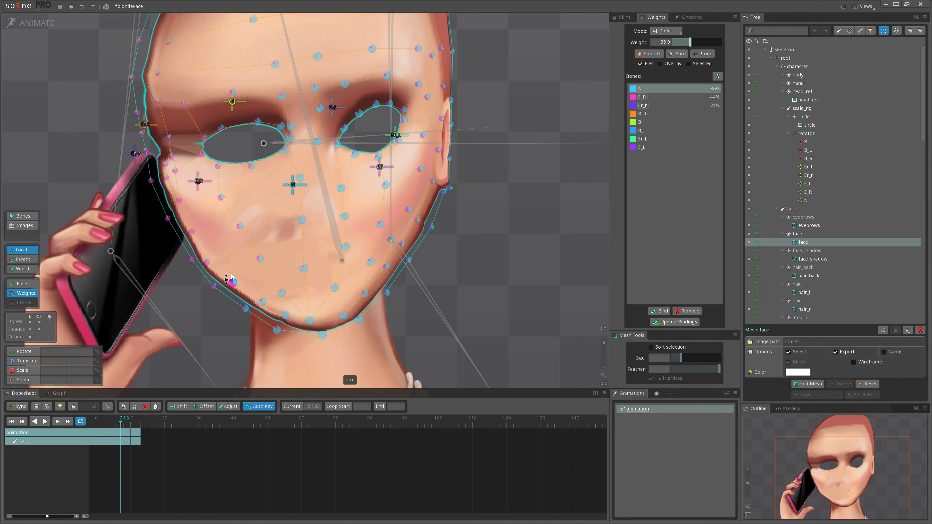
key(Down)
key(Down)
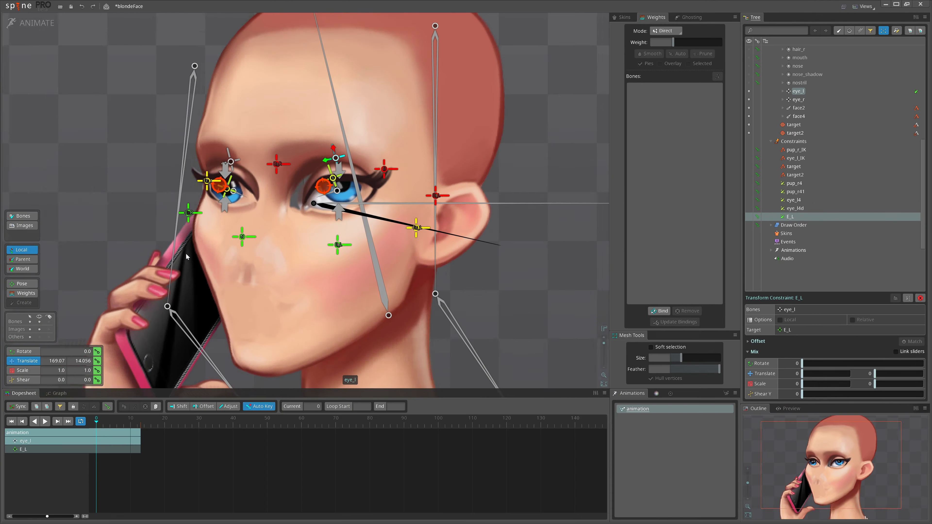
- Raise the Y translate mix of the E_L transform constraint that drives the eye_l bone
drag(876, 374, 896, 374)
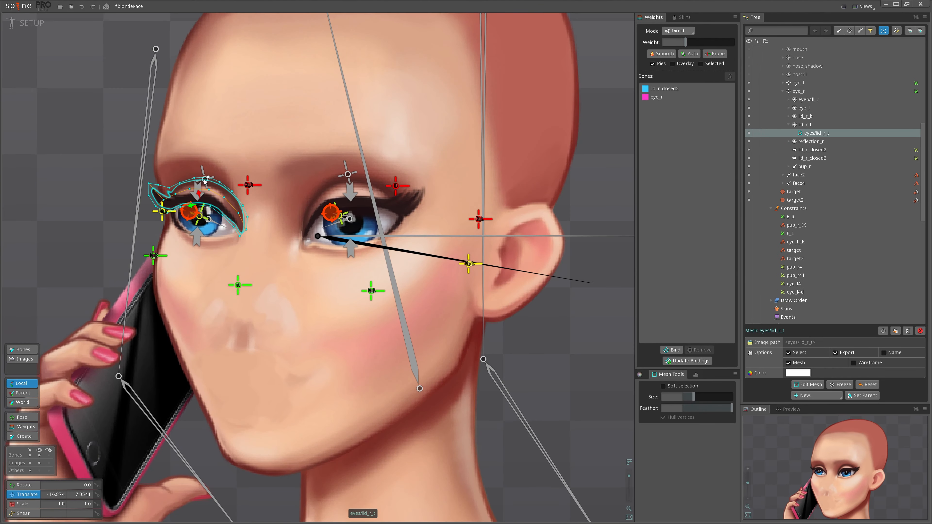
- Set the E_R transform constraint's translate mix on eye_r to 100 for X and 69.8 for Y
key(Delete)
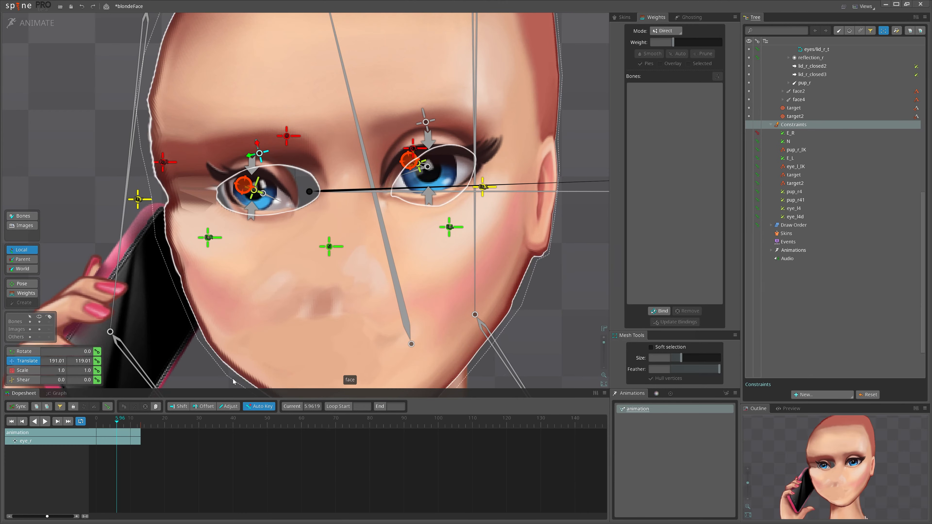
drag(823, 378, 888, 374)
drag(403, 210, 356, 221)
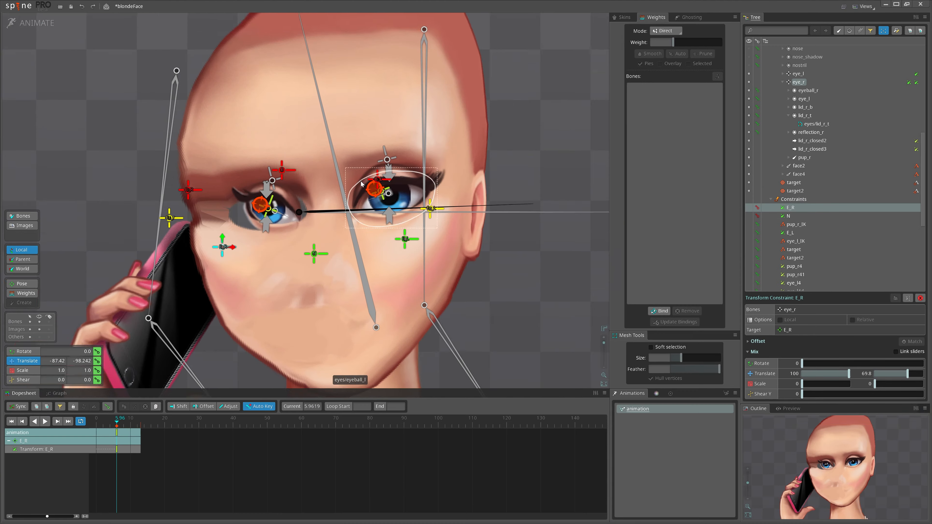
click(119, 426)
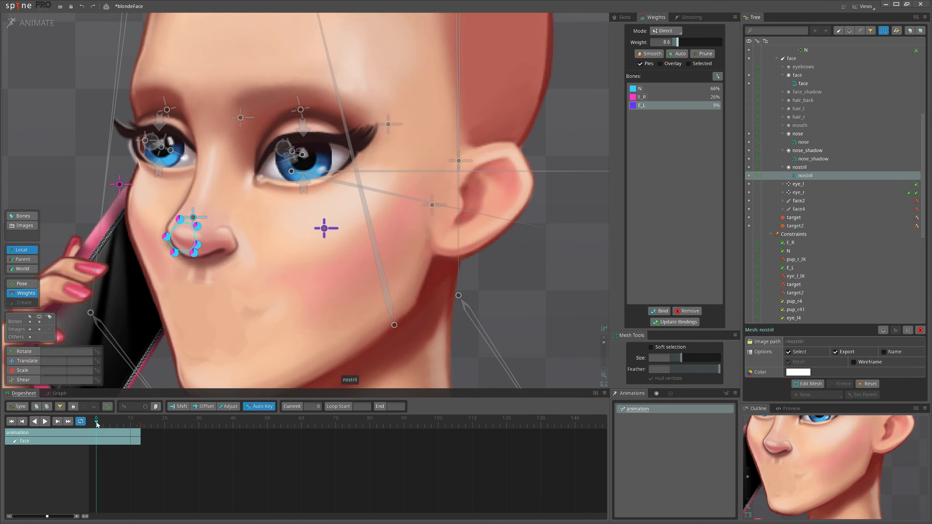
- Adjust the nostril and nose mesh vertex weights among N, E_R and E_L in Direct mode
scroll(273, 297, up, 5)
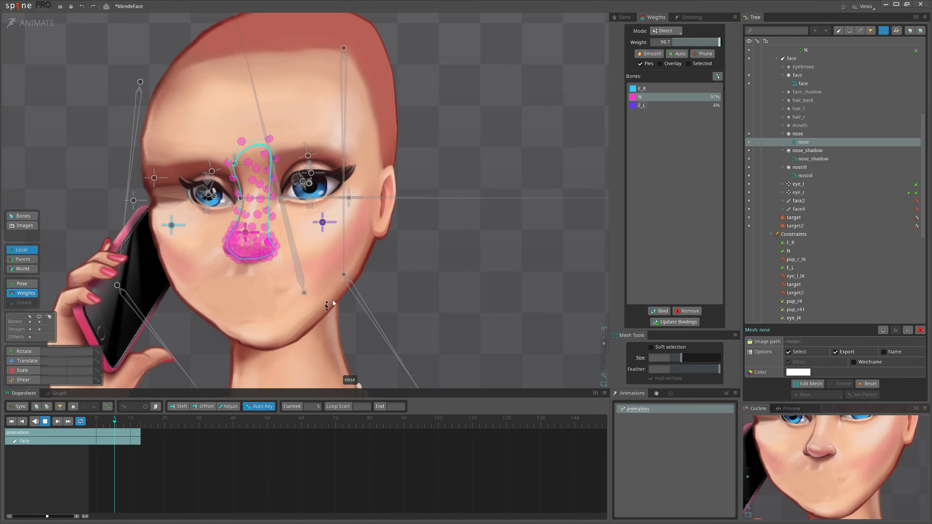
scroll(268, 220, up, 4)
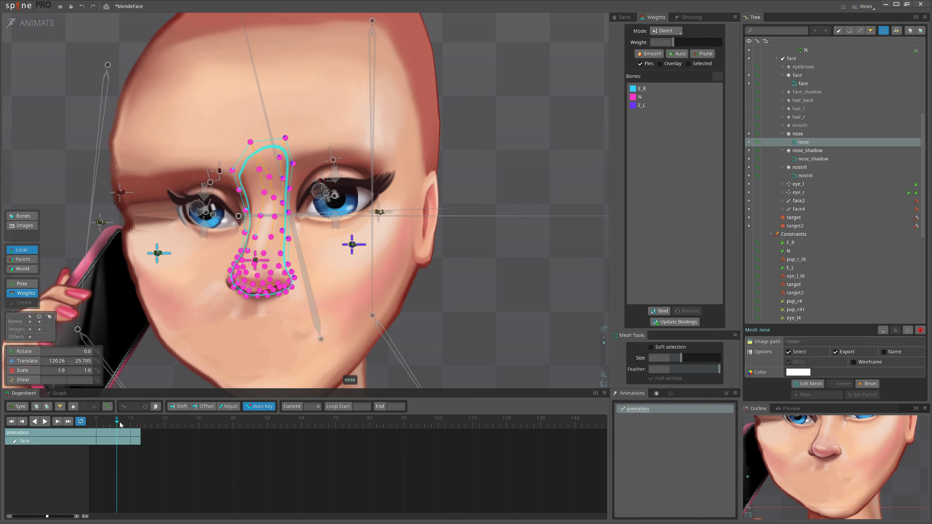
click(264, 158)
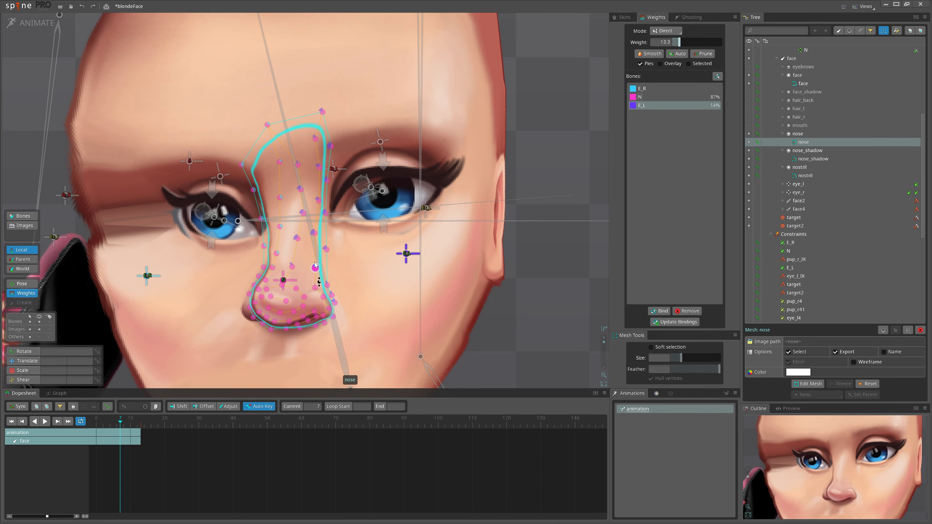
scroll(381, 244, down, 4)
- Refine the face mesh vertices above the character's left eye by balancing N, E_L and Er_L weights
click(343, 124)
scroll(389, 188, up, 3)
click(374, 200)
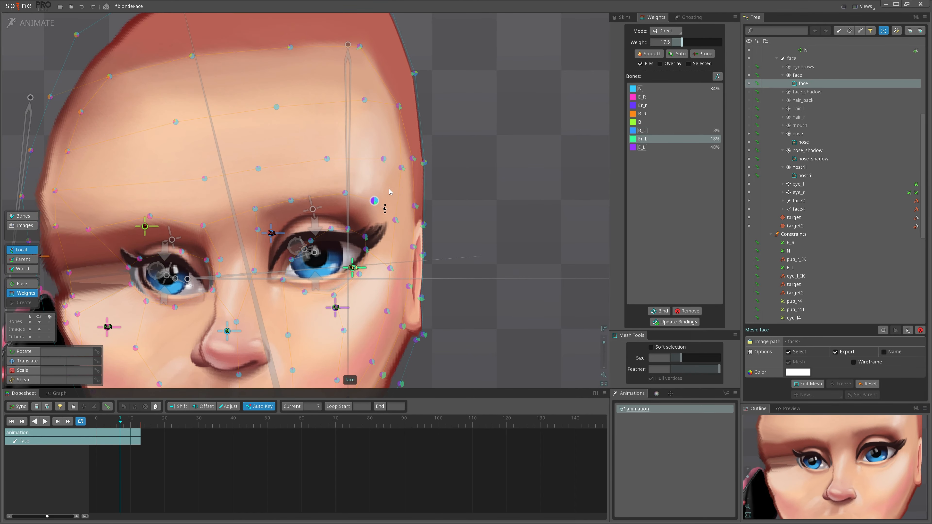
scroll(339, 264, down, 5)
click(313, 194)
scroll(317, 200, up, 6)
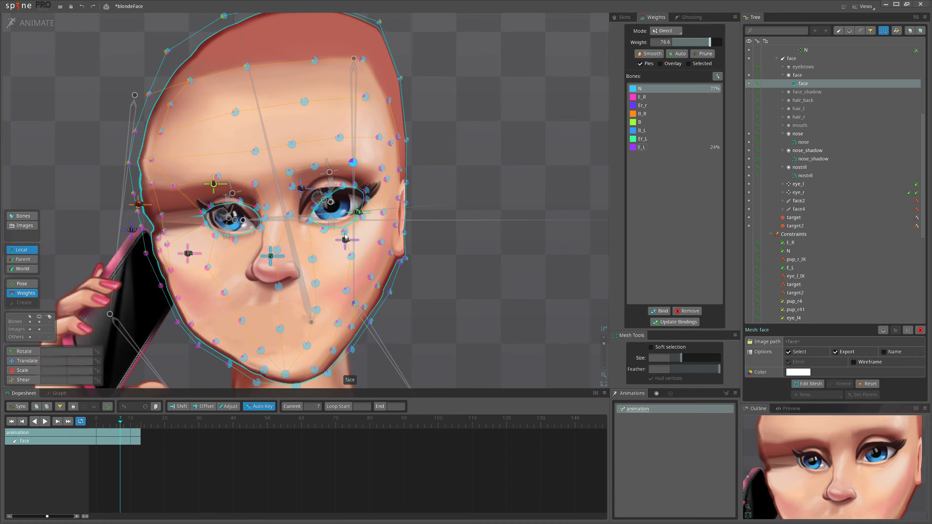
scroll(301, 205, down, 6)
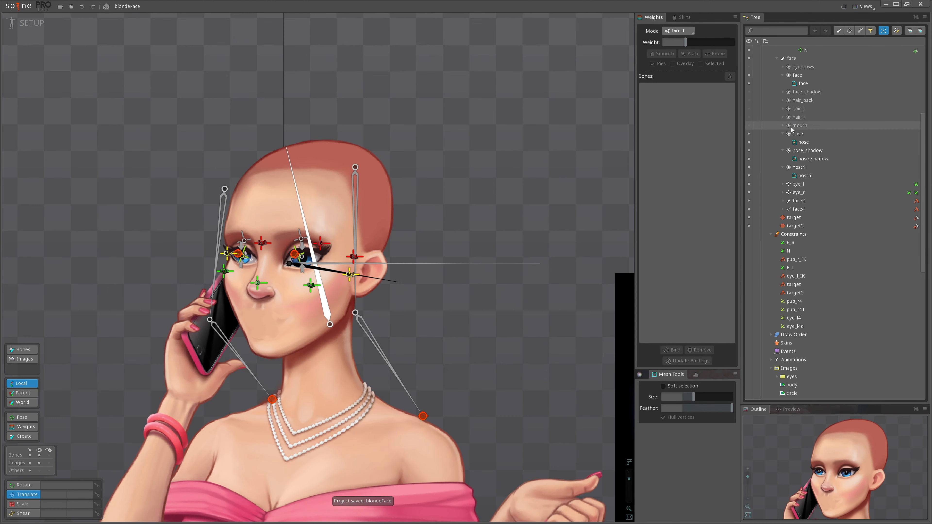
- Adjust the eyebrows mesh weights on the character's left brow using N, E_L and Er_L in Direct mode
click(320, 238)
scroll(322, 237, up, 6)
drag(385, 134, 300, 179)
drag(320, 233, 320, 222)
drag(385, 147, 353, 182)
drag(332, 203, 332, 192)
scroll(309, 152, up, 2)
drag(297, 132, 271, 180)
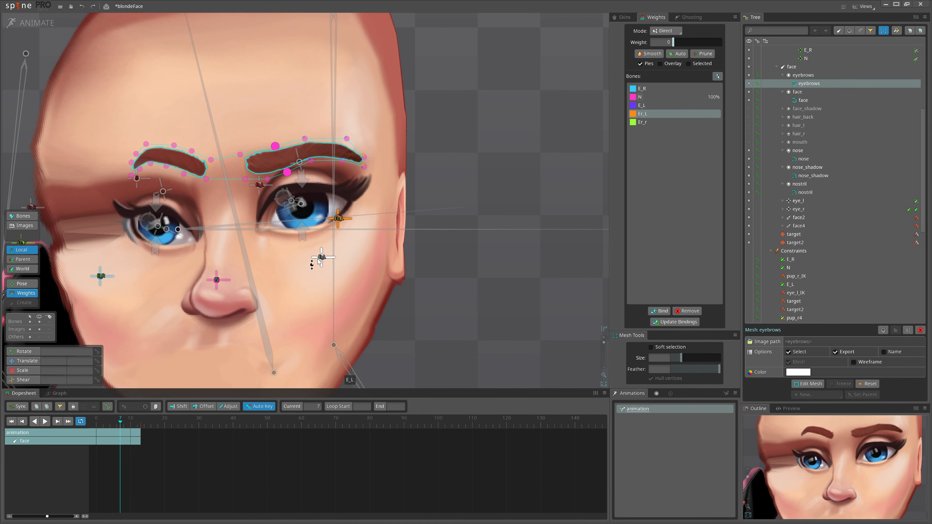
- Adjust the eyebrows mesh weights on the character's right brow and check the mouth mesh's upper-lip weights for N, E_R and E_L
drag(210, 159, 211, 153)
drag(206, 179, 206, 172)
drag(184, 174, 183, 169)
drag(192, 151, 192, 144)
drag(182, 164, 339, 170)
drag(203, 73, 426, 156)
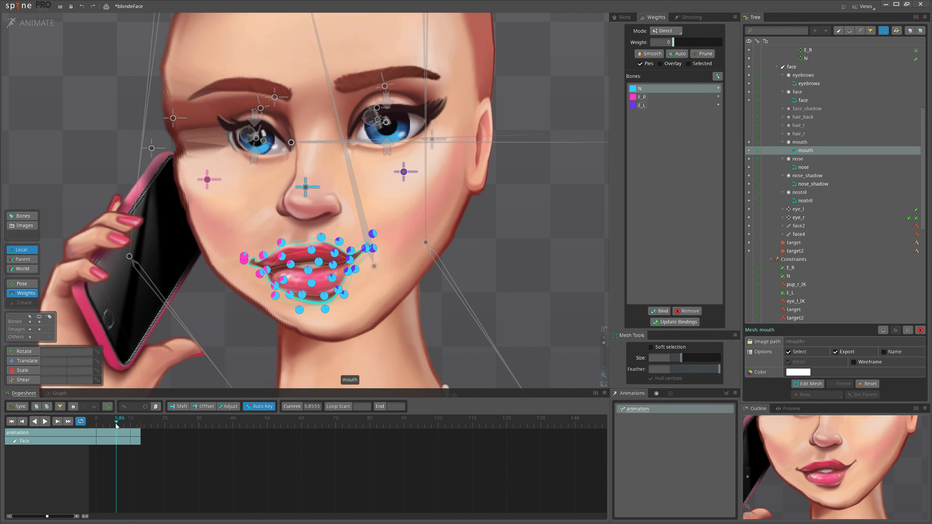
click(345, 241)
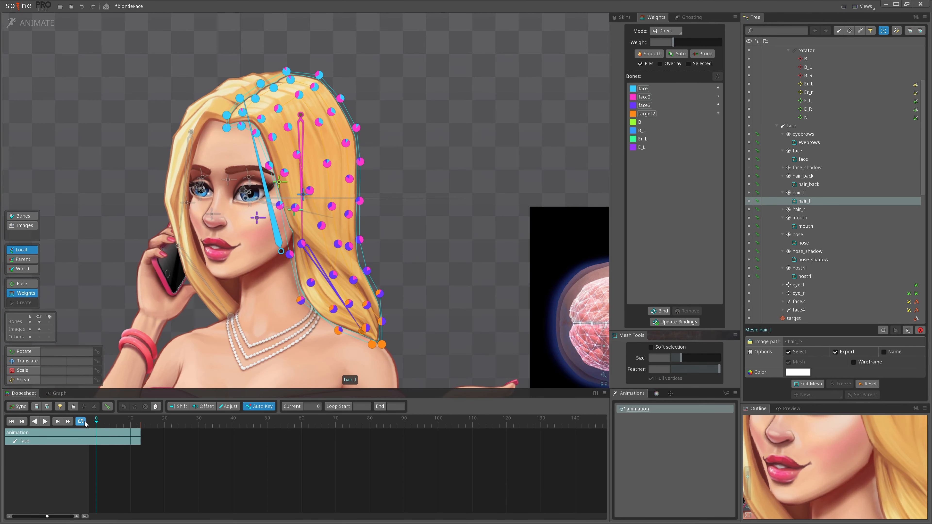
- Weight the hair_l mesh's crown to B, B_L and Er_L, using Add mode at strength 47 and size 314, plus Direct mode
click(663, 50)
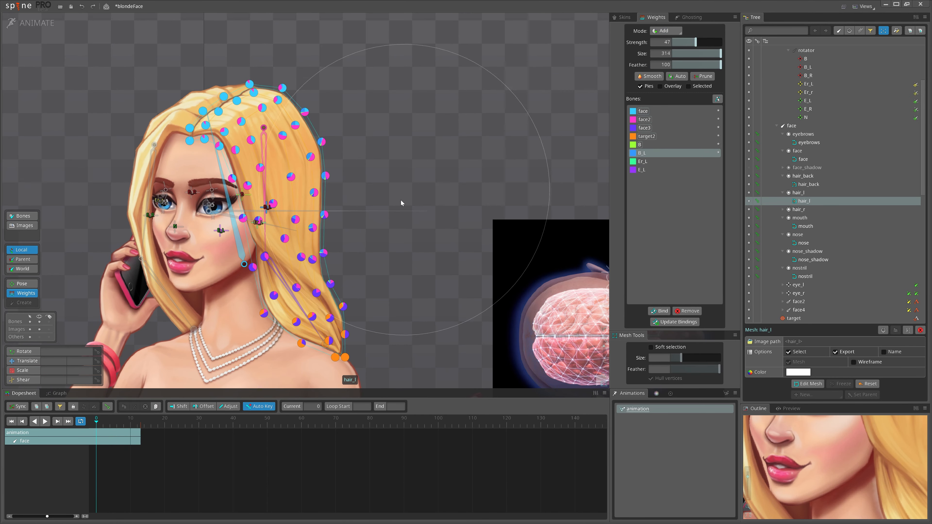
drag(96, 421, 120, 421)
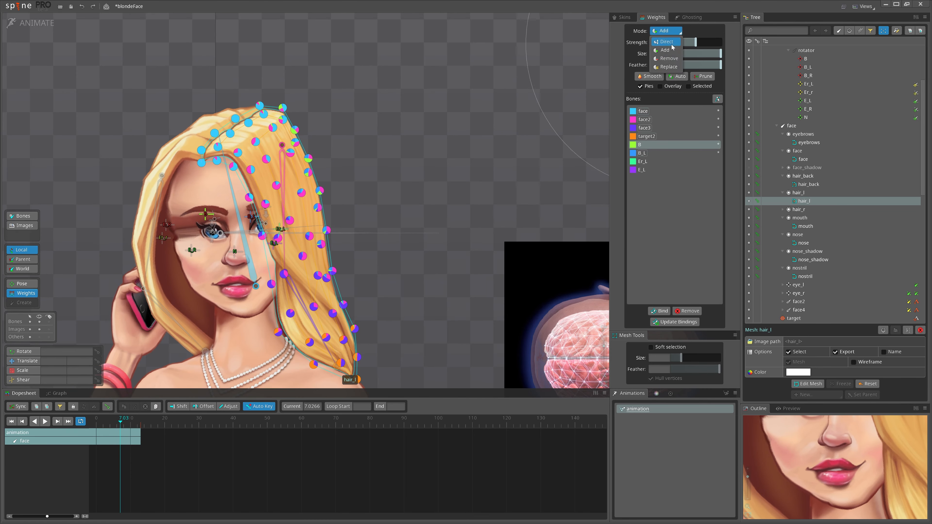
click(299, 125)
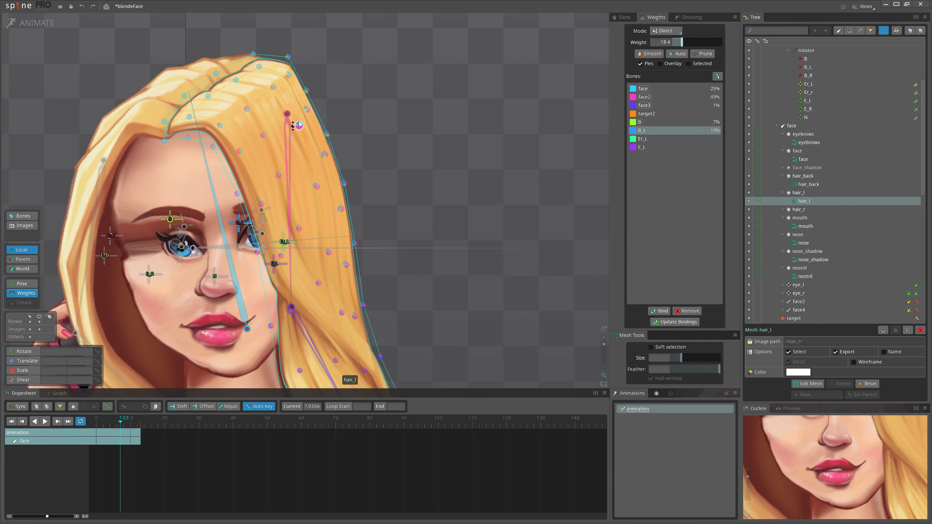
click(284, 243)
click(314, 127)
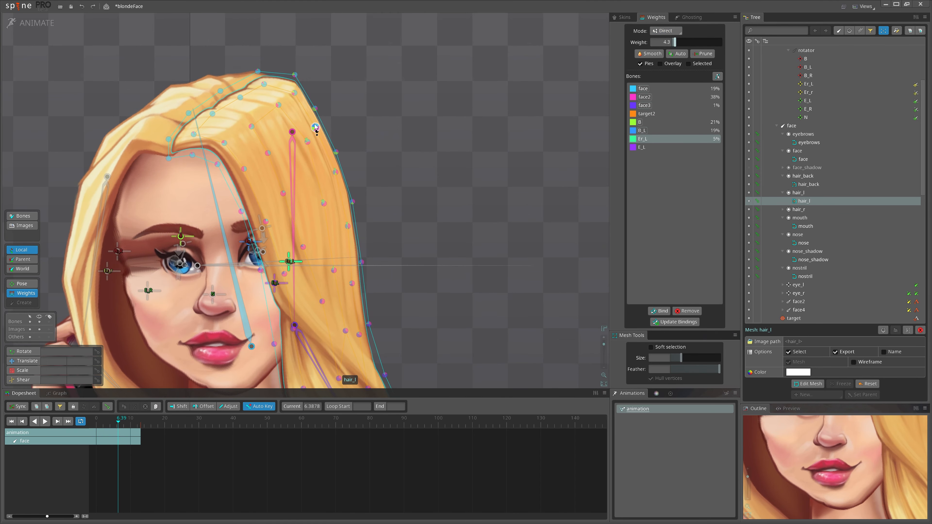
- Weight the hair_l vertices beside the character's left eye to E_L, raising one to about 27.4
click(274, 283)
scroll(286, 227, down, 1)
drag(246, 136, 293, 232)
scroll(292, 232, up, 1)
click(320, 200)
drag(320, 271, 320, 256)
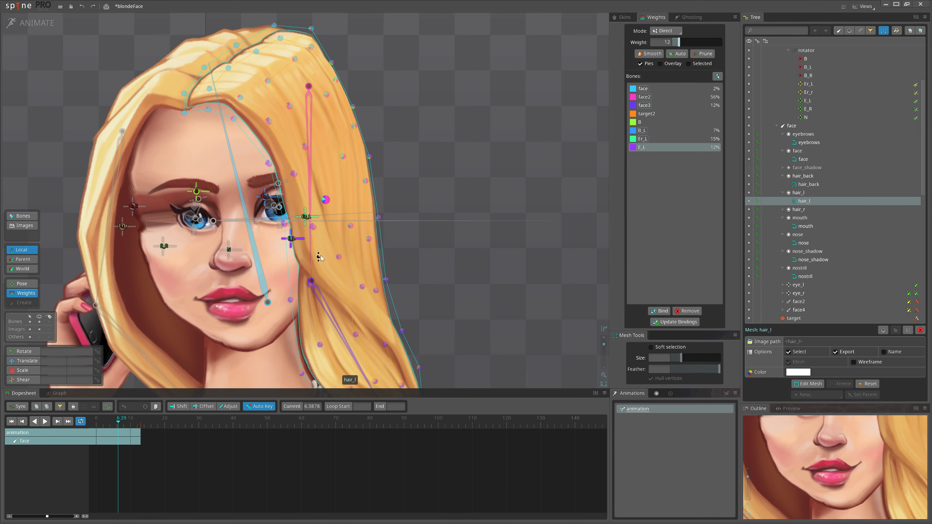
drag(110, 425, 120, 413)
drag(324, 199, 325, 185)
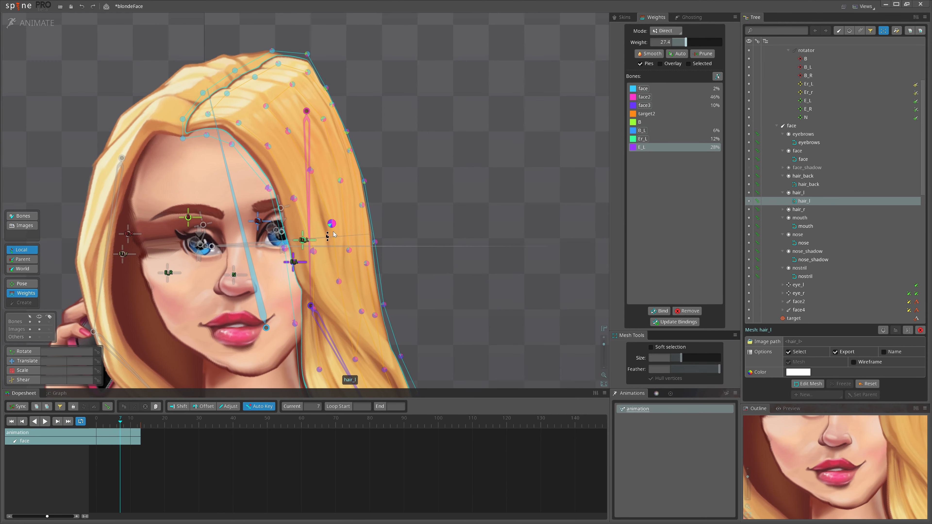
drag(315, 309, 312, 265)
- Adjust the hair_l vertices near the hairline and parting, adding E_L weight of about 18.9 and B weight of about 35.4
click(126, 419)
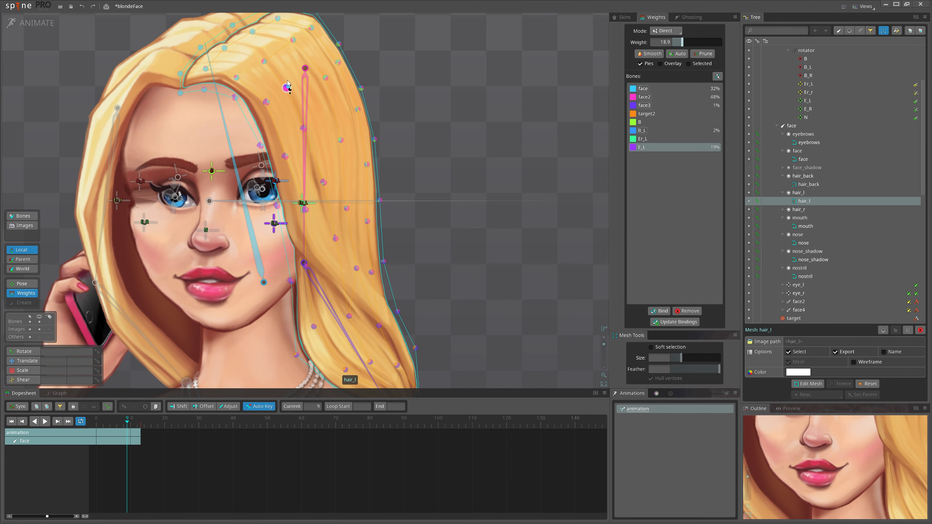
drag(288, 84, 254, 119)
click(238, 50)
click(120, 420)
drag(205, 176, 237, 228)
click(203, 243)
drag(250, 96, 269, 110)
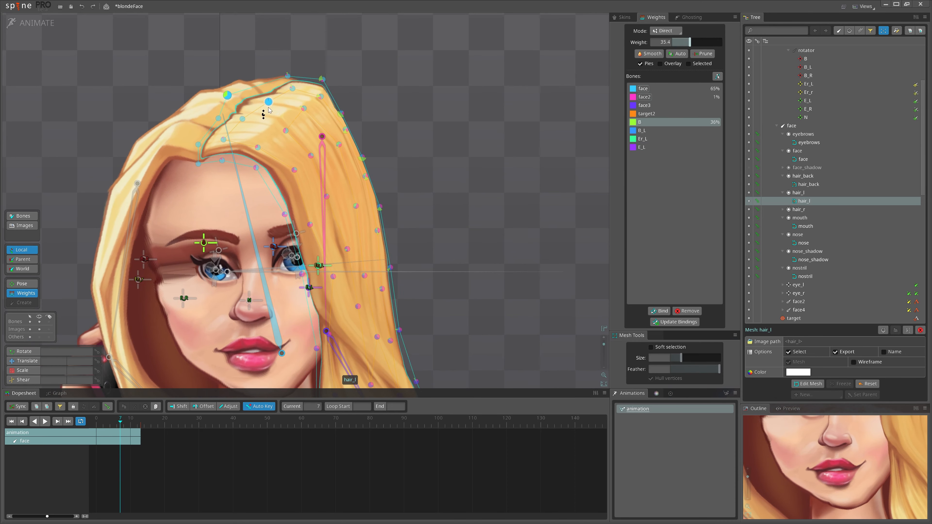
- Bind the N bone to the hair_l mesh
click(117, 419)
click(659, 311)
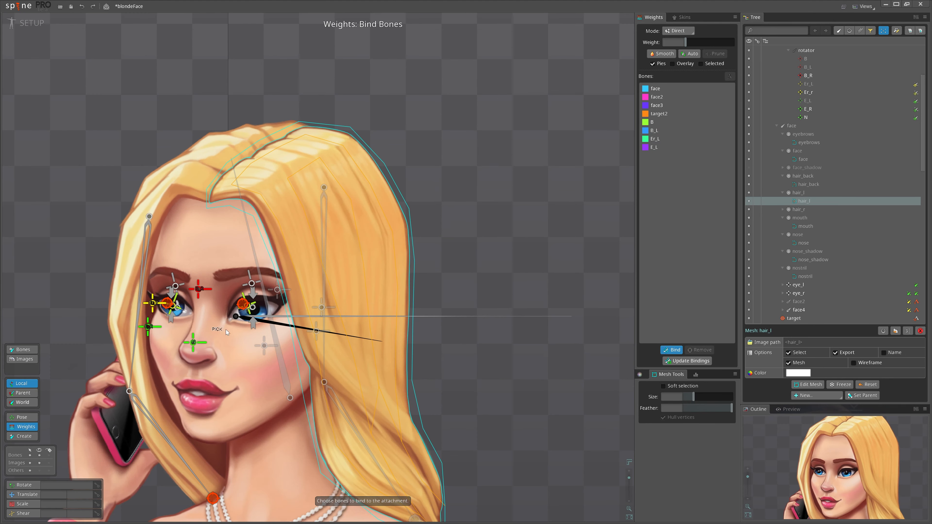
click(195, 342)
key(Escape)
- Balance the hair_l vertices along the hairline and parting among N, E_L, B and B_L
drag(224, 160, 218, 150)
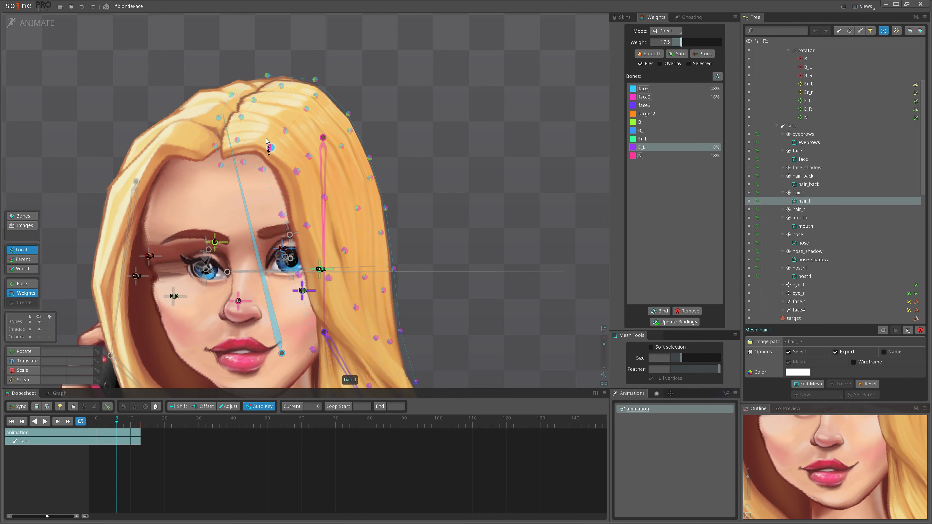
key(Right)
click(227, 96)
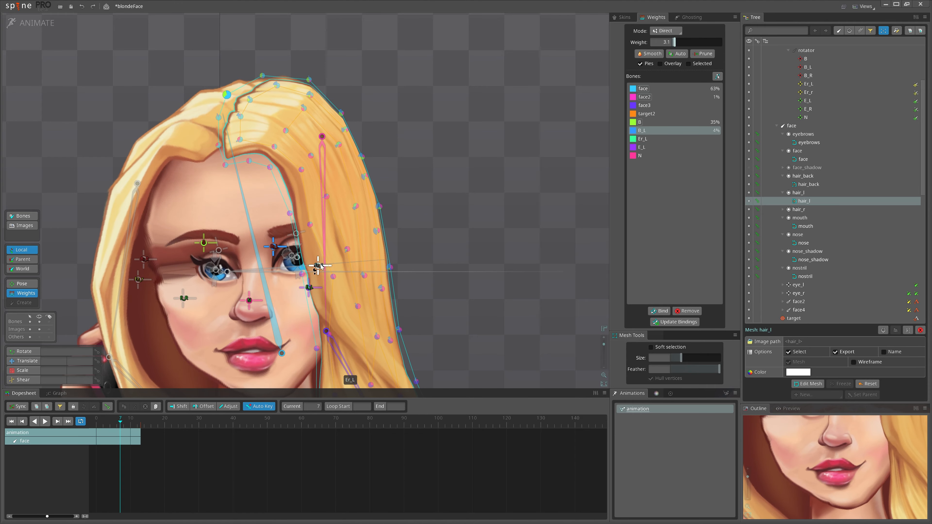
click(252, 98)
drag(120, 420, 97, 420)
click(204, 242)
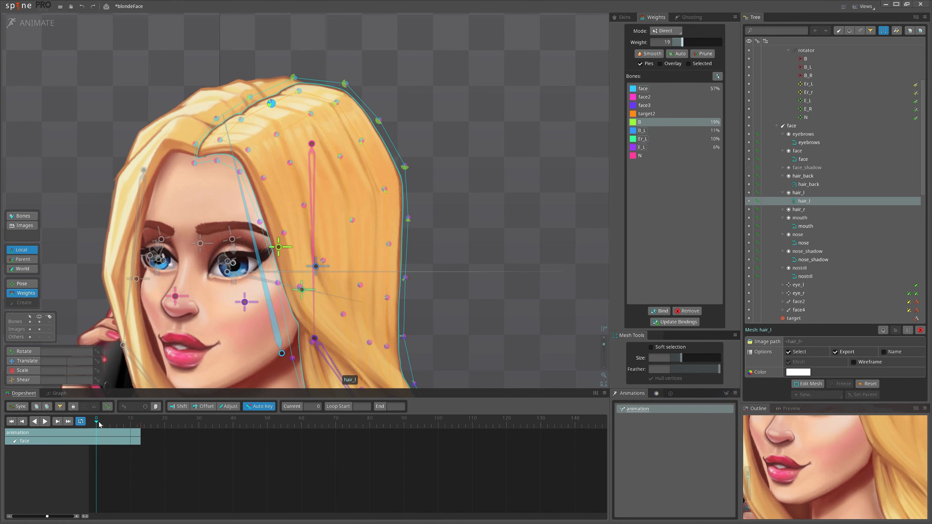
- Refine the upper hair_l vertex weights while comparing the head turn at frame 0 and around frame 7
scroll(220, 183, down, 2)
drag(220, 220, 199, 147)
drag(96, 419, 121, 419)
scroll(258, 228, up, 2)
click(273, 234)
drag(266, 183, 267, 177)
scroll(211, 330, down, 2)
drag(122, 418, 114, 419)
- Adjust the hair_r mesh vertex weights in Direct mode, using the N bone with the ring bones
click(172, 191)
scroll(220, 227, up, 1)
click(216, 233)
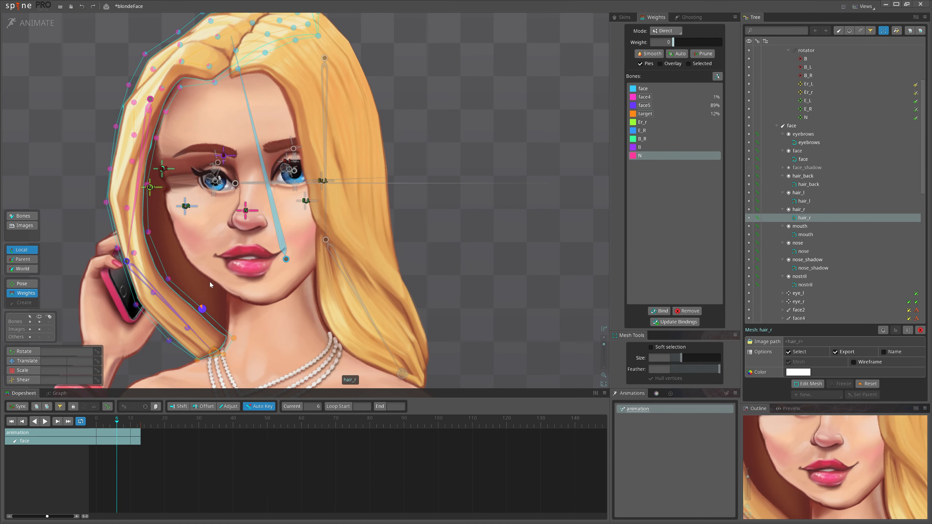
key(Right)
click(270, 319)
drag(283, 145, 282, 151)
drag(297, 121, 297, 125)
mouse_move(120, 419)
mouse_down()
mouse_move(96, 419)
mouse_move(120, 418)
mouse_up()
scroll(144, 68, down, 3)
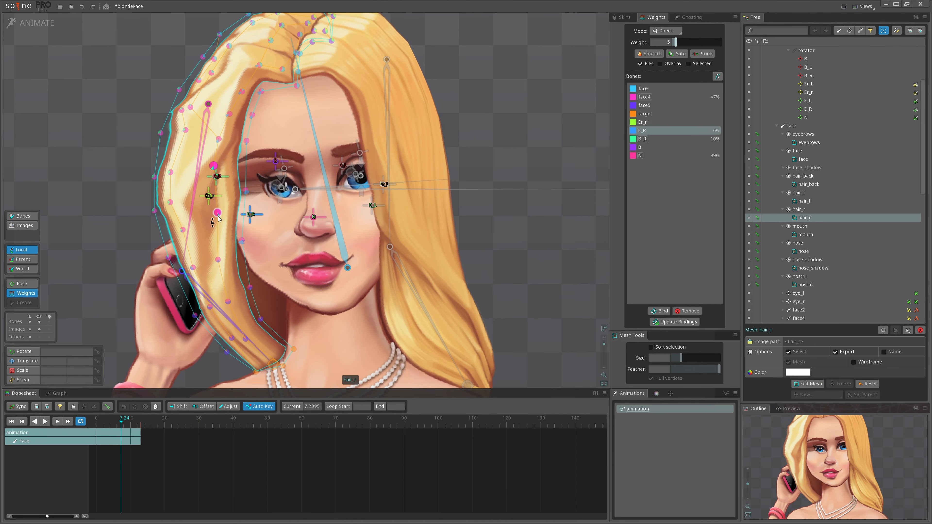
- Add E_R and B_R weight to the hair_r vertices beside the cheek and above the phone
click(220, 212)
click(197, 303)
scroll(266, 76, down, 5)
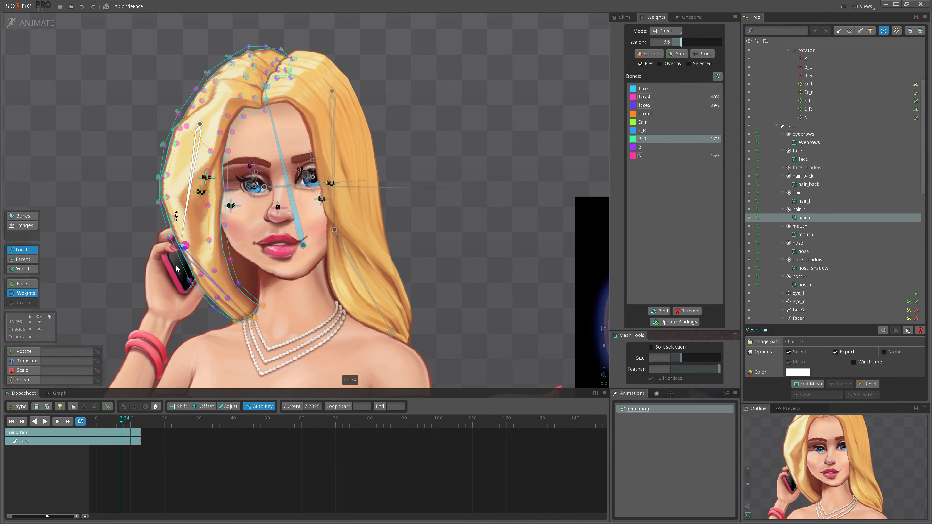
mouse_move(121, 418)
mouse_down()
mouse_move(110, 417)
mouse_move(119, 418)
mouse_up()
scroll(266, 76, up, 3)
click(226, 194)
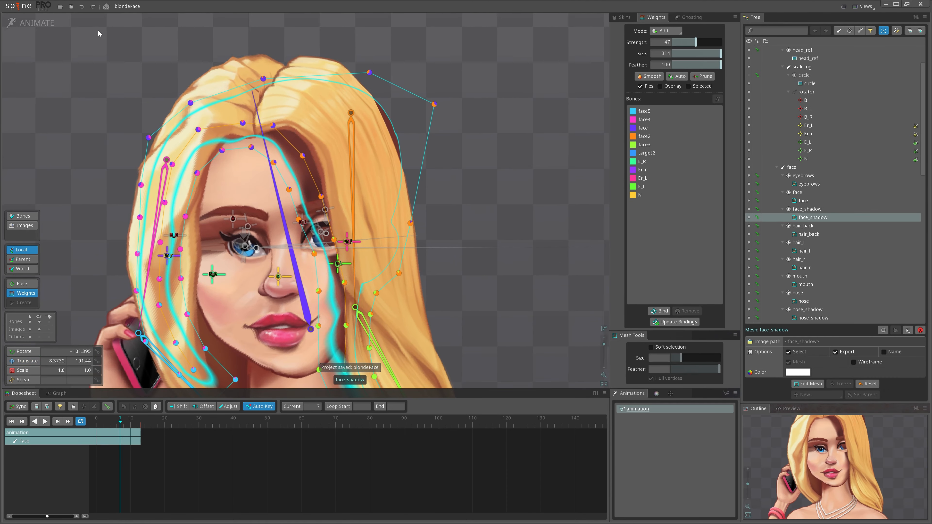
- Set weighting to Direct mode and adjust the face_shadow vertices on the character's left side with E_L
click(671, 31)
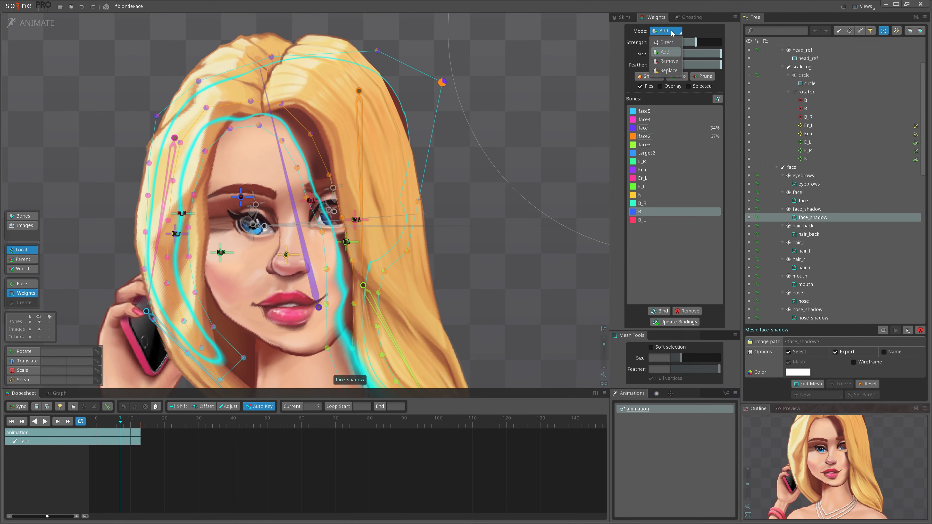
click(666, 42)
scroll(391, 39, up, 4)
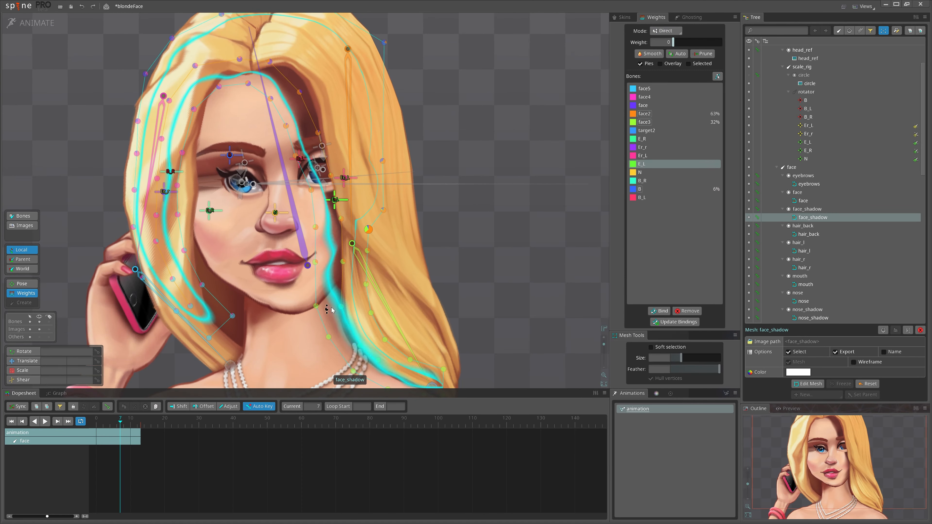
drag(231, 187, 232, 161)
mouse_move(310, 373)
mouse_down()
mouse_move(254, 204)
mouse_move(263, 272)
mouse_up()
- Weight the face_shadow vertices along the character's right cheek and forehead to E_R at about 71 to 82
scroll(256, 227, down, 1)
drag(223, 256, 229, 236)
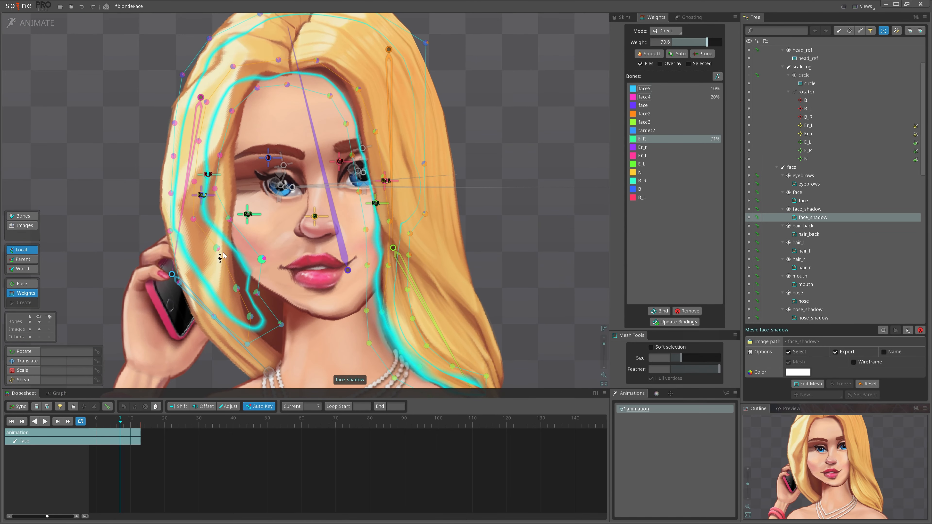
drag(220, 208, 229, 160)
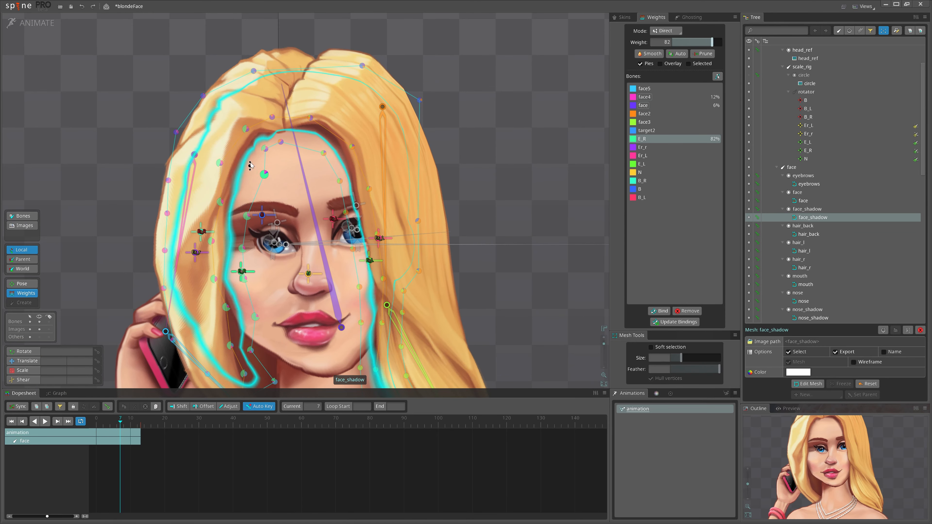
drag(250, 166, 232, 117)
click(232, 300)
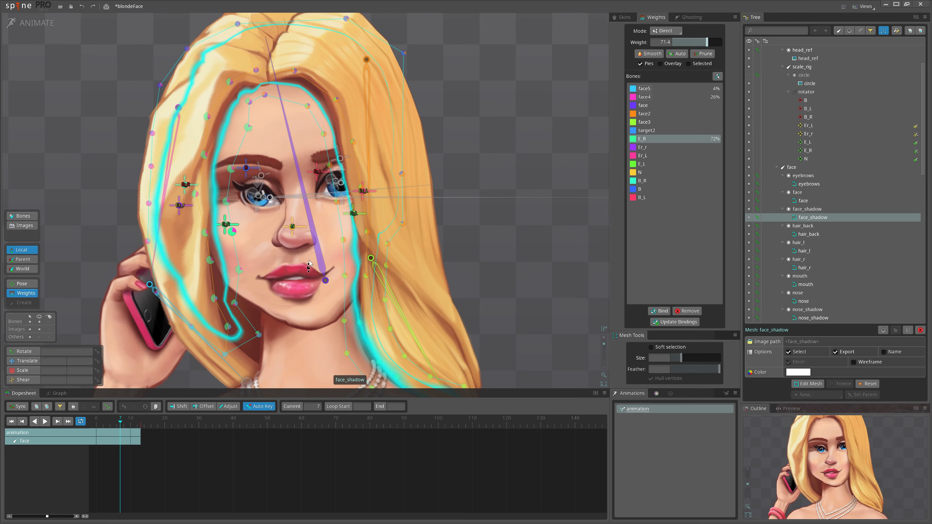
- Refine the face_shadow weights beside the right cheek against frames 0 and 7, and save the project
drag(221, 275, 221, 292)
scroll(190, 352, down, 2)
drag(120, 421, 96, 422)
scroll(168, 249, up, 3)
drag(213, 313, 214, 325)
drag(96, 421, 120, 422)
click(249, 291)
click(219, 242)
key(ctrl+s)
- Lower the X translate mix of the N transform constraint that acts on eye_r
scroll(202, 191, up, 5)
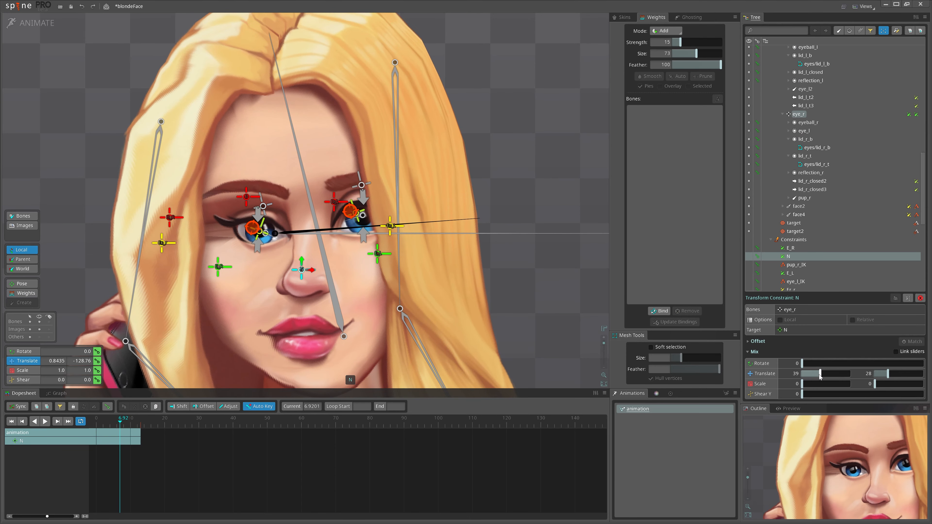
click(802, 373)
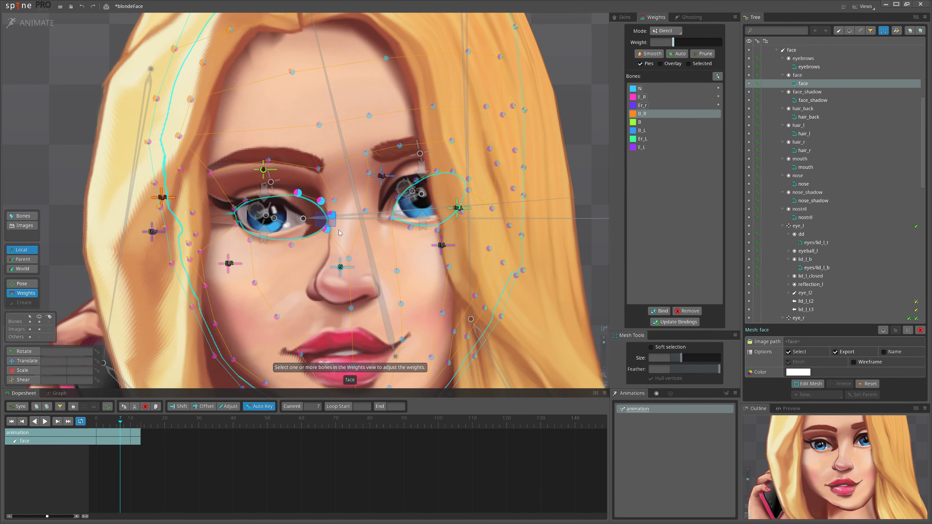
- Near frame 7, weight the nose mesh vertices beside the right eye's inner corner to E_R at about 83
scroll(307, 216, down, 5)
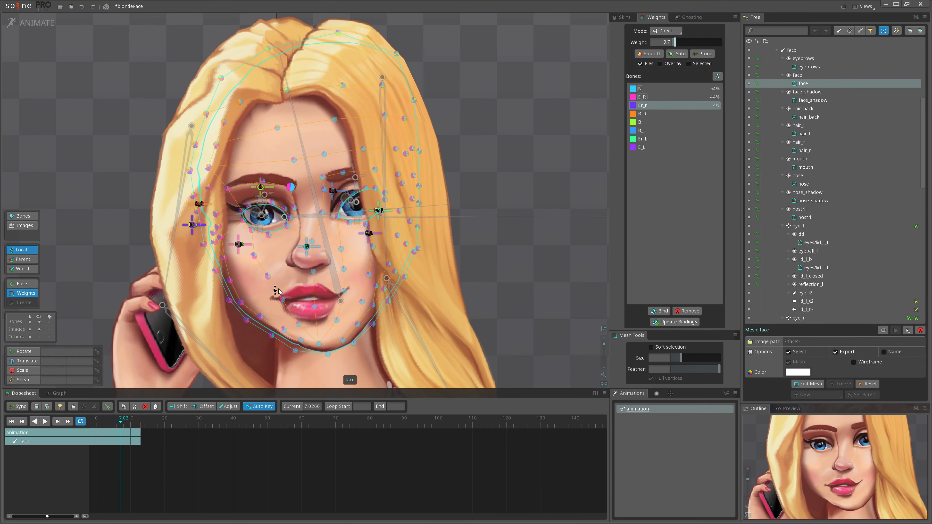
mouse_move(120, 421)
mouse_down()
mouse_move(105, 422)
mouse_move(122, 422)
mouse_up()
click(298, 231)
scroll(297, 231, up, 5)
drag(287, 229, 291, 216)
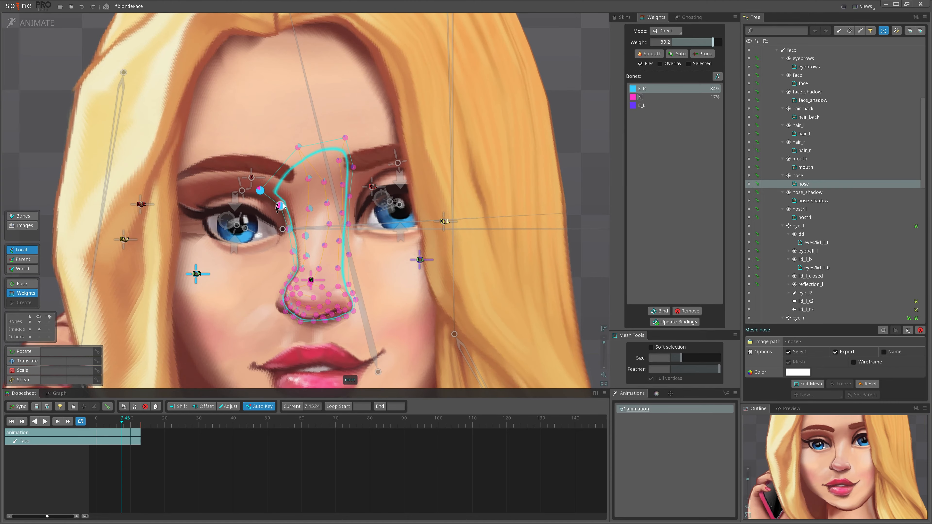
scroll(281, 206, down, 3)
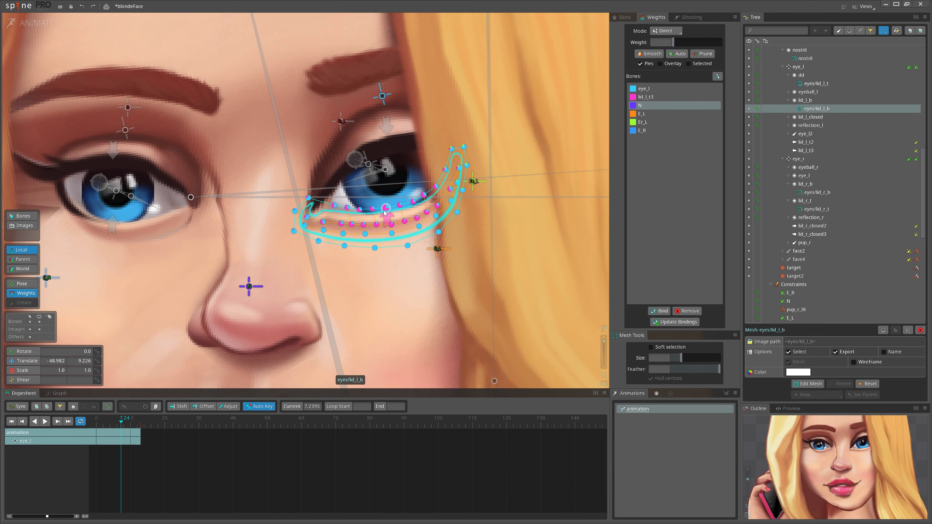
- Weight the lid_l_b vertex below the left eye's outer corner to N at about 6
scroll(384, 212, up, 2)
click(332, 203)
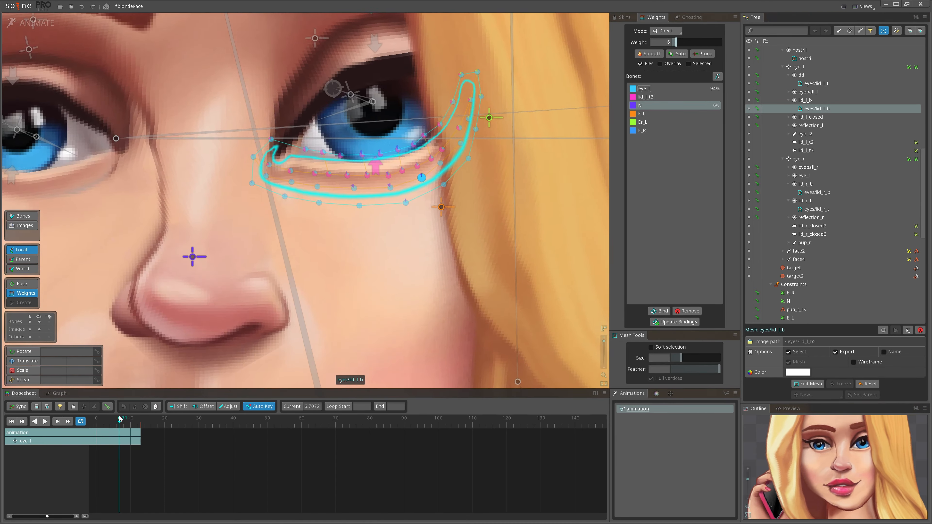
click(193, 256)
- Refine the nose mesh's bridge vertices at frame 0 using the E_R bone
scroll(193, 256, up, 5)
click(284, 224)
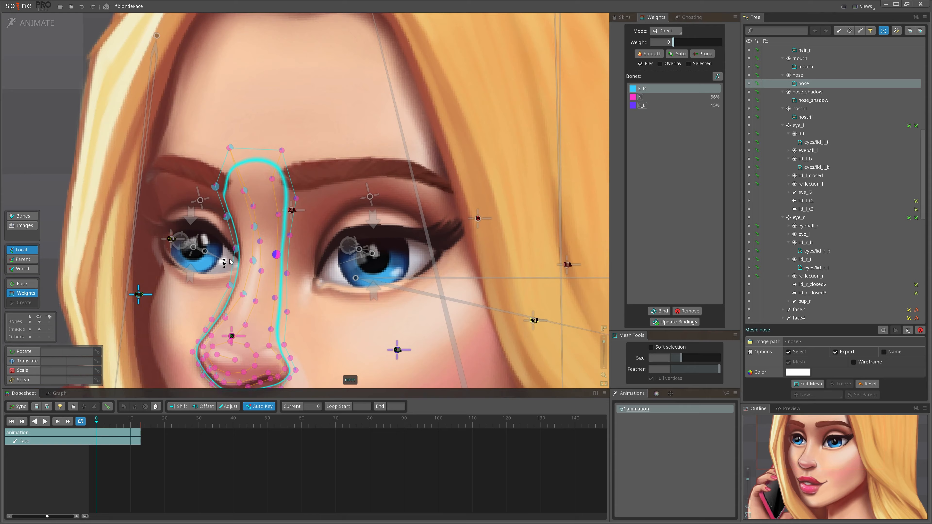
click(183, 235)
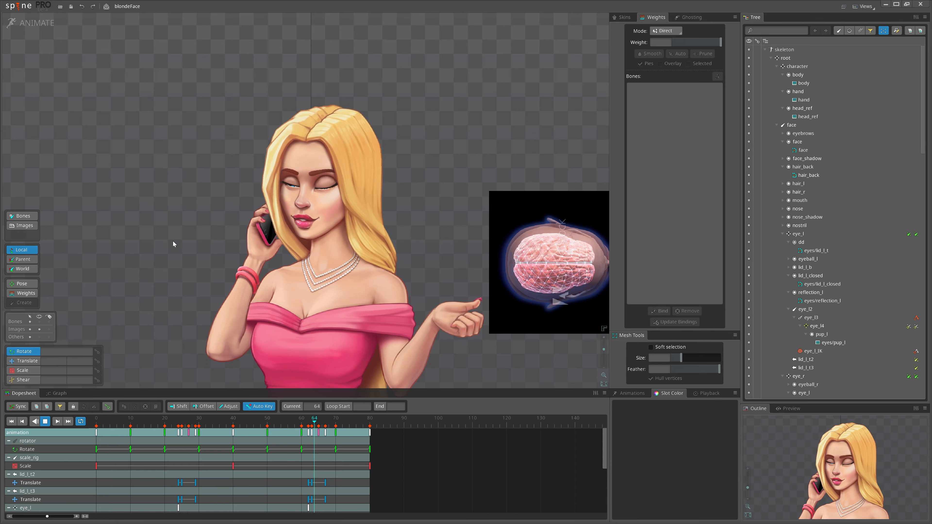
- Display the bones over the character in the finished head-turn animation
scroll(373, 173, up, 3)
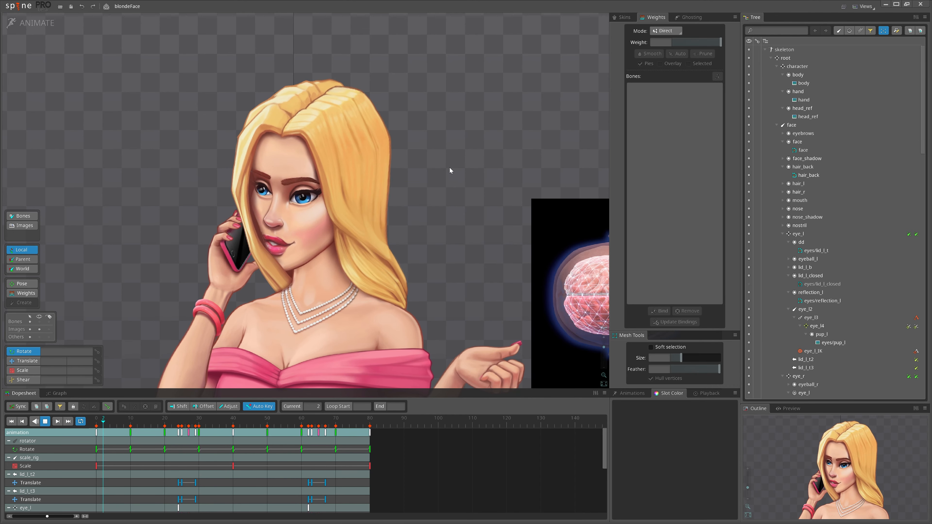
key(ctrl+b)
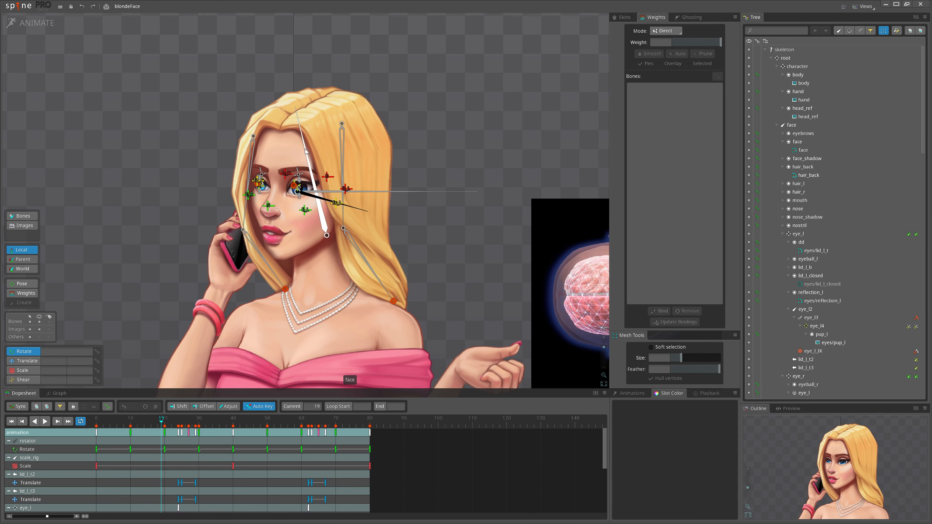
- Test the head rig in Setup mode by moving and rotating the face bone, and undo the change
click(305, 149)
click(33, 23)
drag(478, 169, 472, 202)
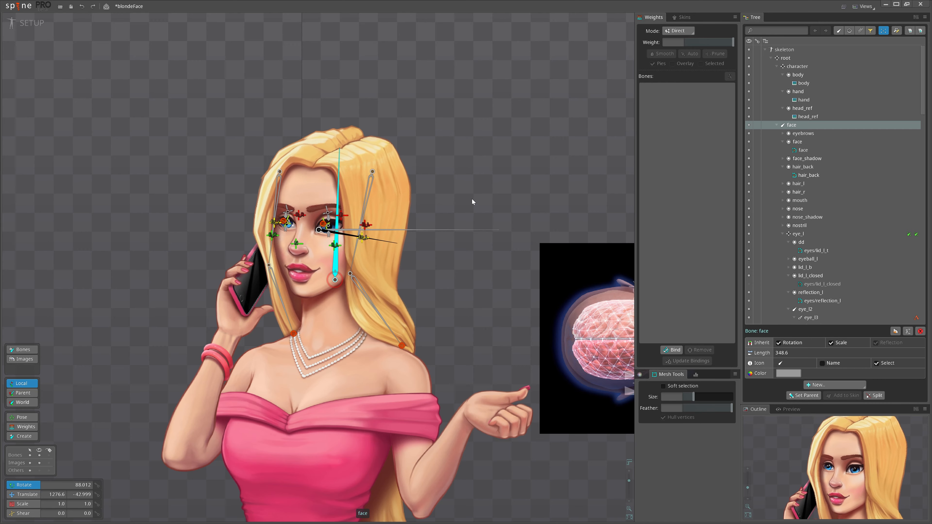
key(ctrl+z)
- Inspect the N bone on the nose and reselect the face bone
scroll(297, 248, up, 2)
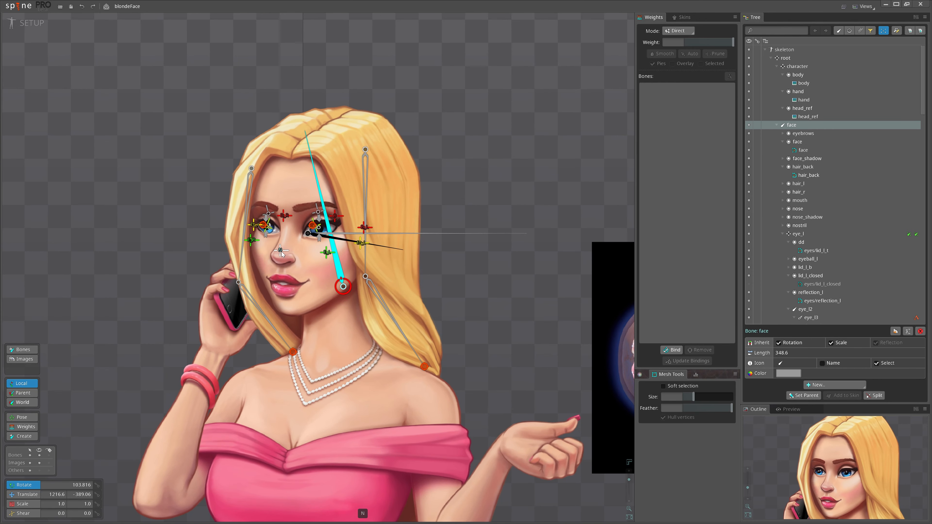
click(281, 251)
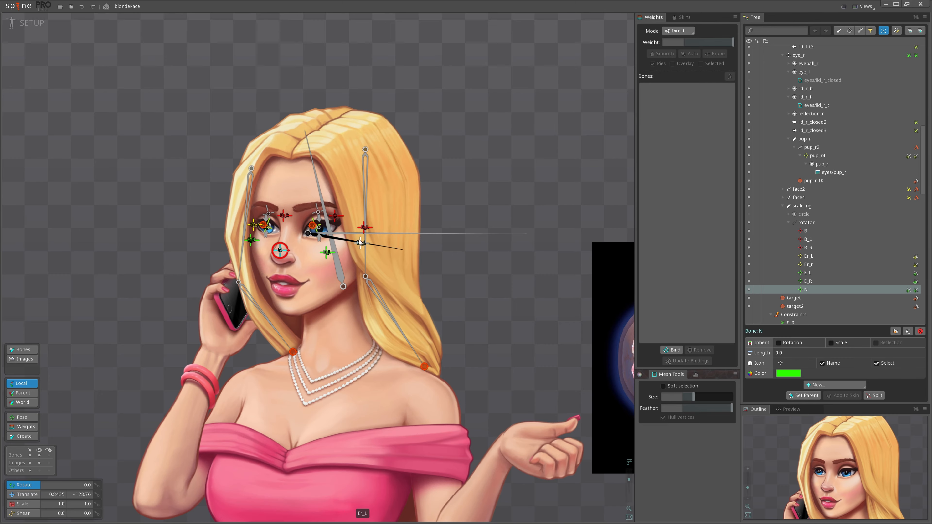
scroll(359, 242, down, 3)
click(337, 250)
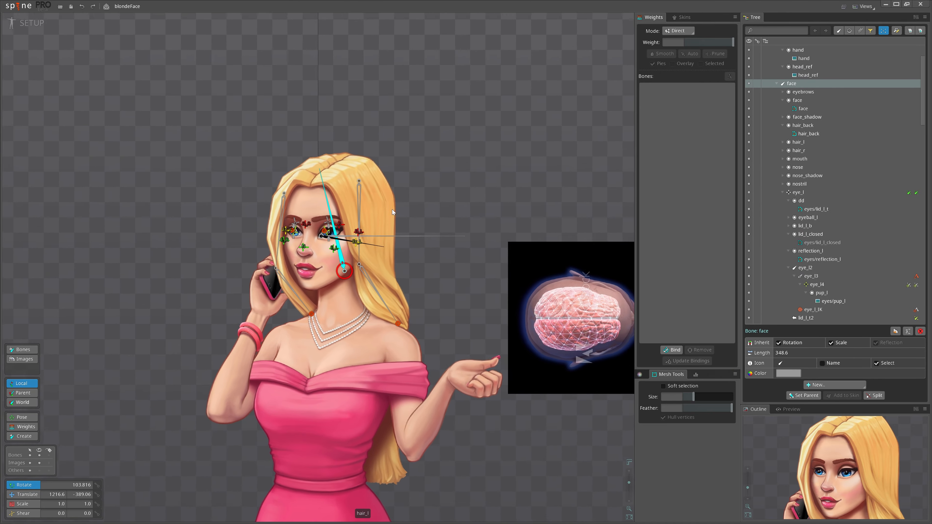
scroll(391, 209, down, 1)
scroll(332, 261, up, 2)
mouse_move(335, 269)
mouse_down()
mouse_move(319, 280)
mouse_move(341, 261)
mouse_move(329, 266)
mouse_up()
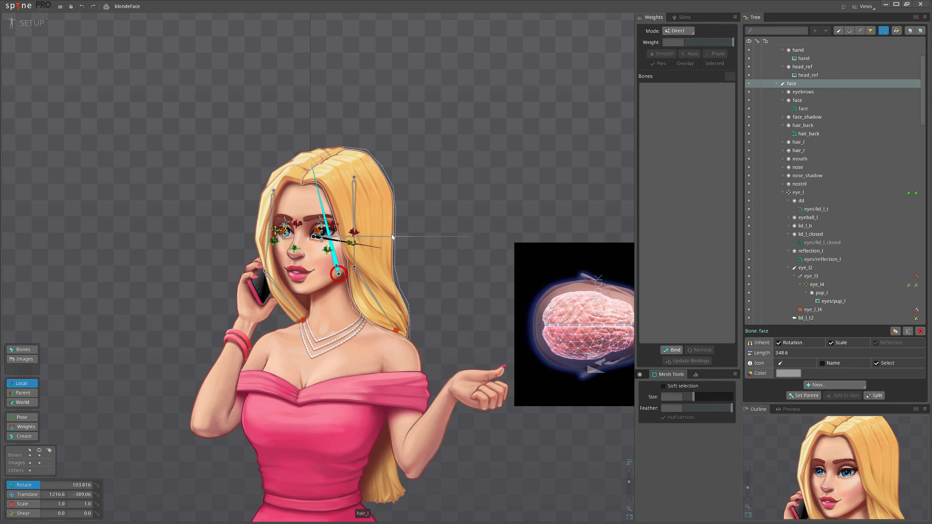
drag(392, 234, 374, 230)
scroll(245, 237, up, 1)
scroll(245, 237, up, 1)
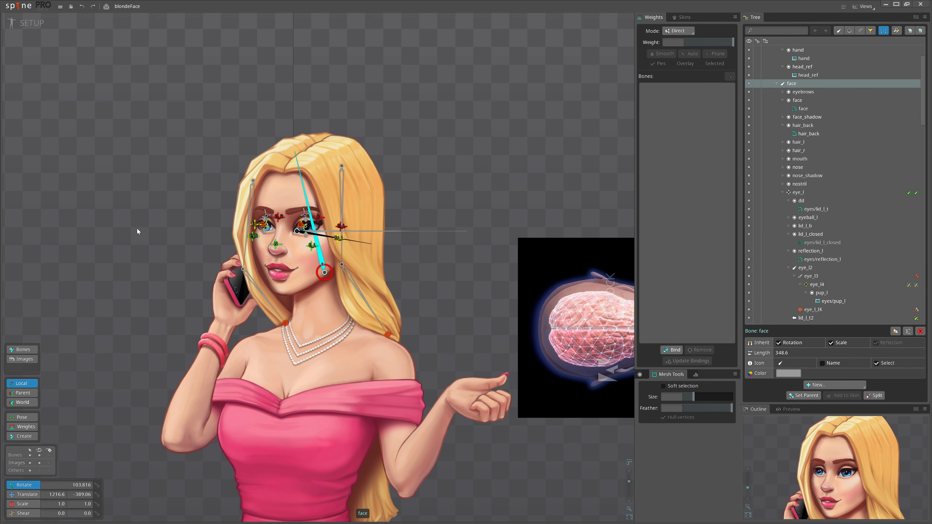
scroll(431, 287, down, 1)
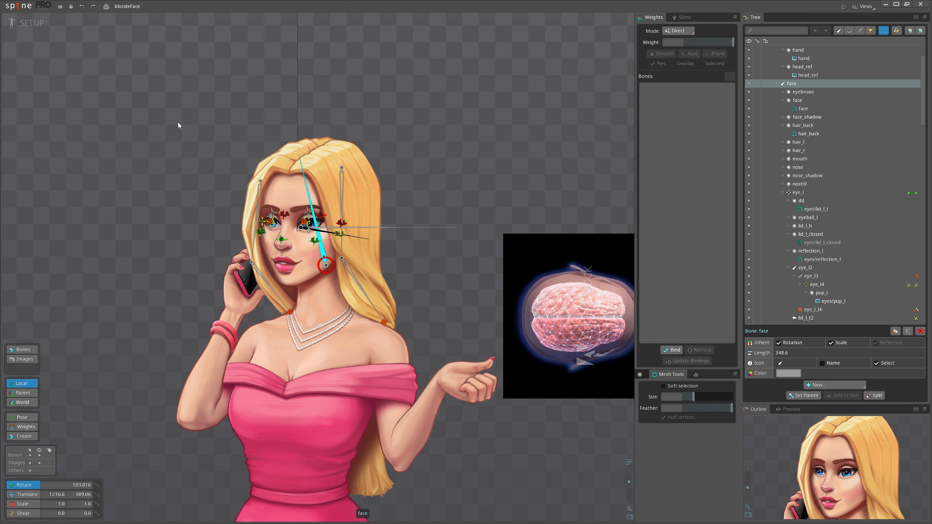
drag(441, 171, 456, 169)
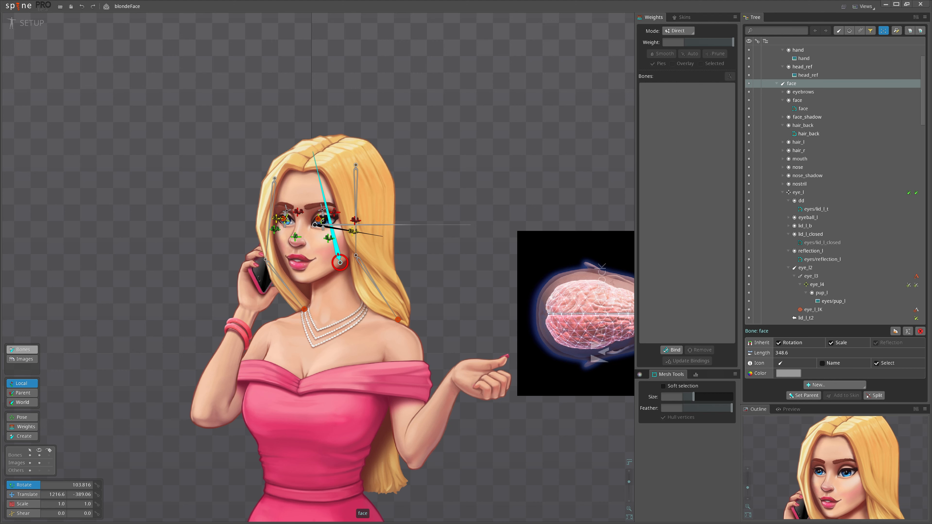
- Return to Animate mode to play the head-turn animation with the bones displayed
click(31, 23)
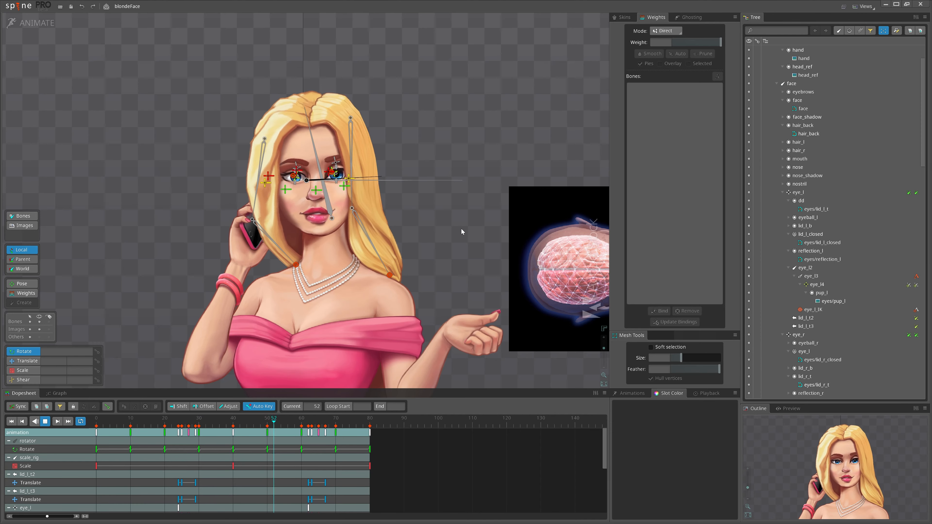